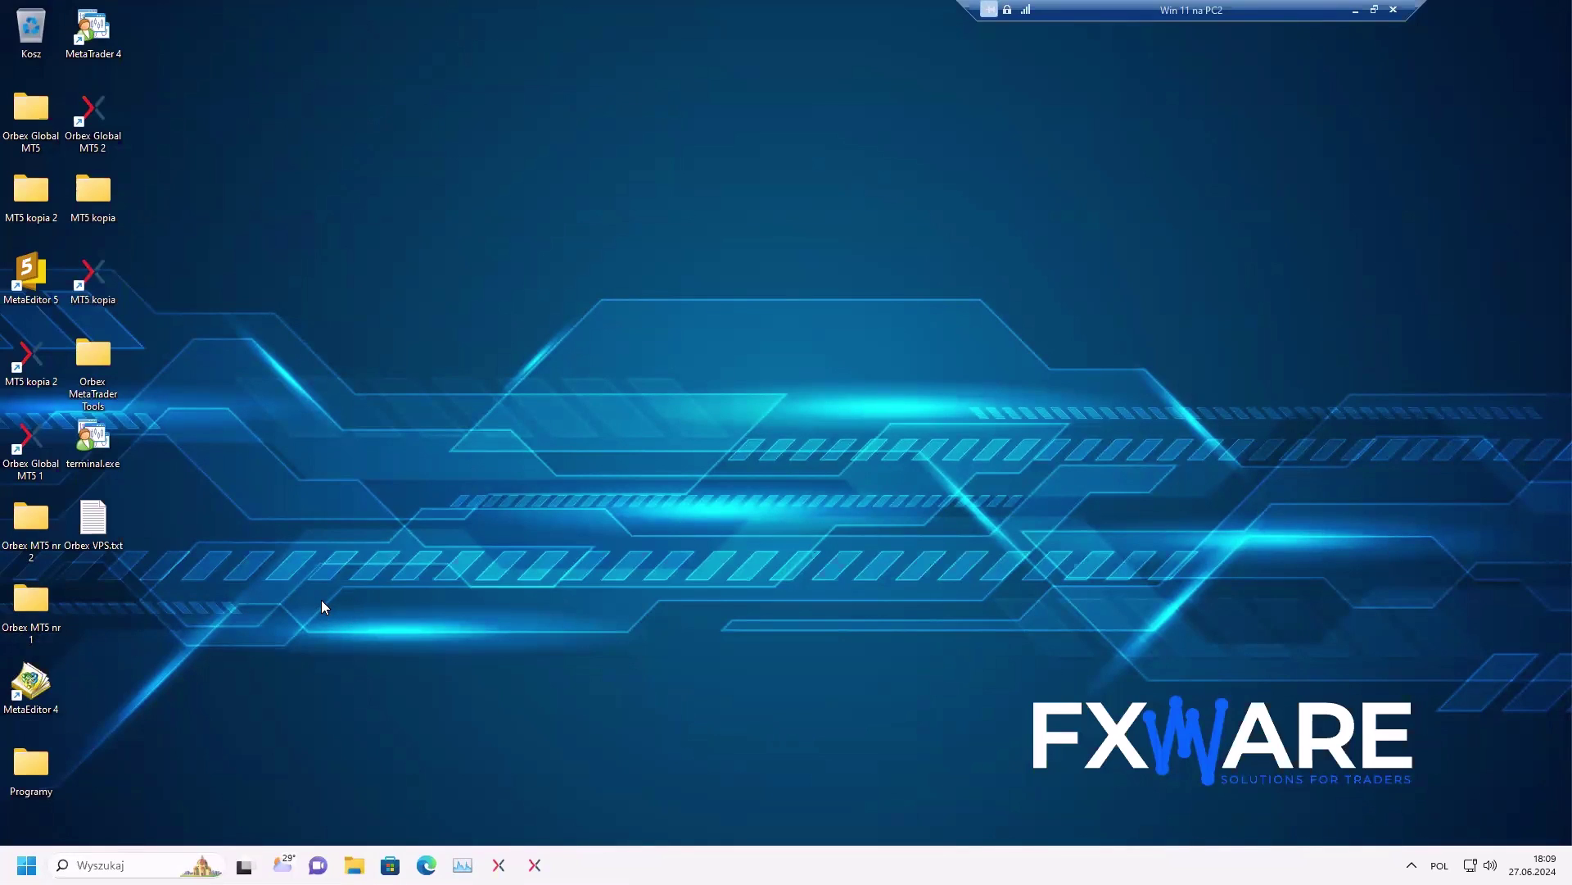
Open Orbex VPS.txt without its empty duplicate tab, in a window large enough to show the whole text.
{"action": "double_click", "coordinate": [93, 518]}
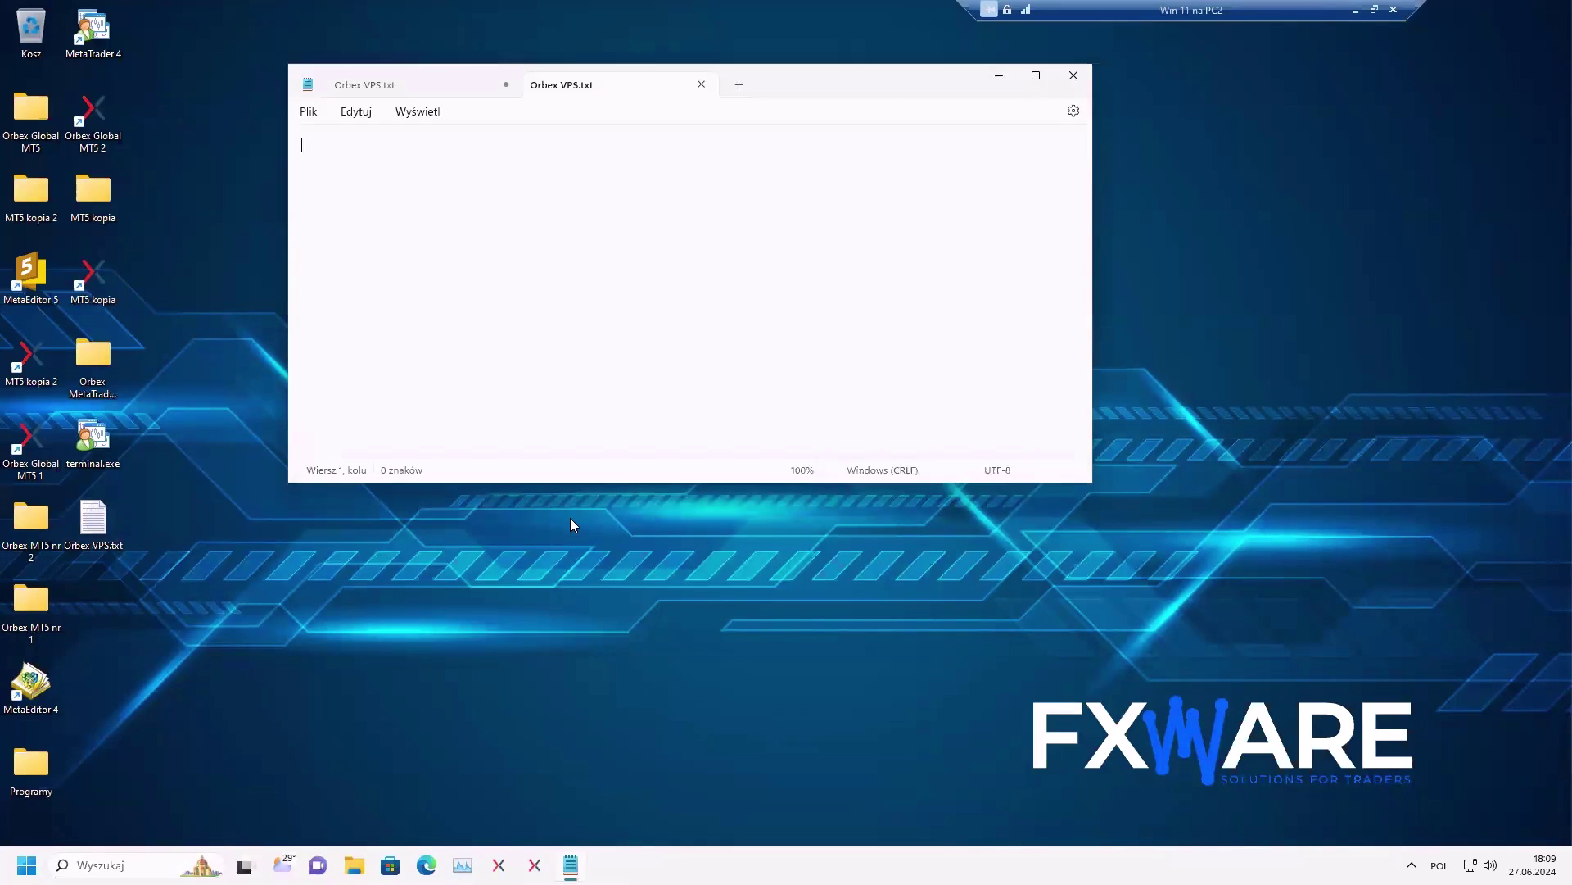
{"action": "middle_click", "coordinate": [562, 89]}
{"action": "left_click_drag", "start_coordinate": [1089, 485], "coordinate": [1167, 632]}
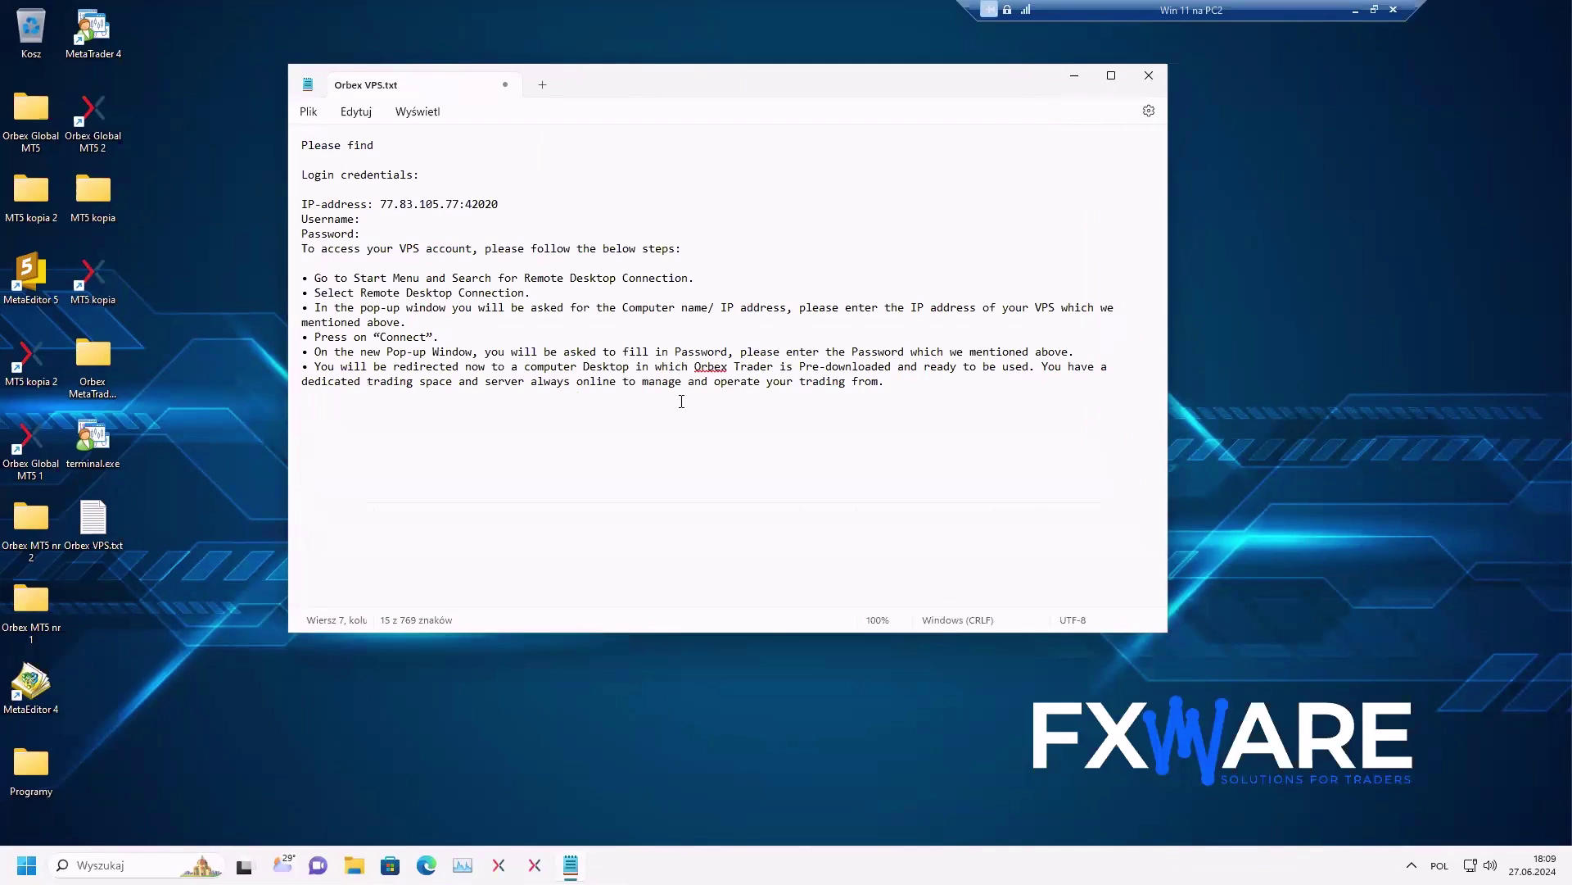
Highlight the VPS IP address in the notes and narrow the notes window to free up desktop space.
{"action": "left_click", "coordinate": [503, 212]}
{"action": "left_click_drag", "start_coordinate": [380, 205], "coordinate": [596, 206]}
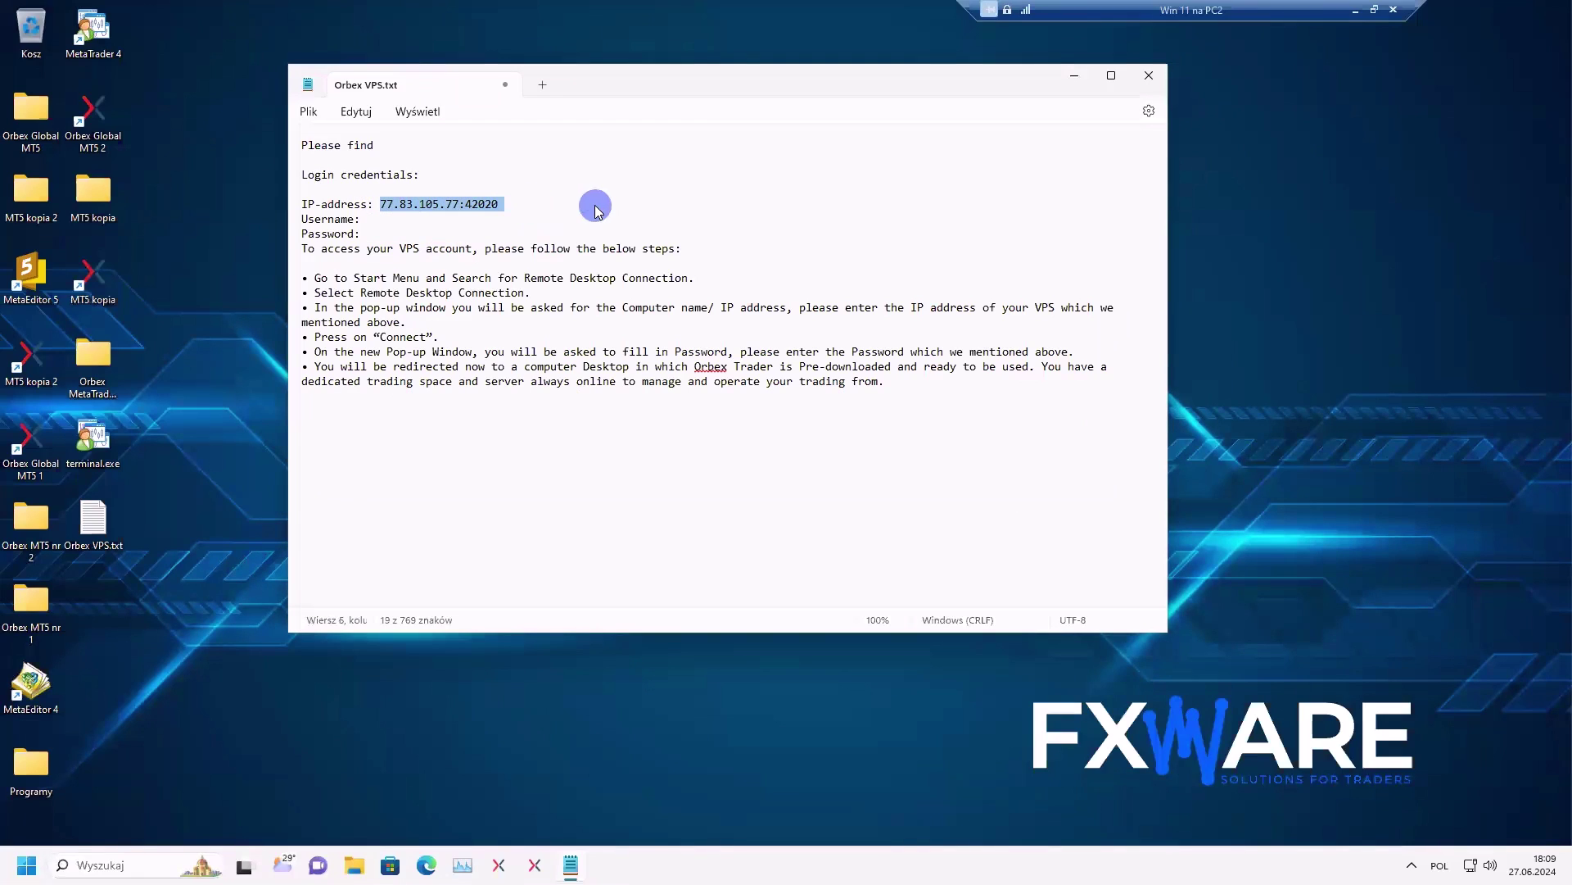
{"action": "left_click", "coordinate": [486, 205]}
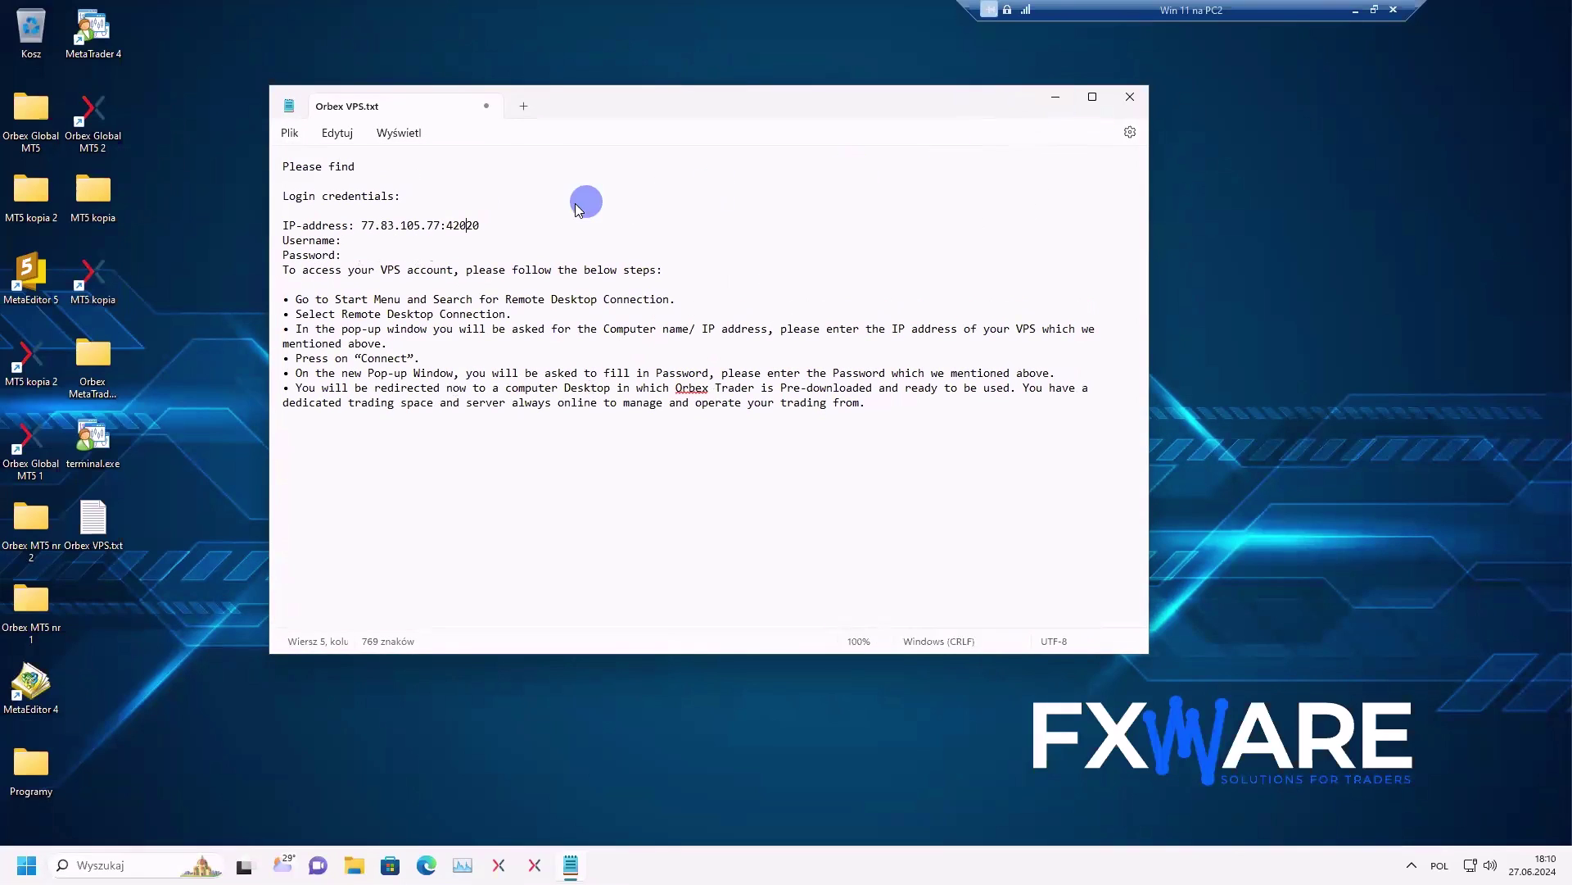
{"action": "left_click_drag", "start_coordinate": [1149, 326], "coordinate": [669, 326]}
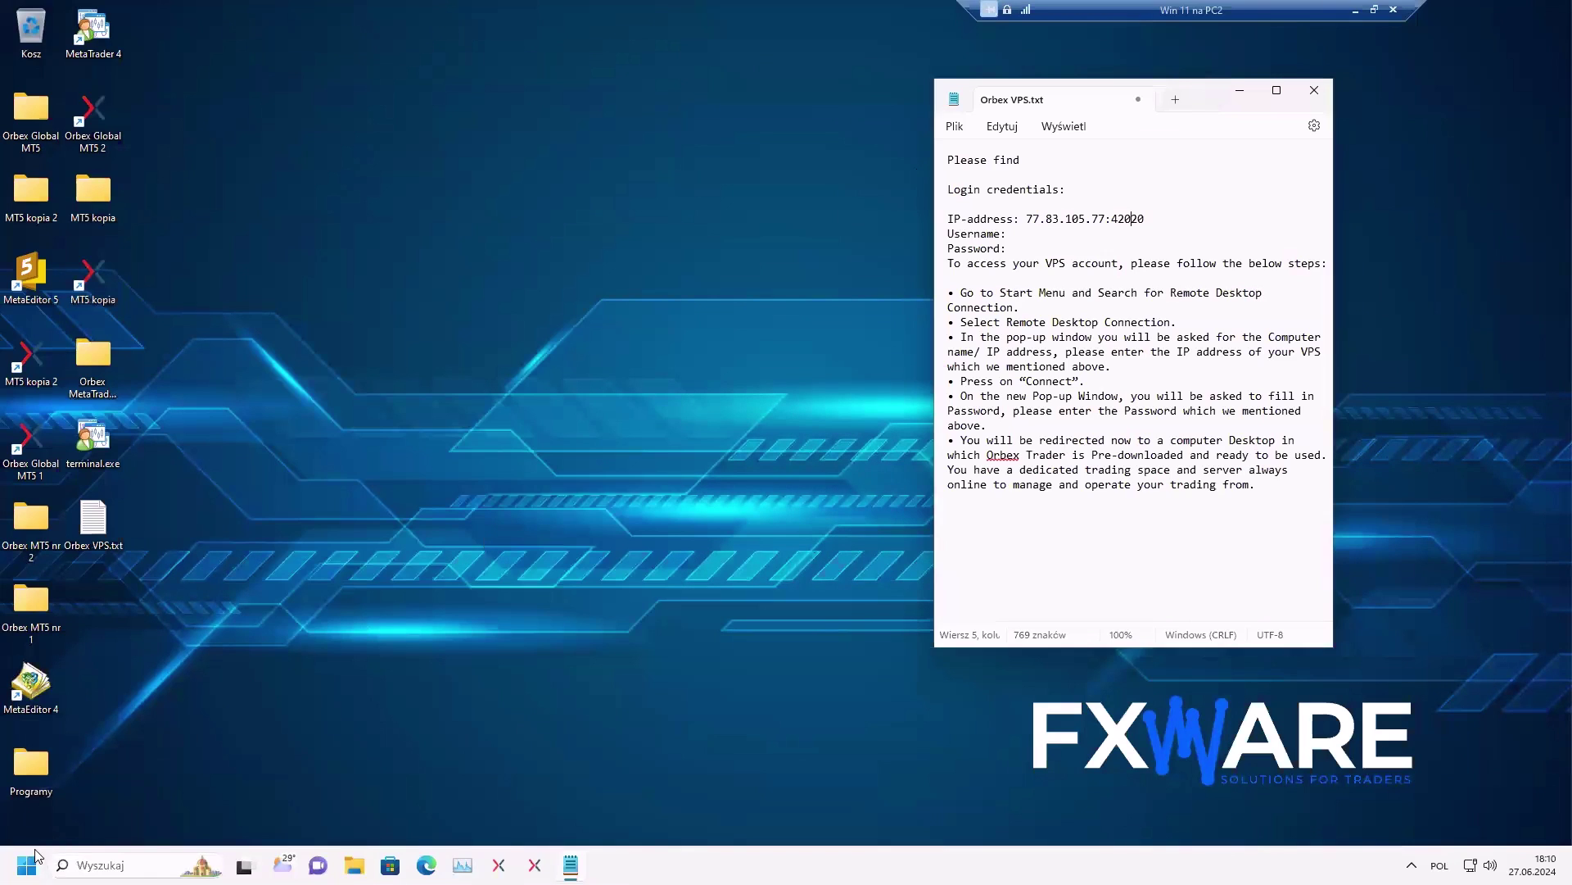
Open Remote Desktop Connection (Podłączanie pulpitu zdalnego) and place its window beside the notes.
{"action": "key", "text": "super"}
{"action": "type", "text": "podłączanie pulpitu zdalnego"}
{"action": "left_click", "coordinate": [151, 402]}
{"action": "left_click_drag", "start_coordinate": [814, 172], "coordinate": [669, 136]}
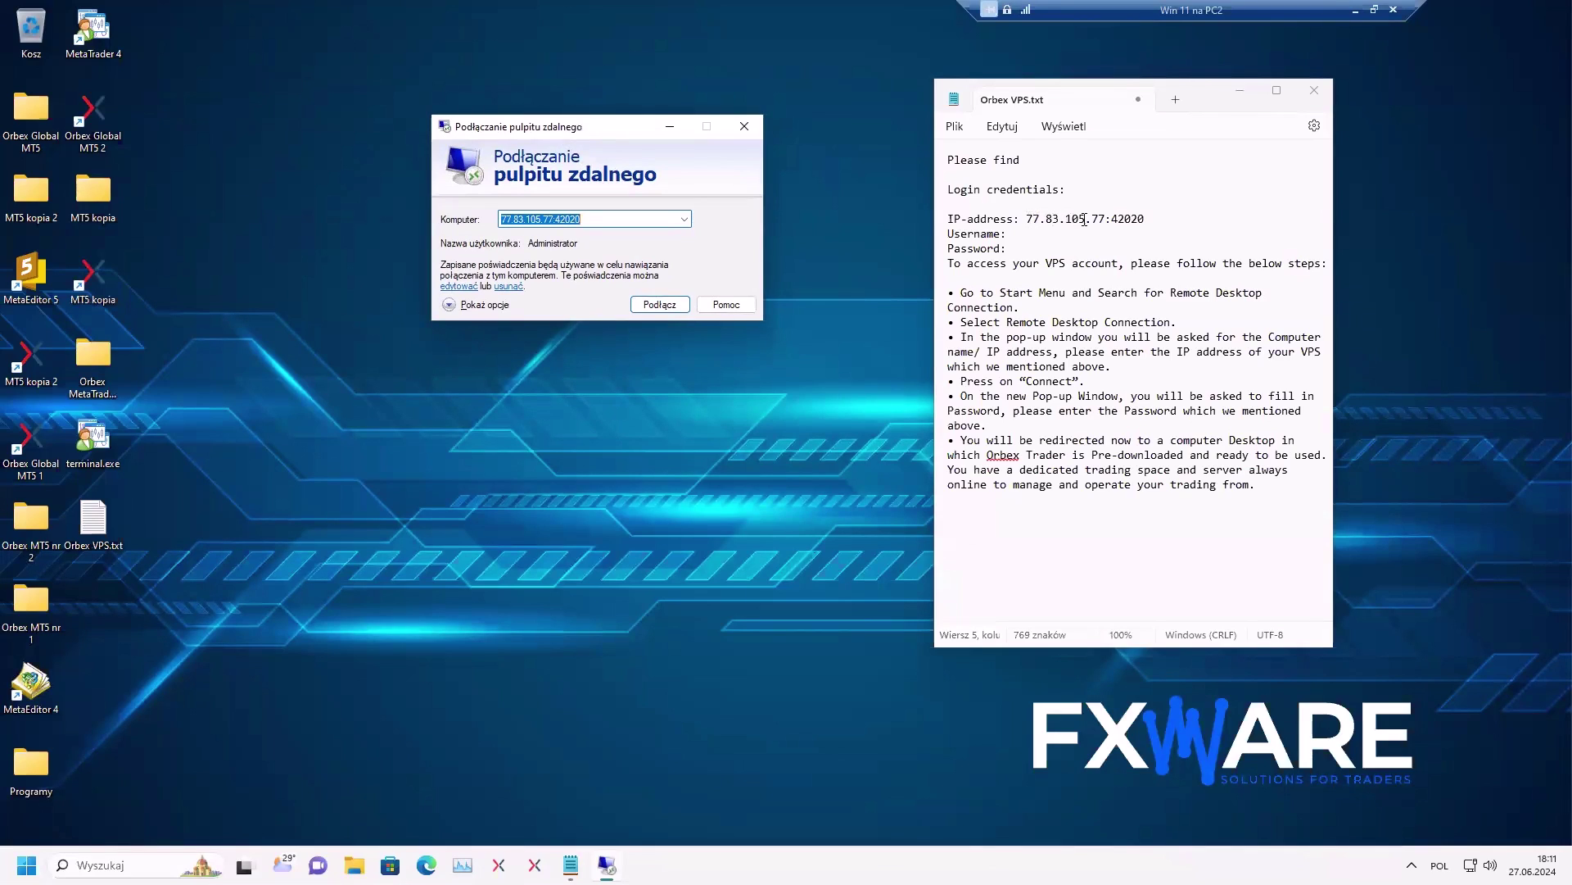
{"action": "left_click_drag", "start_coordinate": [1145, 220], "coordinate": [1030, 223]}
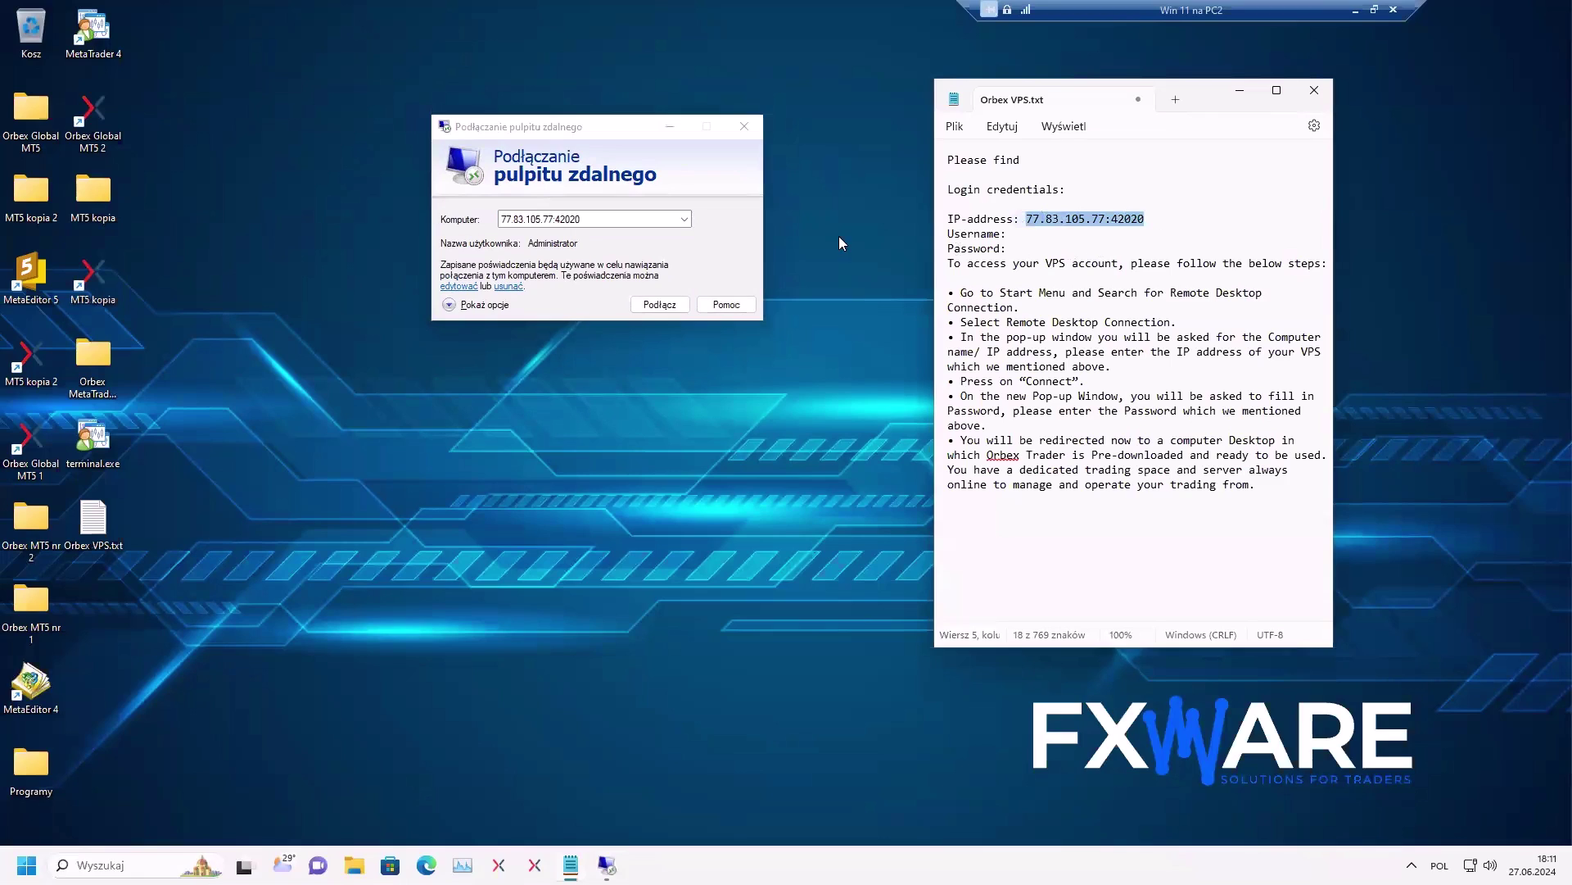
{"action": "left_click", "coordinate": [610, 220]}
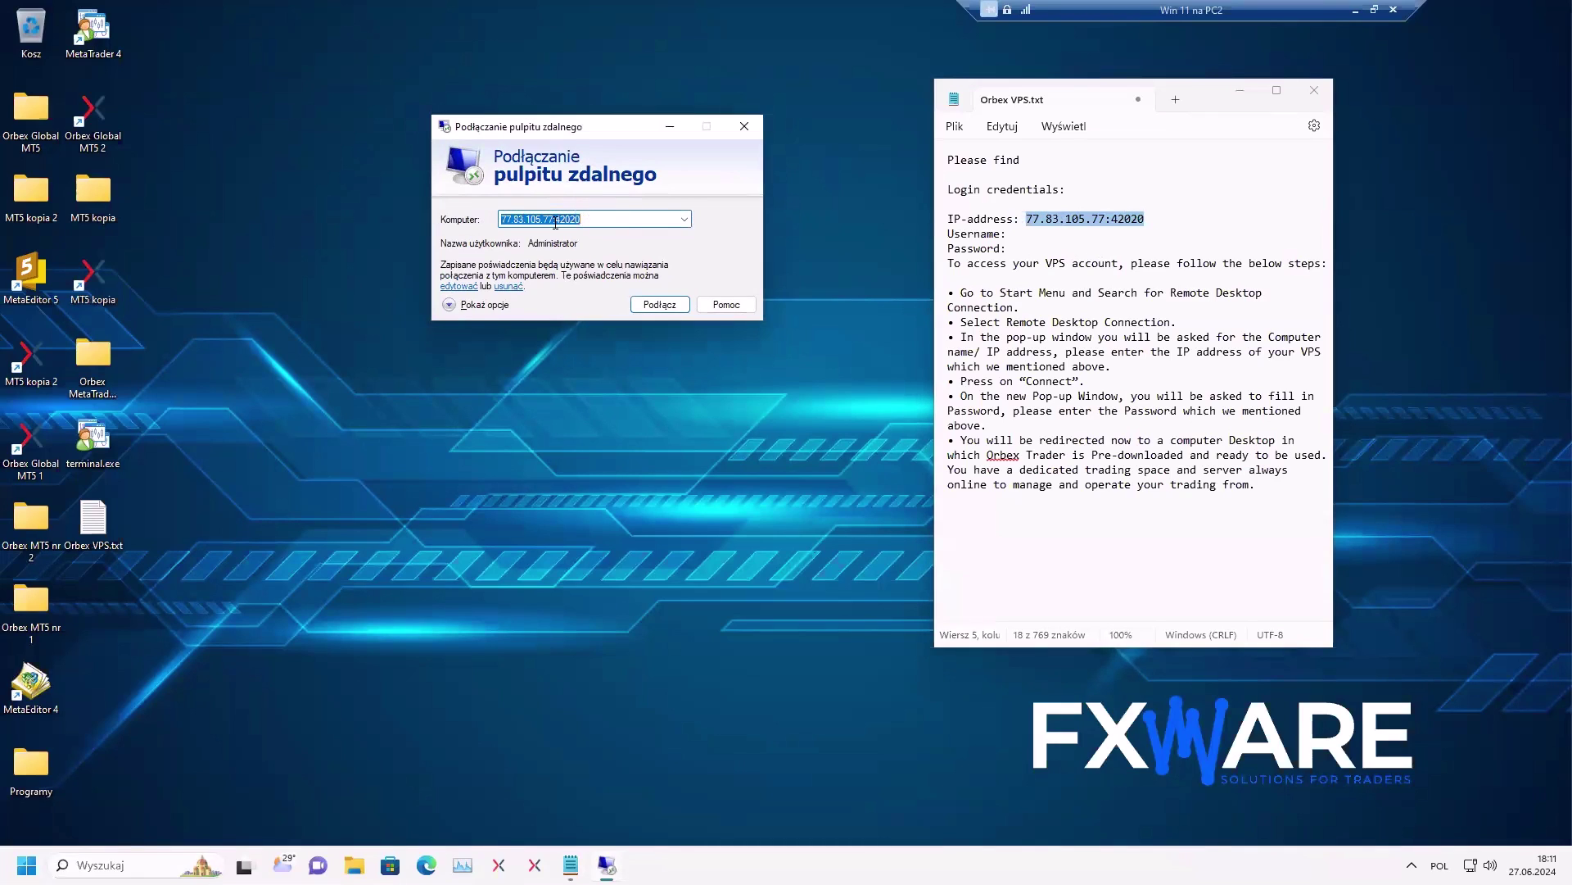
{"action": "key", "text": "alt+o"}
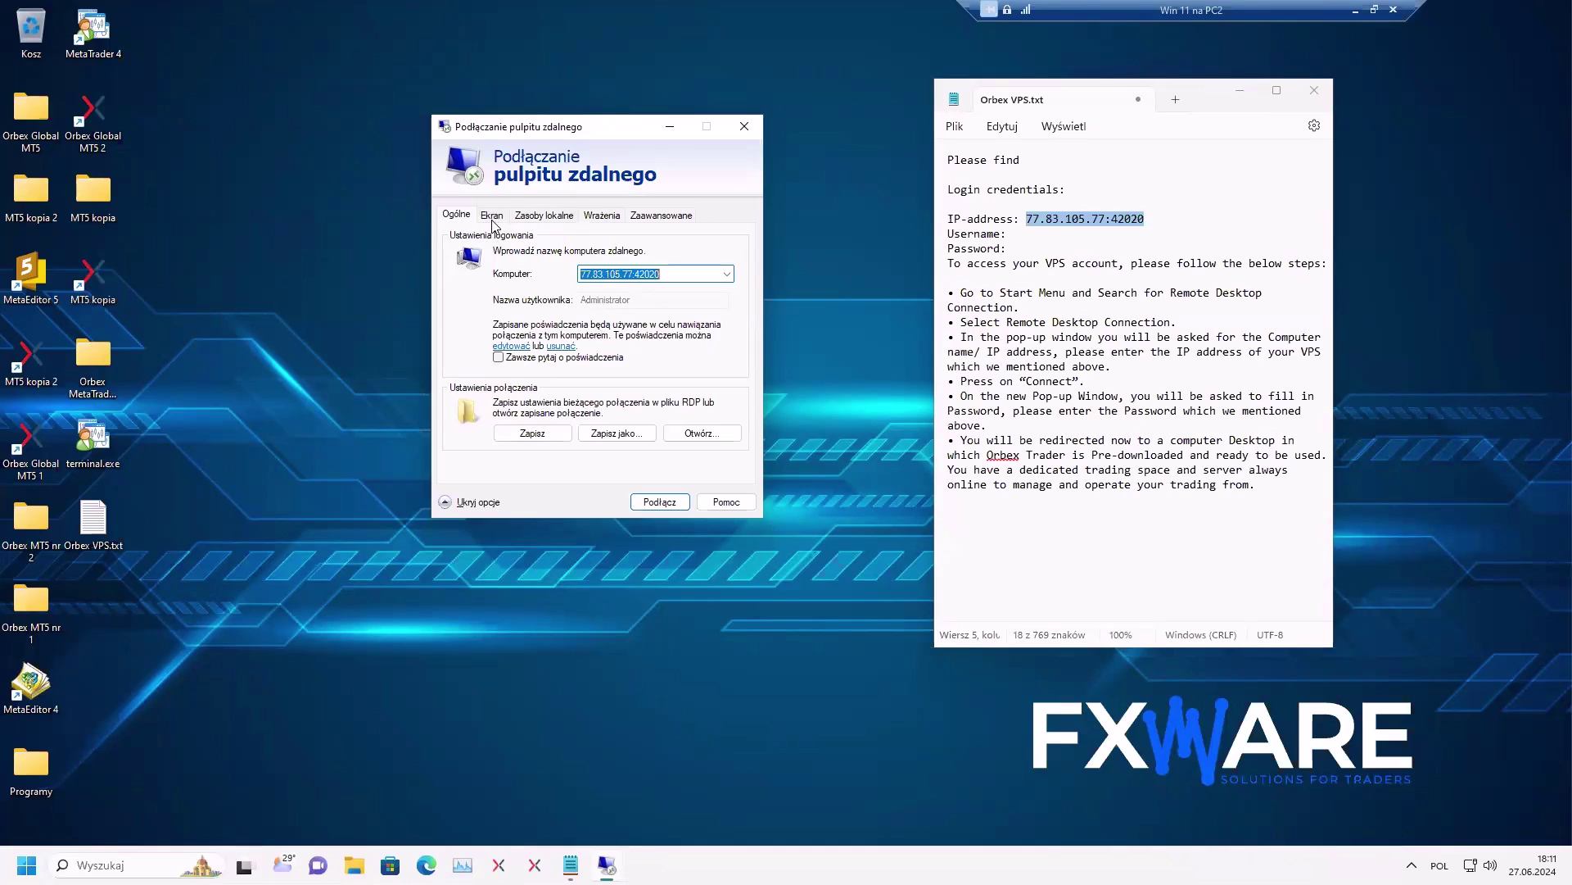
Set the connection to always ask for credentials with Administrator as the user name, and start connecting.
{"action": "left_click", "coordinate": [498, 357]}
{"action": "double_click", "coordinate": [643, 301]}
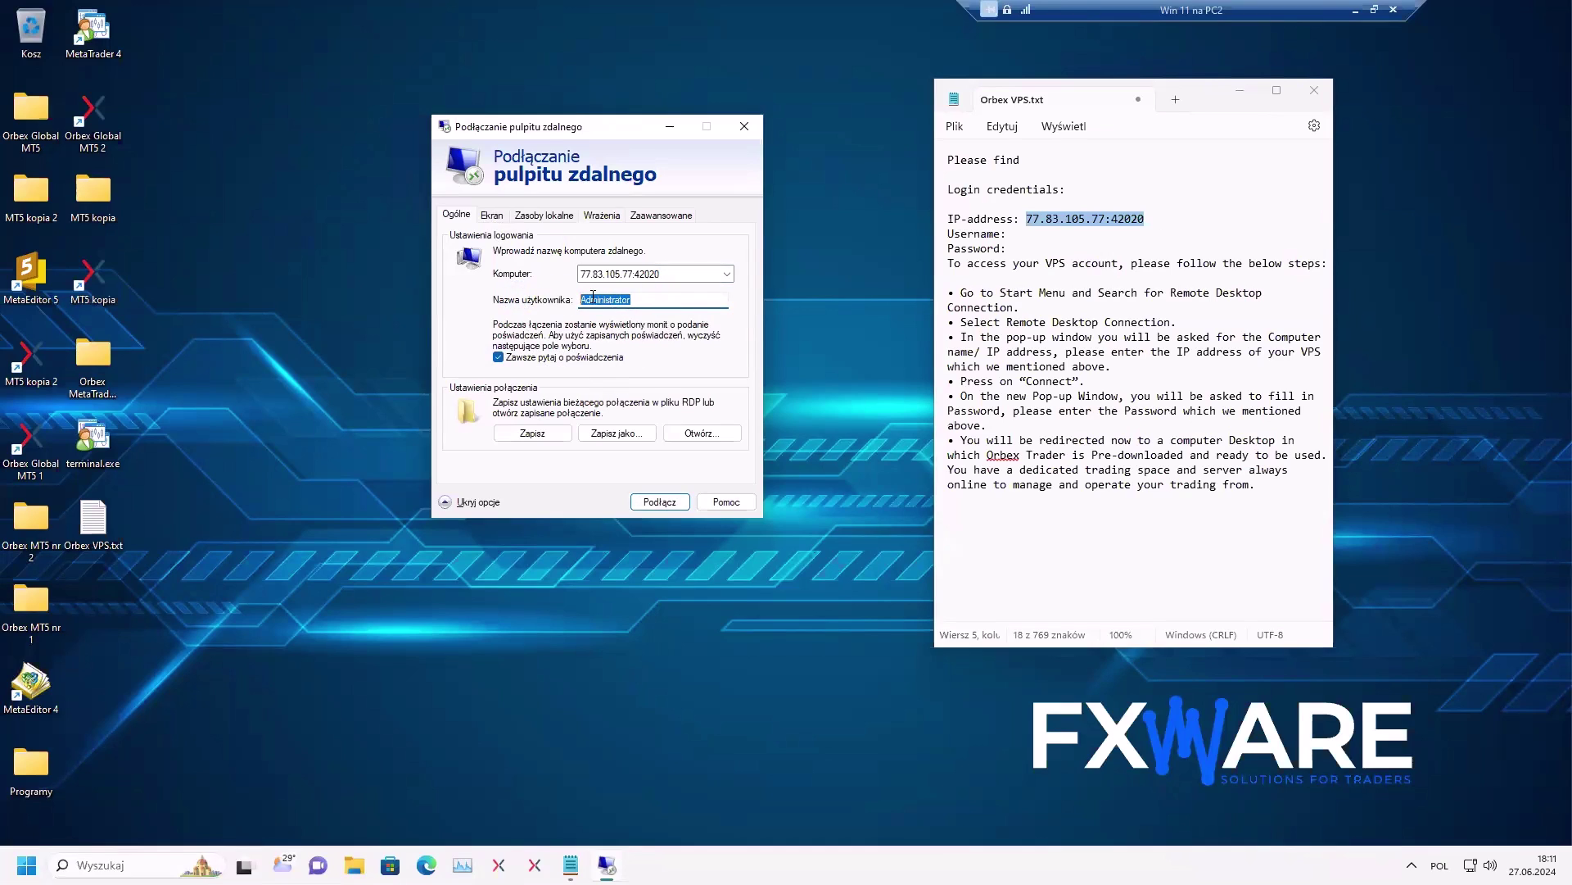
{"action": "key", "text": "BackSpace"}
{"action": "left_click", "coordinate": [676, 507]}
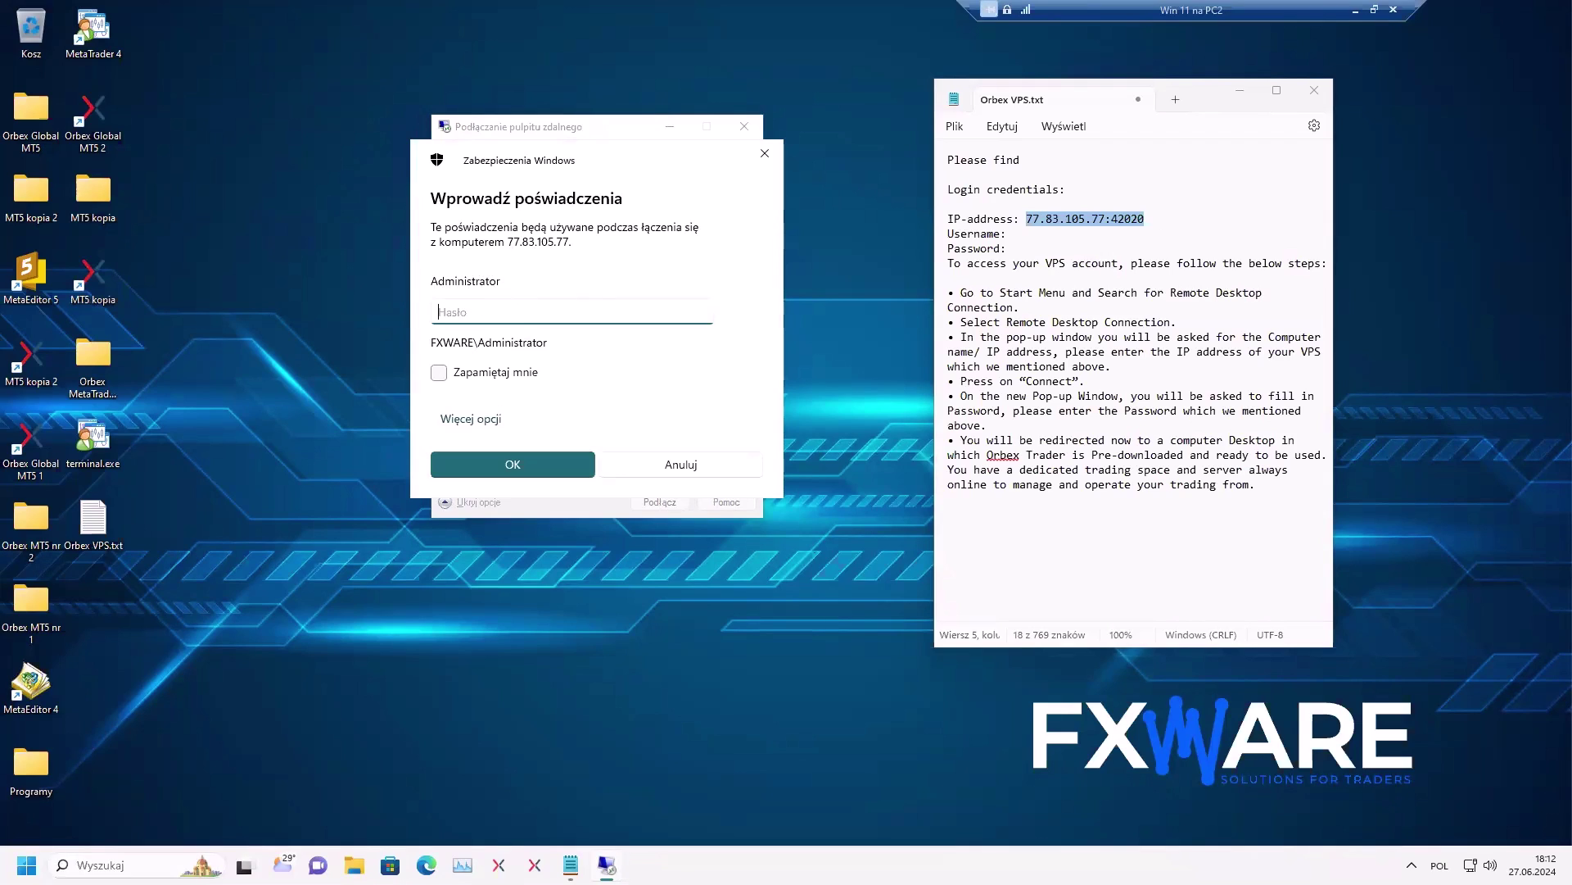
Copy the account password from the notes into the credentials prompt and submit it with the credentials remembered.
{"action": "left_click_drag", "start_coordinate": [1014, 219], "coordinate": [1098, 220]}
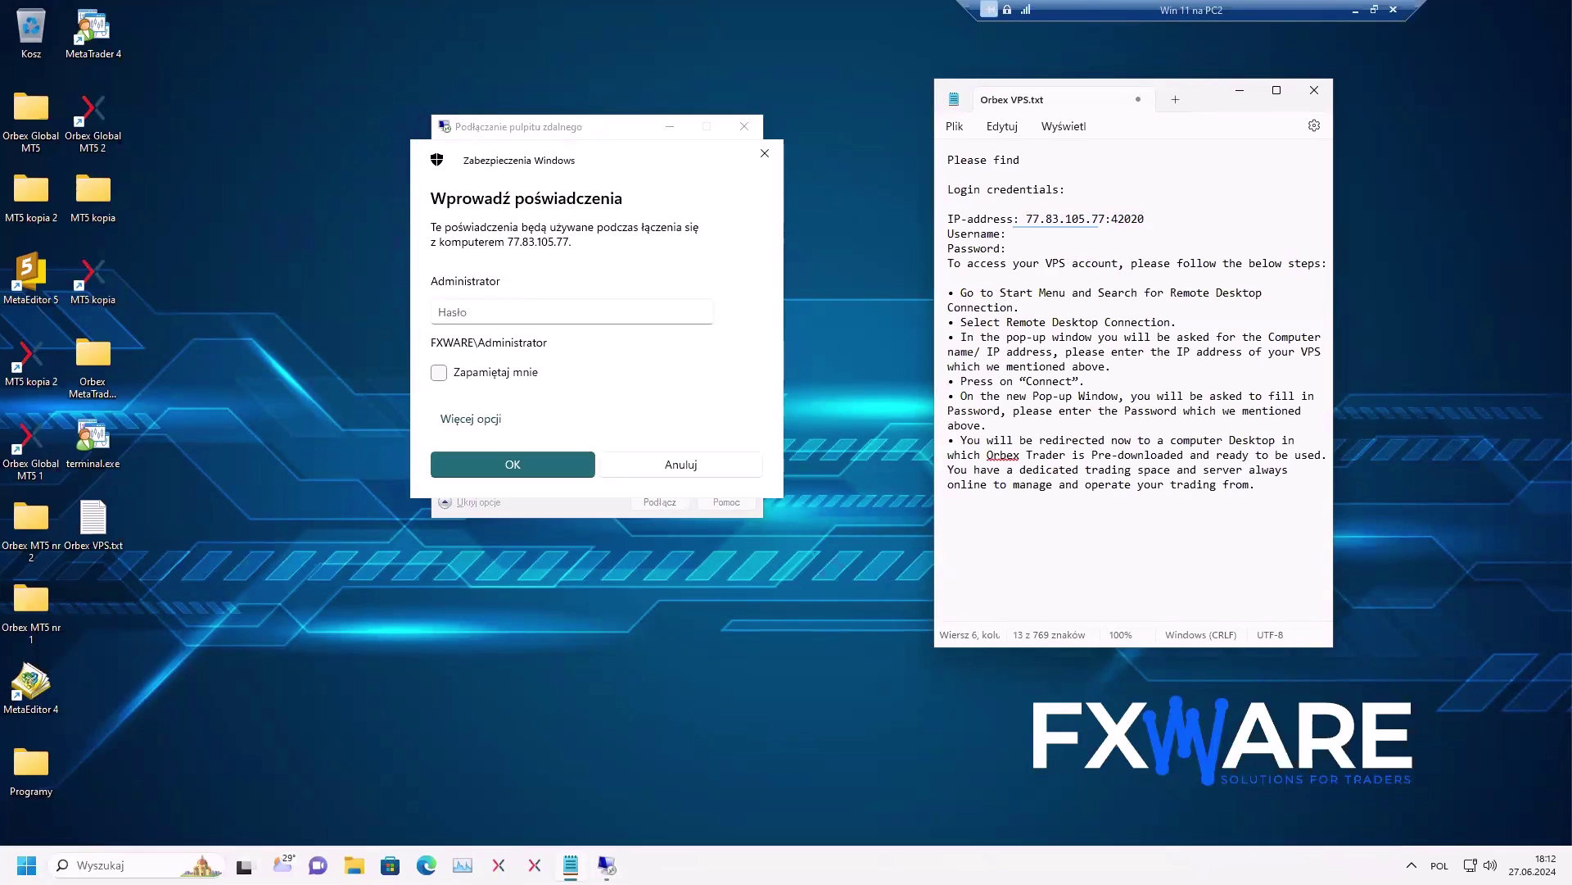
{"action": "left_click_drag", "start_coordinate": [1008, 236], "coordinate": [1024, 259]}
{"action": "left_click", "coordinate": [534, 309]}
{"action": "key", "text": "ctrl+v"}
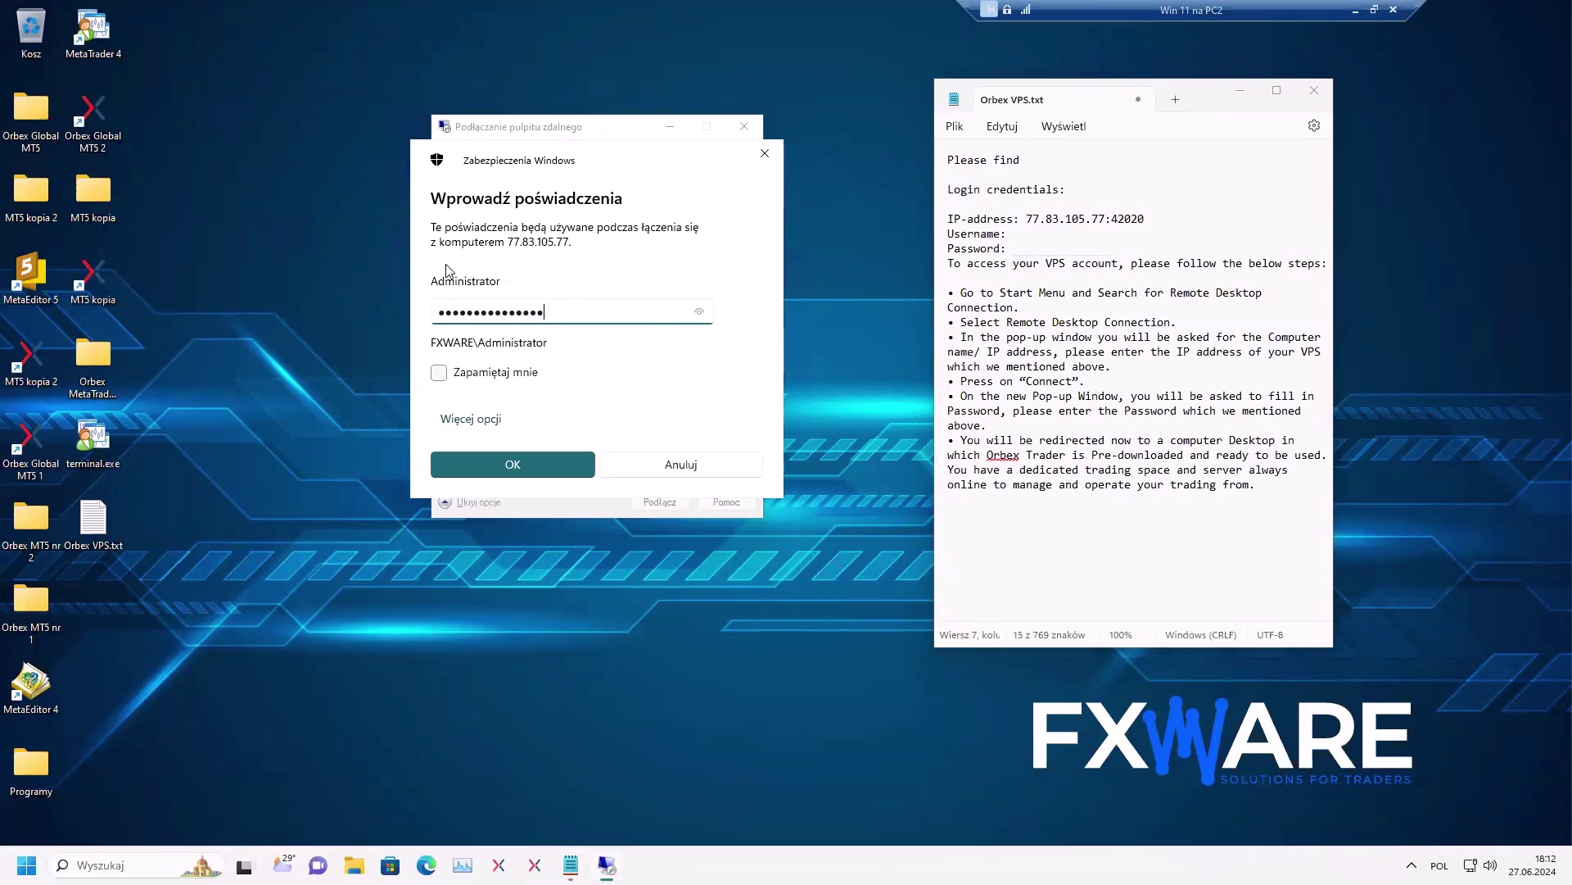
{"action": "left_click", "coordinate": [440, 373]}
{"action": "left_click", "coordinate": [557, 463]}
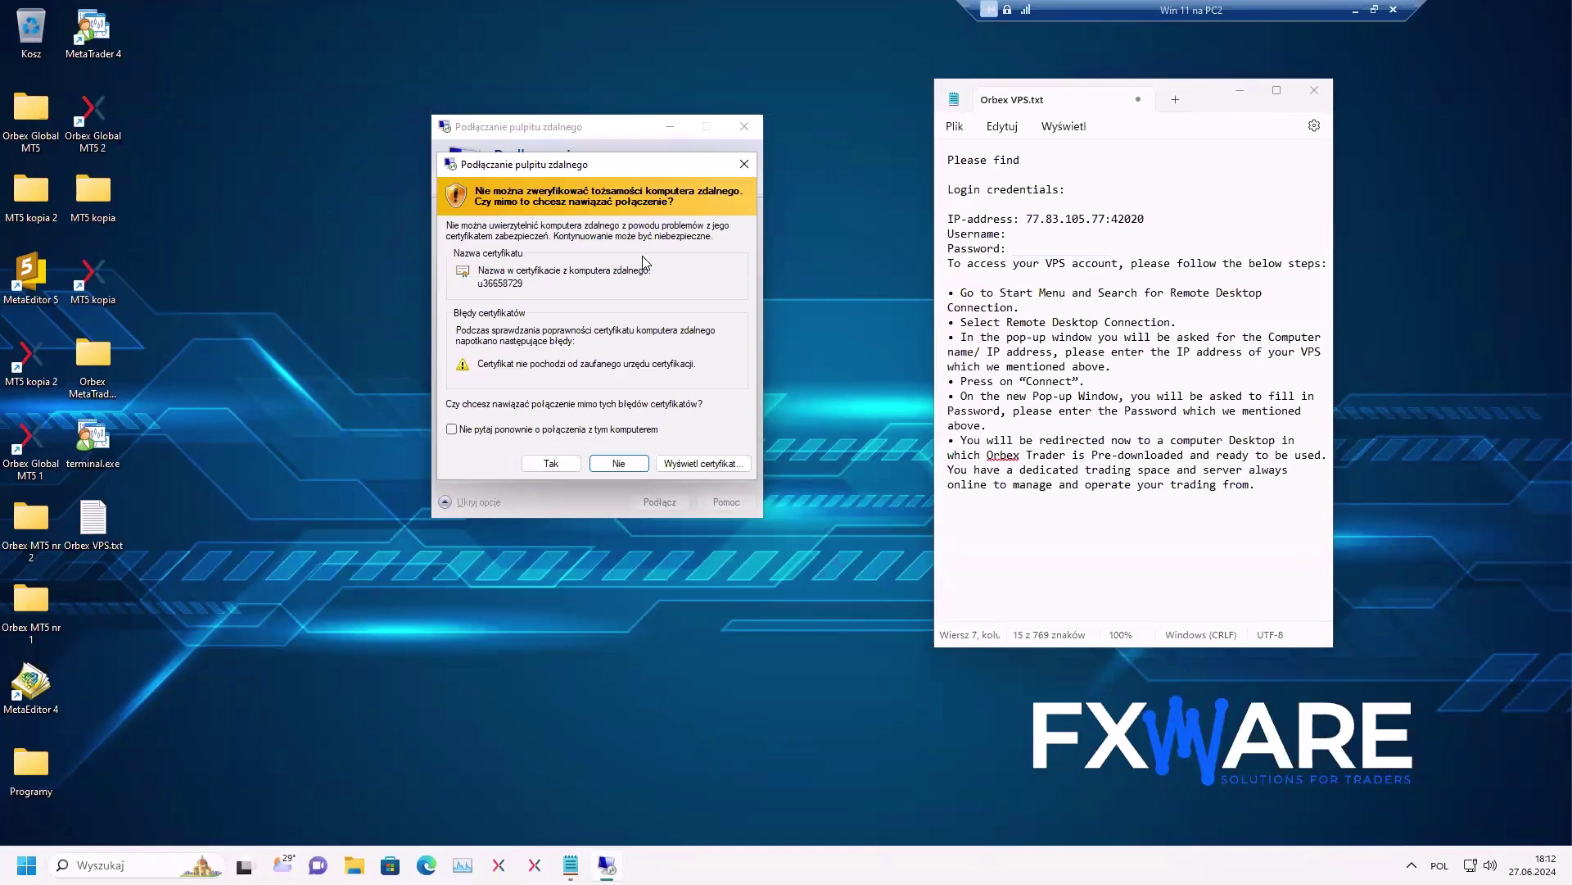
Accept the remote computer's untrusted certificate and disable further prompts about connecting to this computer.
{"action": "left_click_drag", "start_coordinate": [573, 173], "coordinate": [541, 234]}
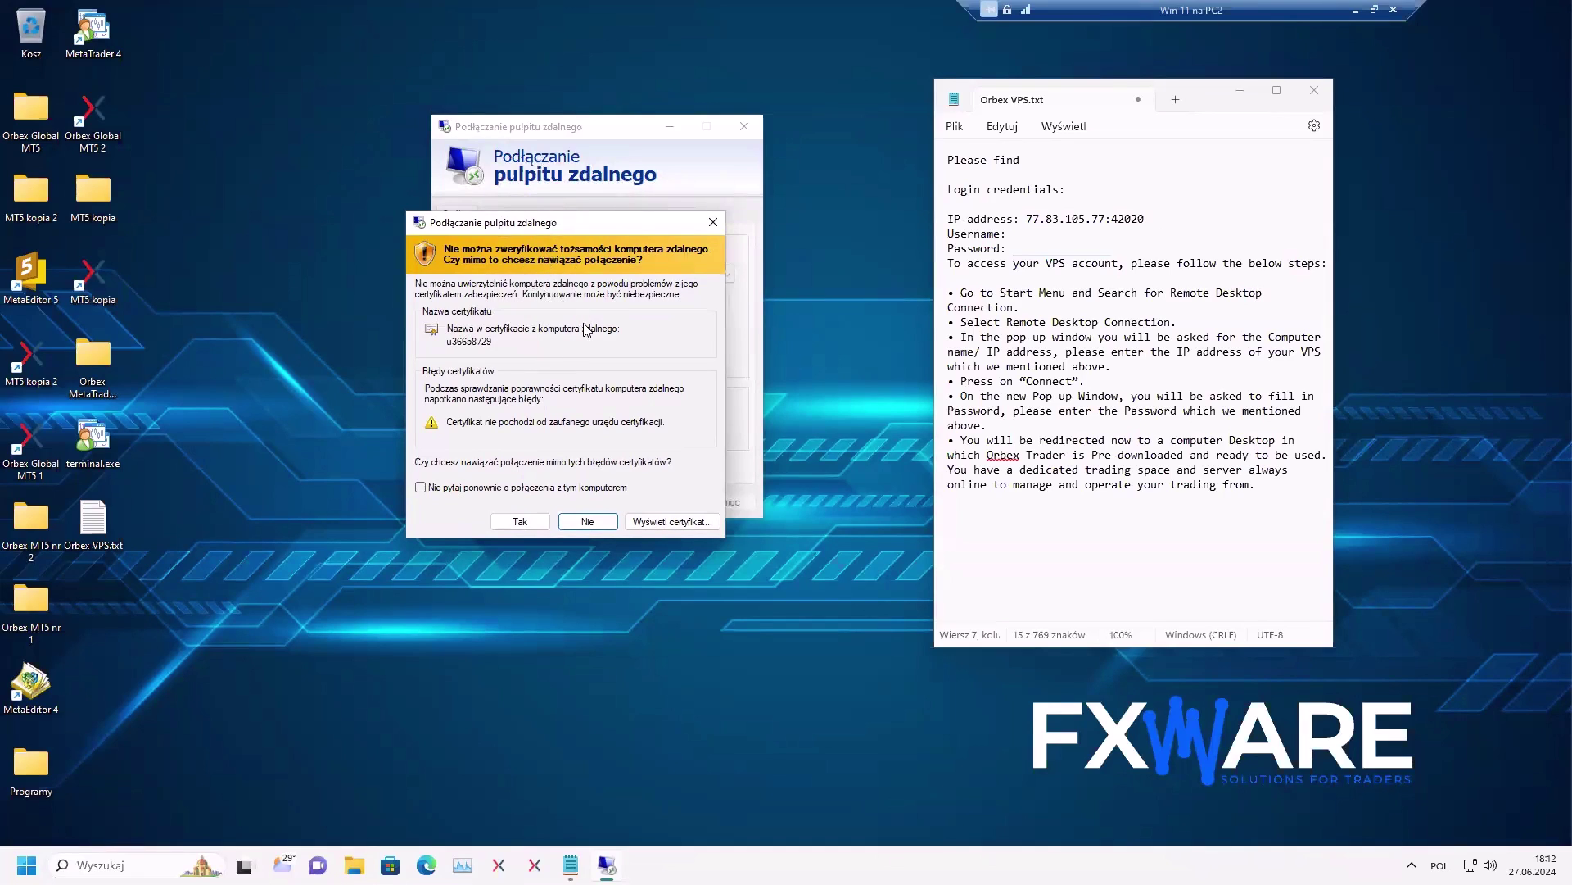
{"action": "left_click", "coordinate": [421, 489]}
{"action": "left_click", "coordinate": [520, 522]}
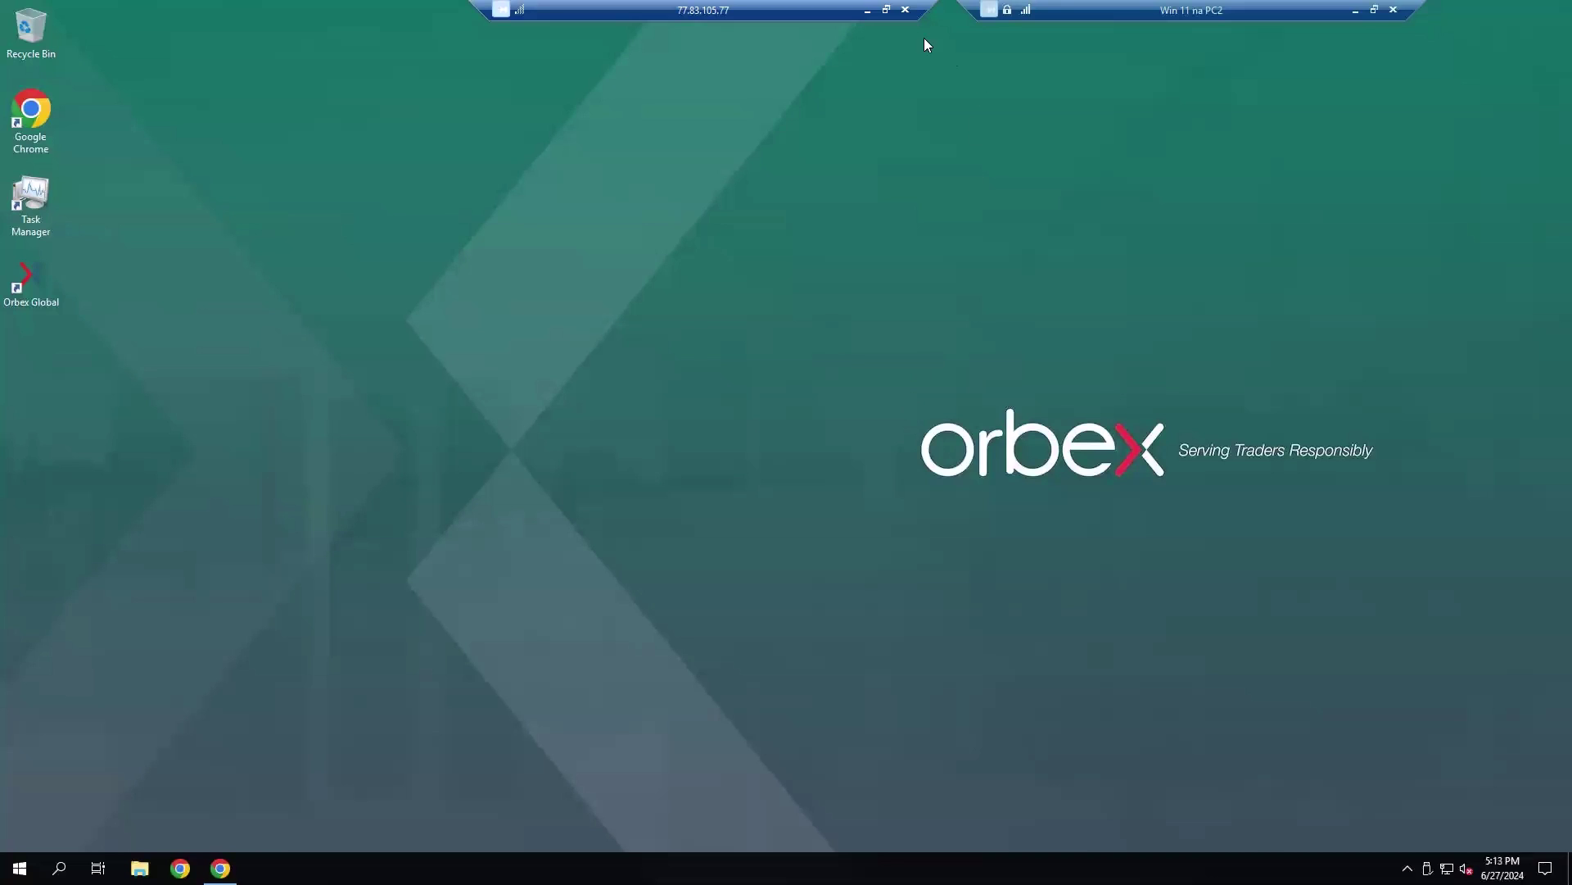
Shift the session's connection bar aside, minimise the remote session and close the credentials notes.
{"action": "left_click_drag", "start_coordinate": [773, 10], "coordinate": [719, 11]}
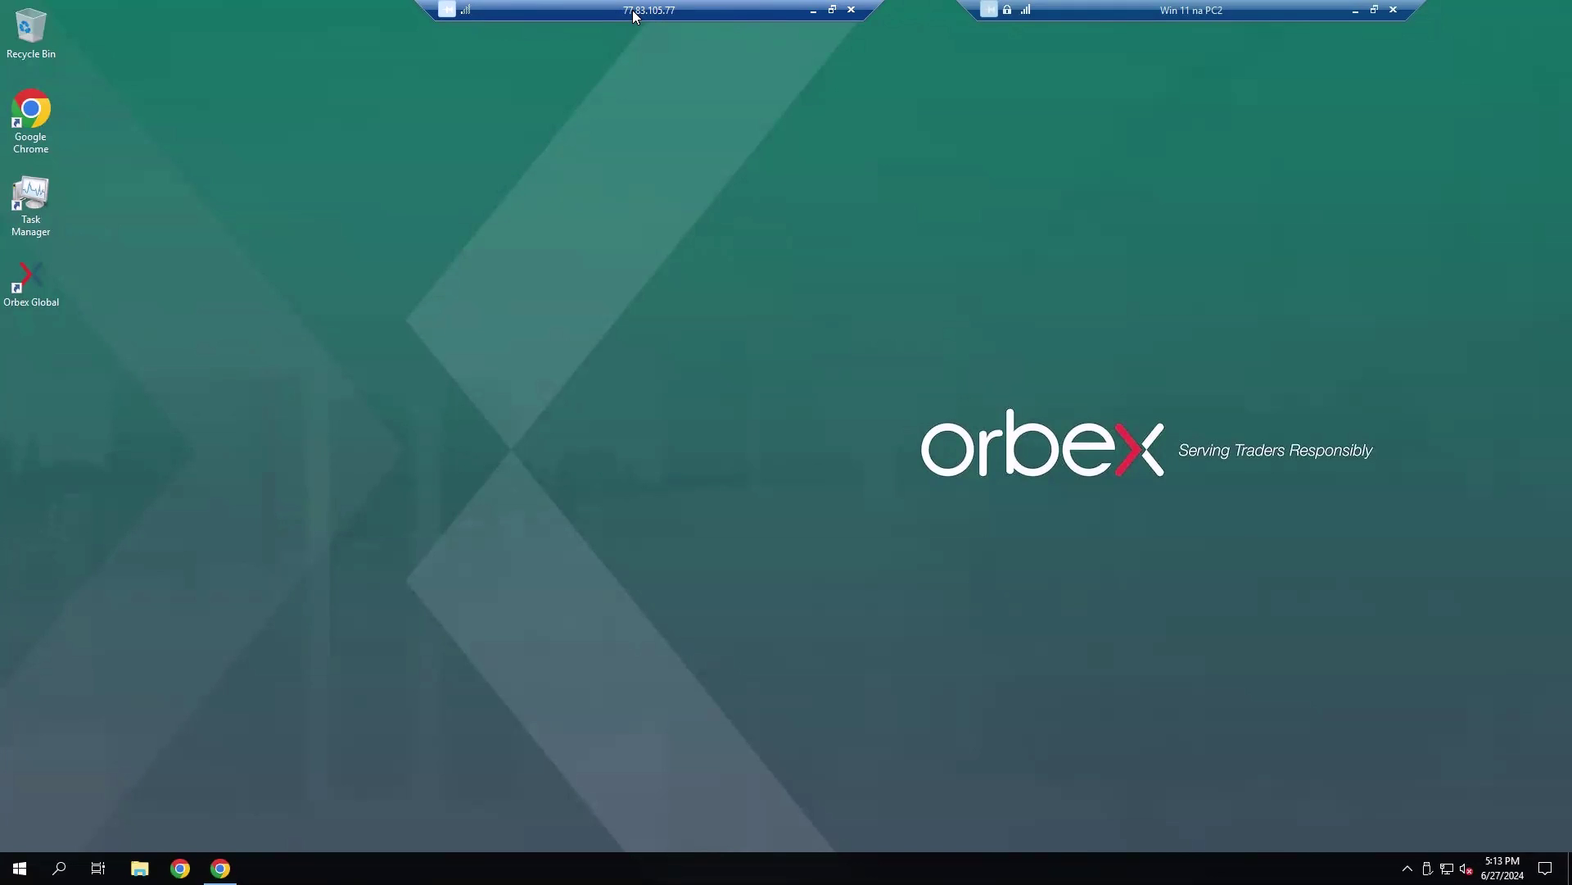
{"action": "left_click", "coordinate": [813, 11]}
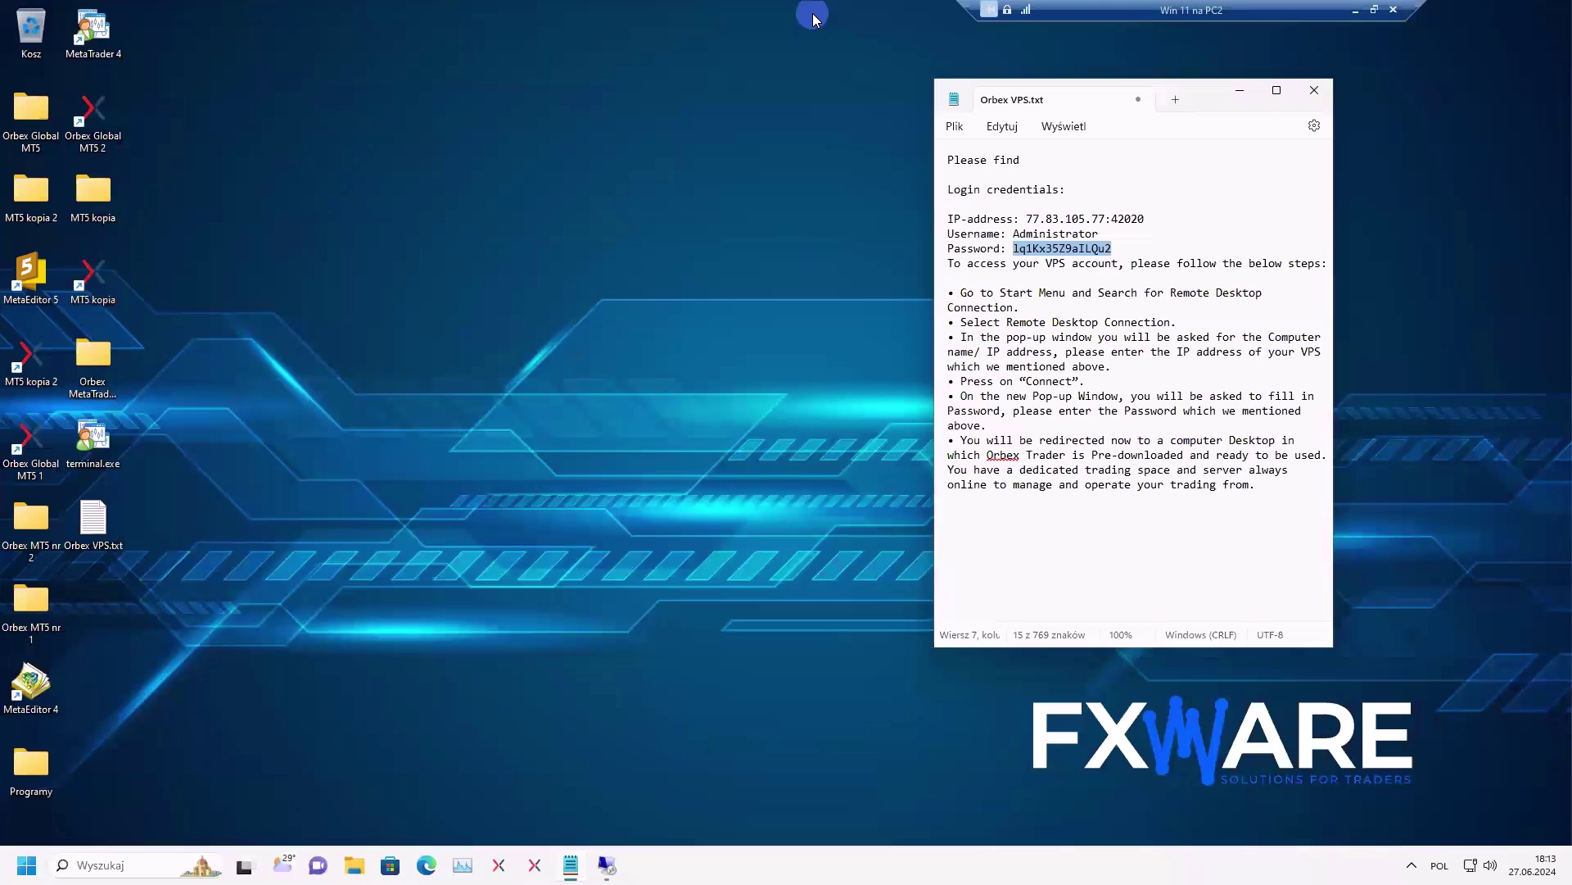
{"action": "left_click", "coordinate": [1316, 91]}
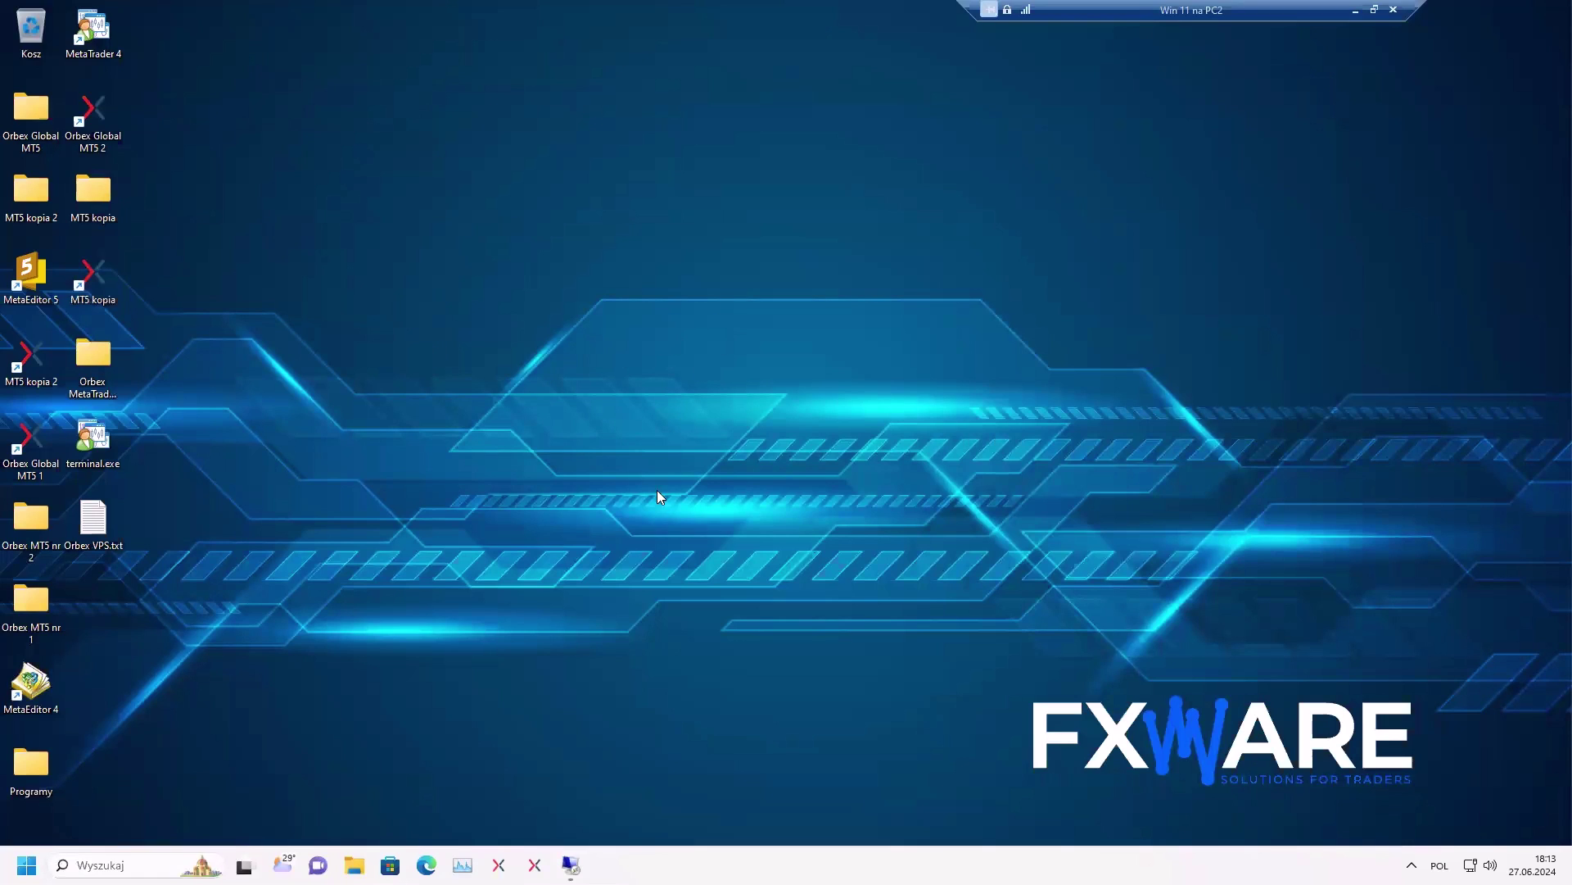
Bring the minimised 77.83.105.77 session back to full screen and minimise it again.
{"action": "mouse_move", "coordinate": [571, 864]}
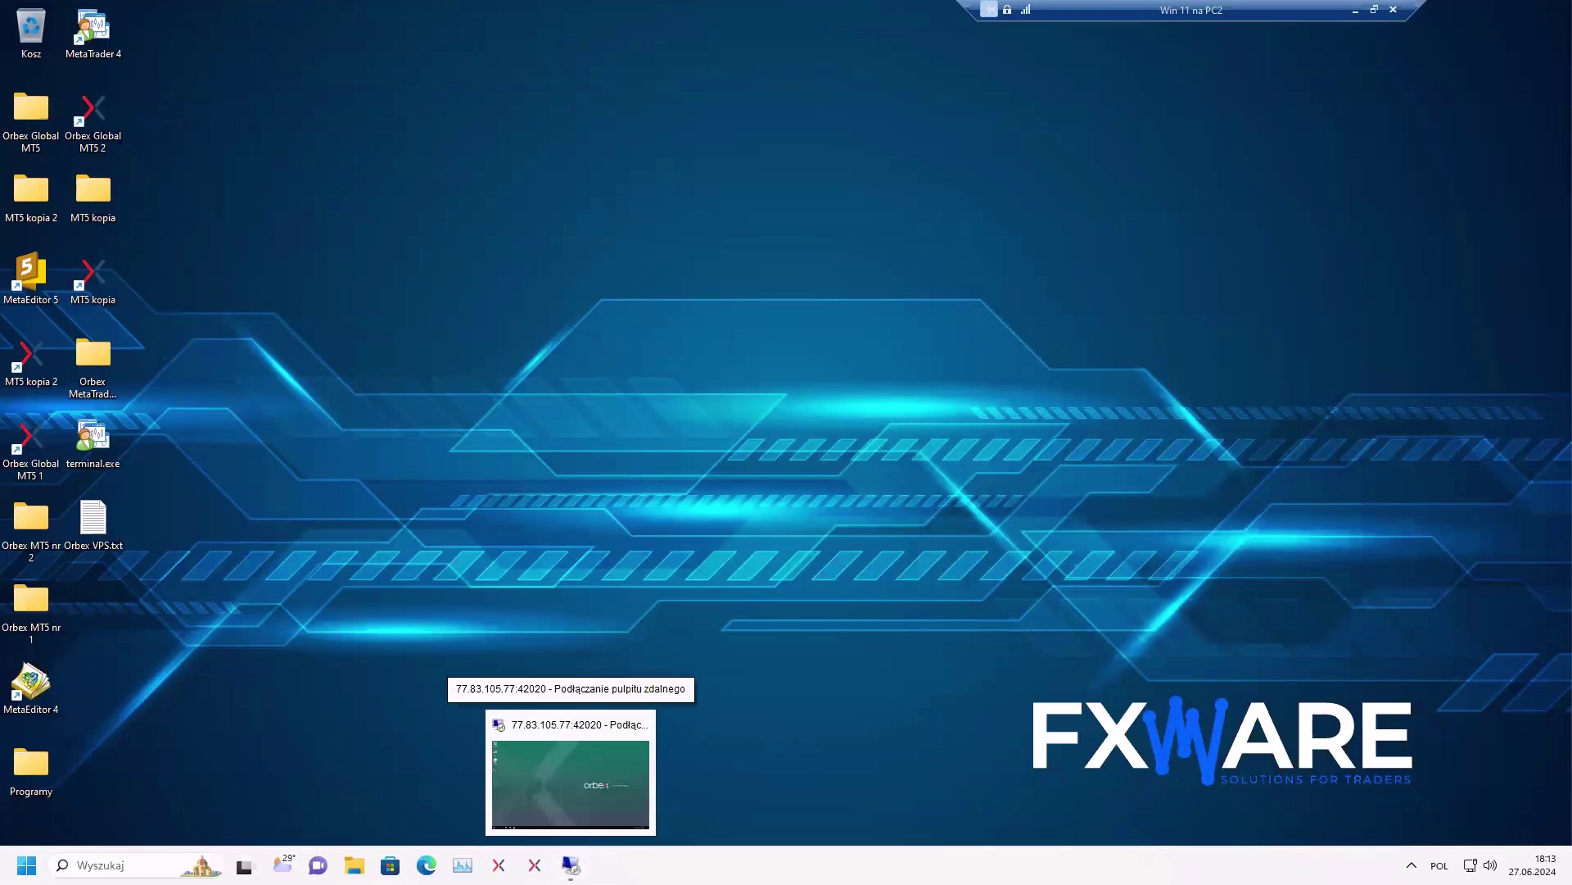
{"action": "left_click", "coordinate": [571, 770]}
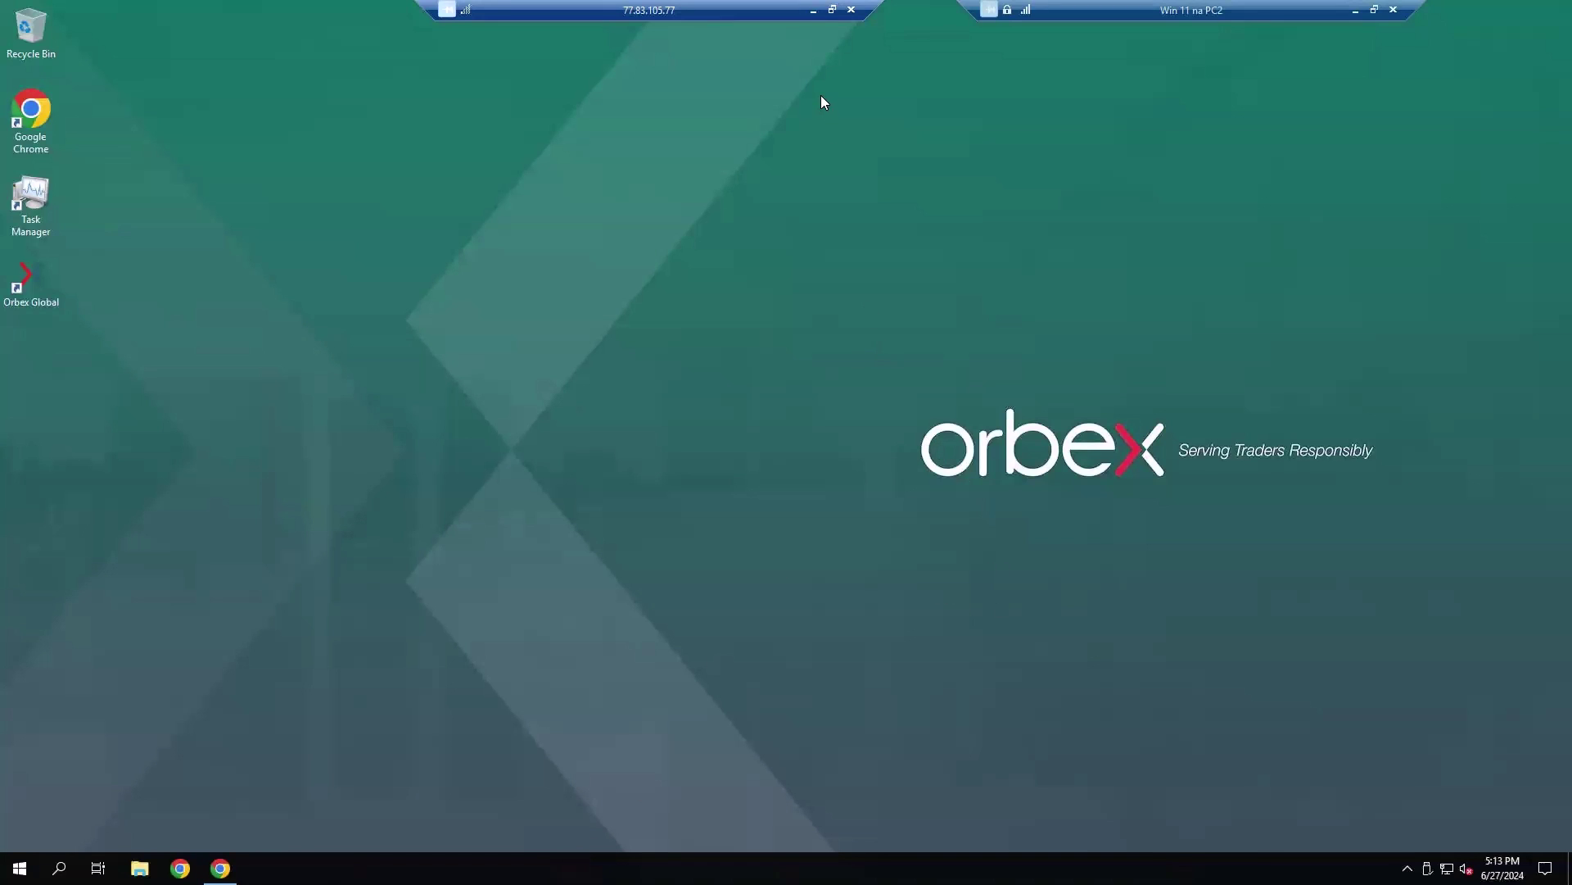
{"action": "left_click", "coordinate": [812, 14]}
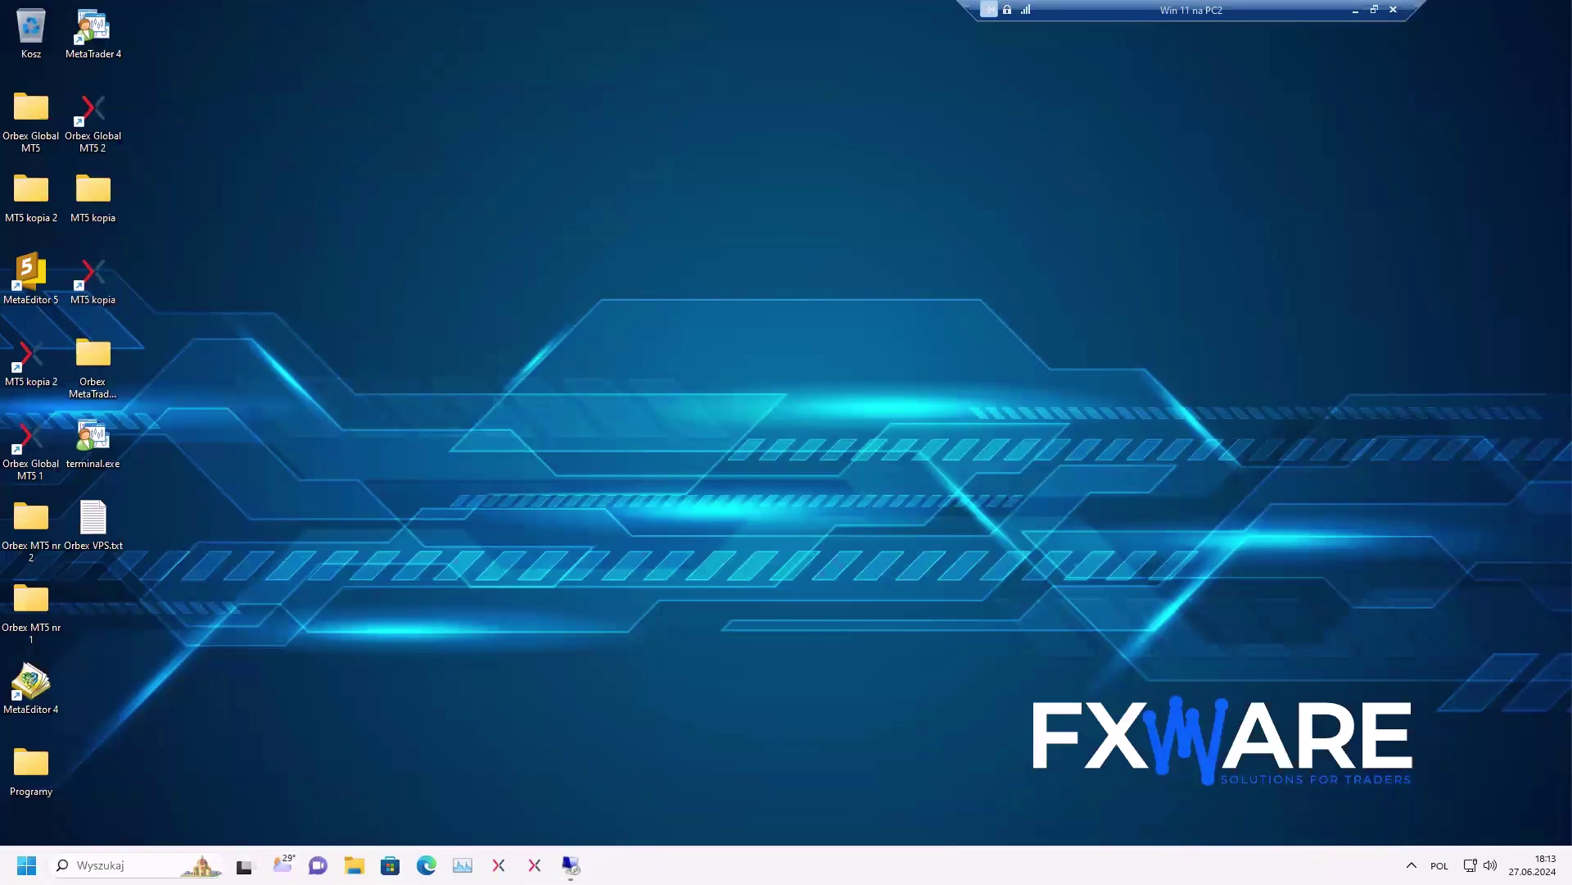
Pin Remote Desktop Connection to the local taskbar and restore the remote session.
{"action": "right_click", "coordinate": [571, 864]}
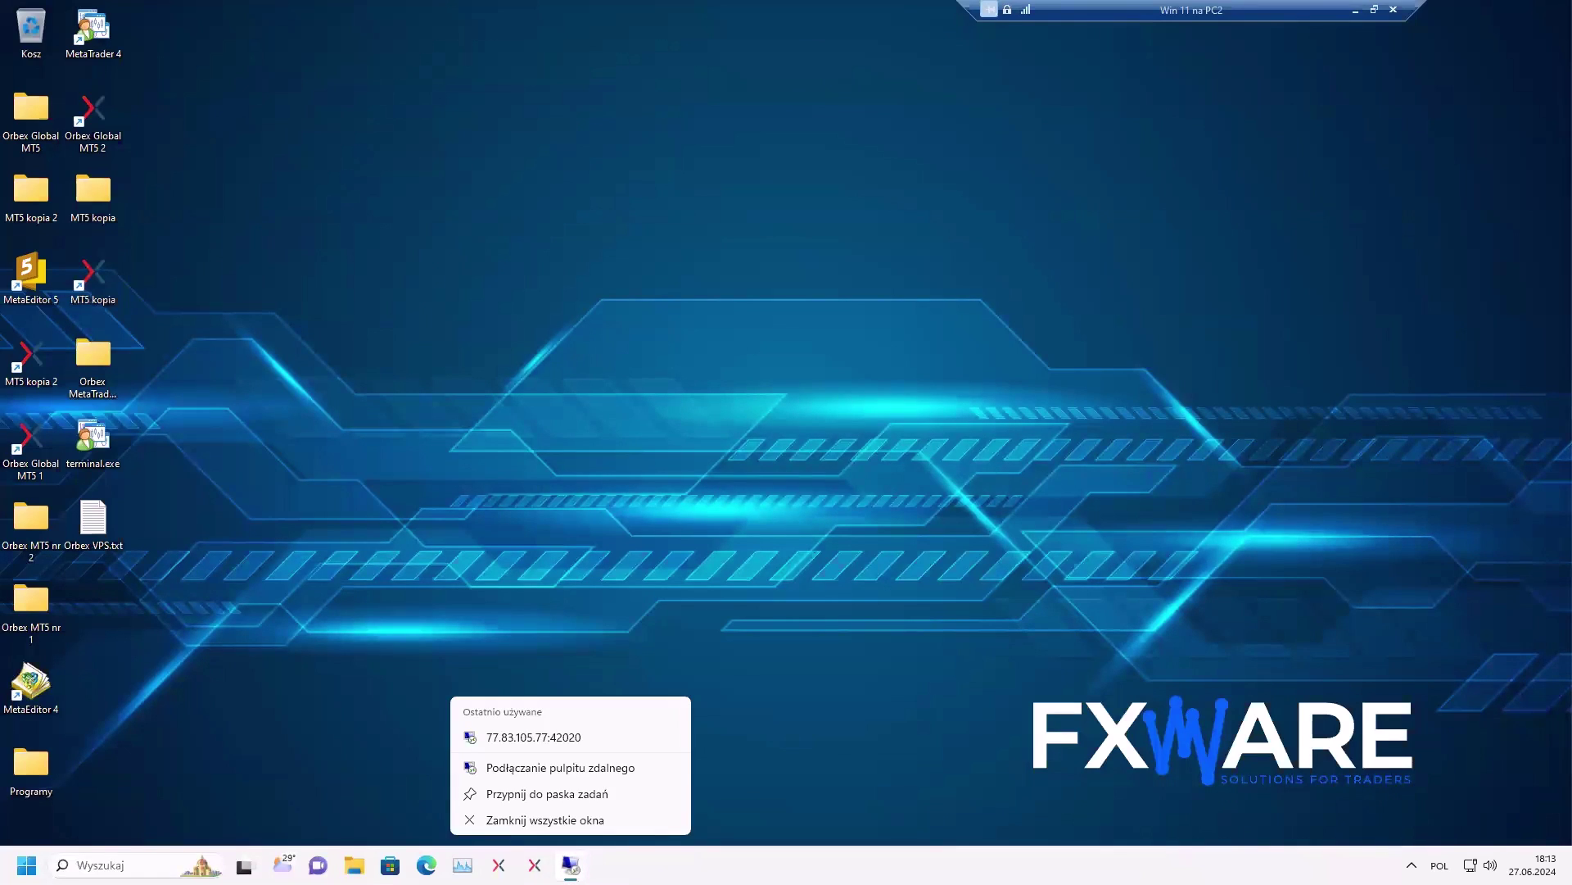
{"action": "left_click", "coordinate": [563, 794]}
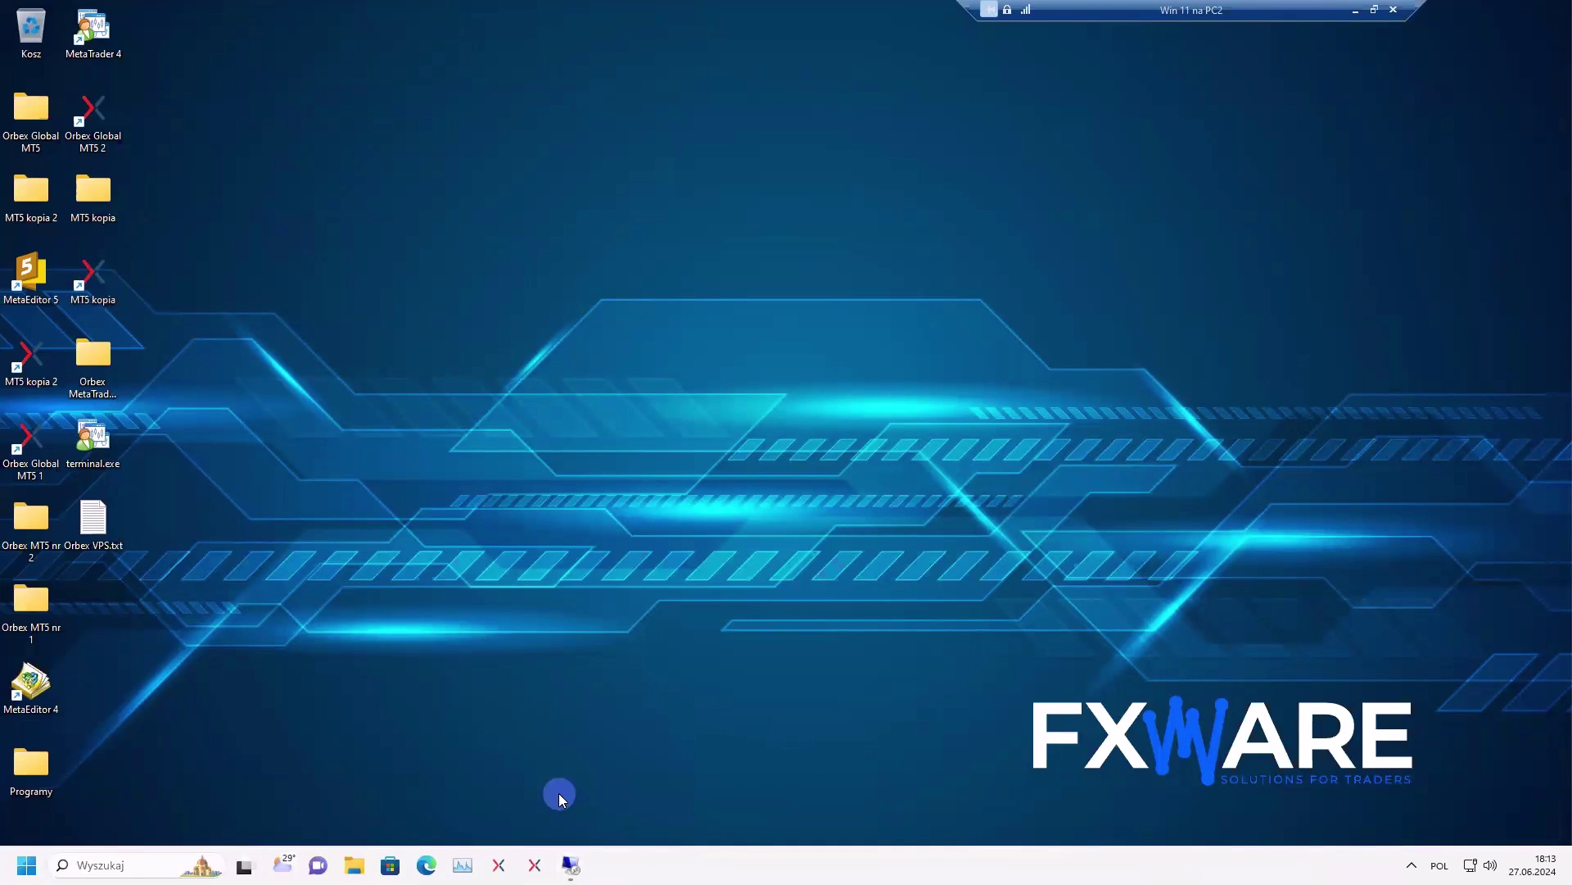
{"action": "left_click", "coordinate": [571, 865]}
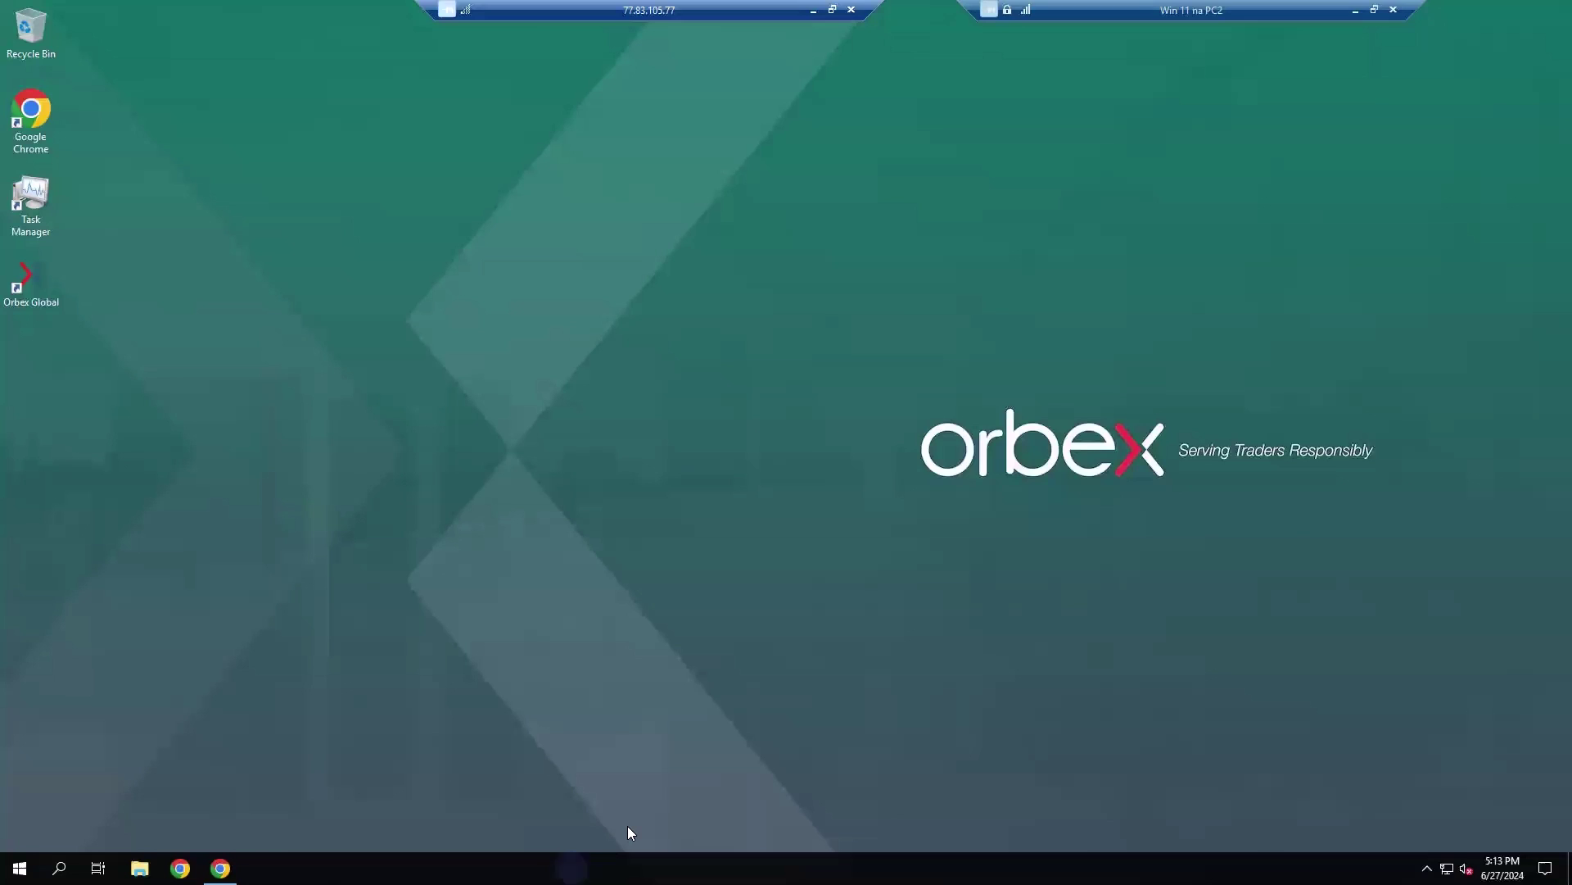
Disconnect the 77.83.105.77 remote session and stop the disconnection notice from being shown again.
{"action": "left_click", "coordinate": [850, 10]}
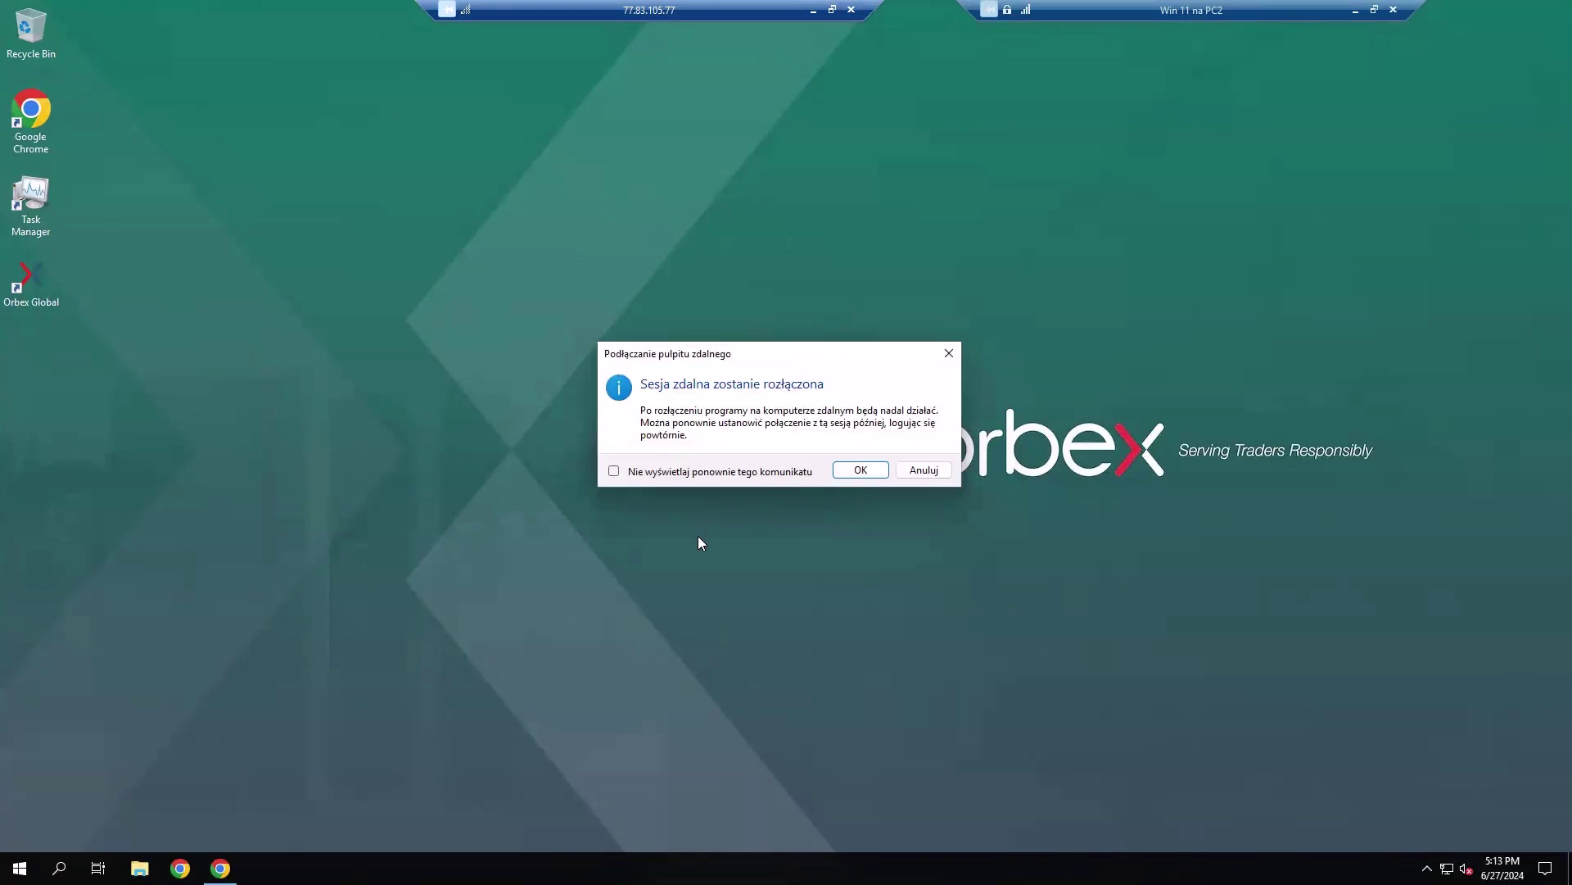
{"action": "left_click", "coordinate": [614, 471]}
{"action": "left_click", "coordinate": [854, 475]}
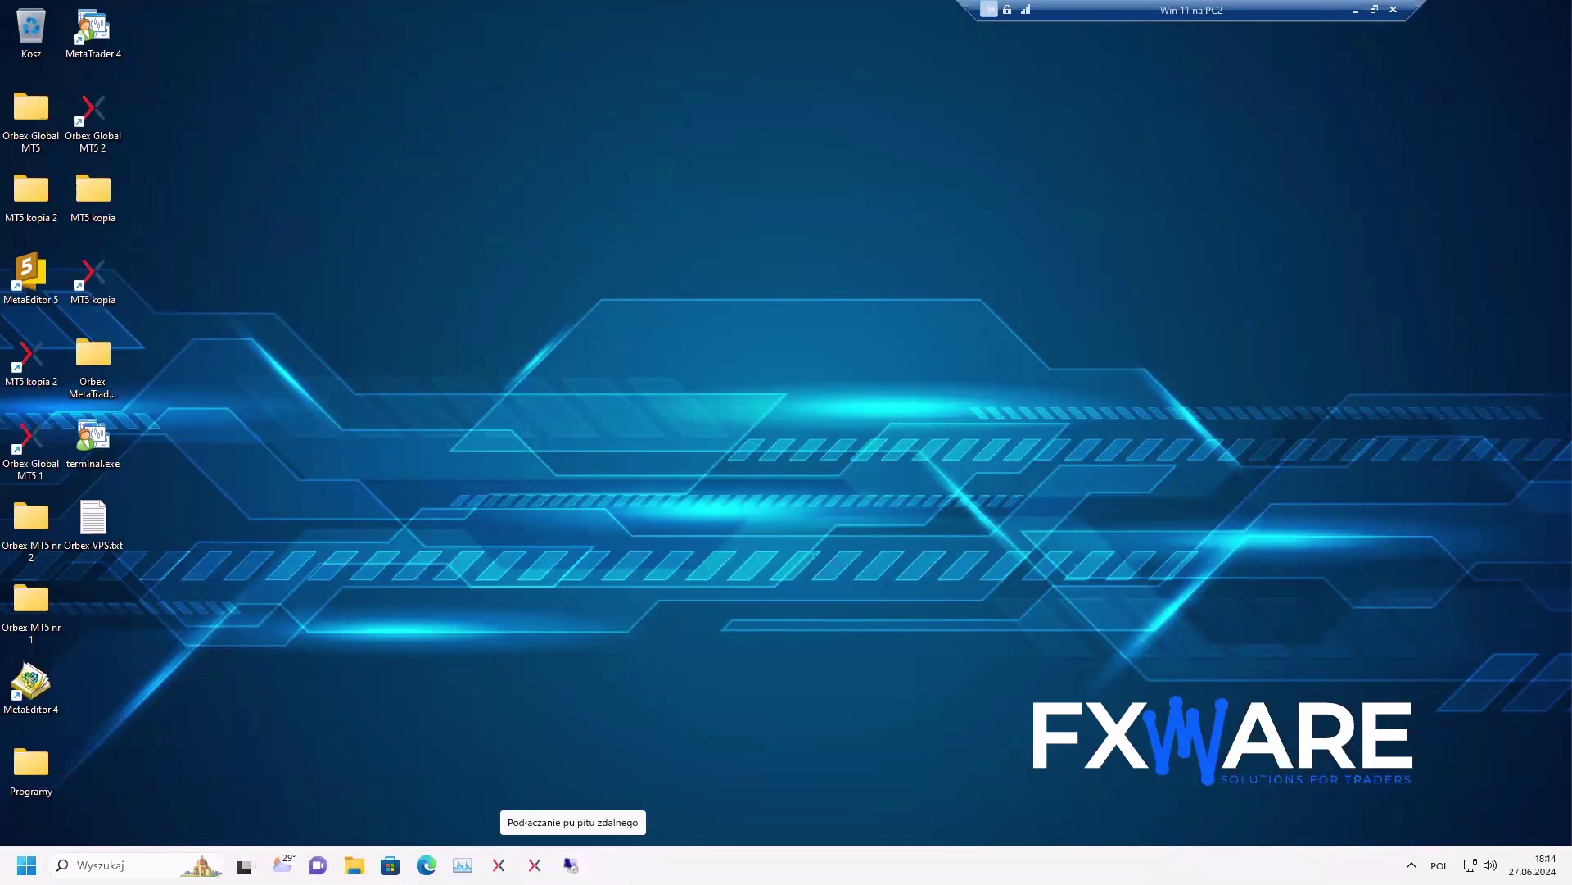
Pin the recent connection 77.83.105.77:42020 to the Remote Desktop shortcut and reconnect through it with the account password.
{"action": "right_click", "coordinate": [570, 865]}
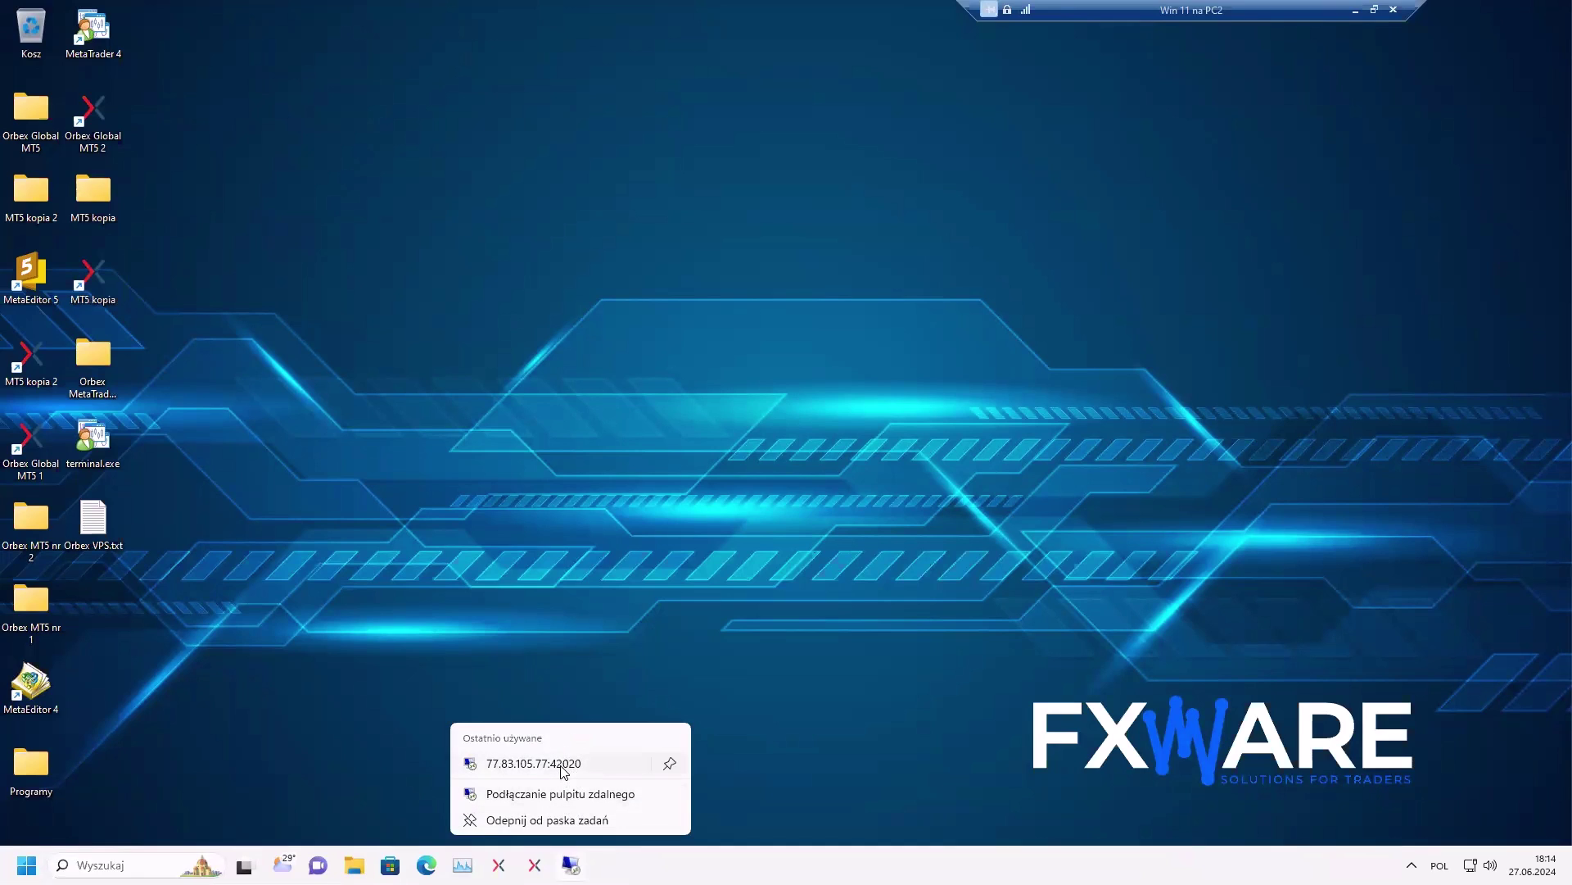
{"action": "left_click", "coordinate": [668, 767]}
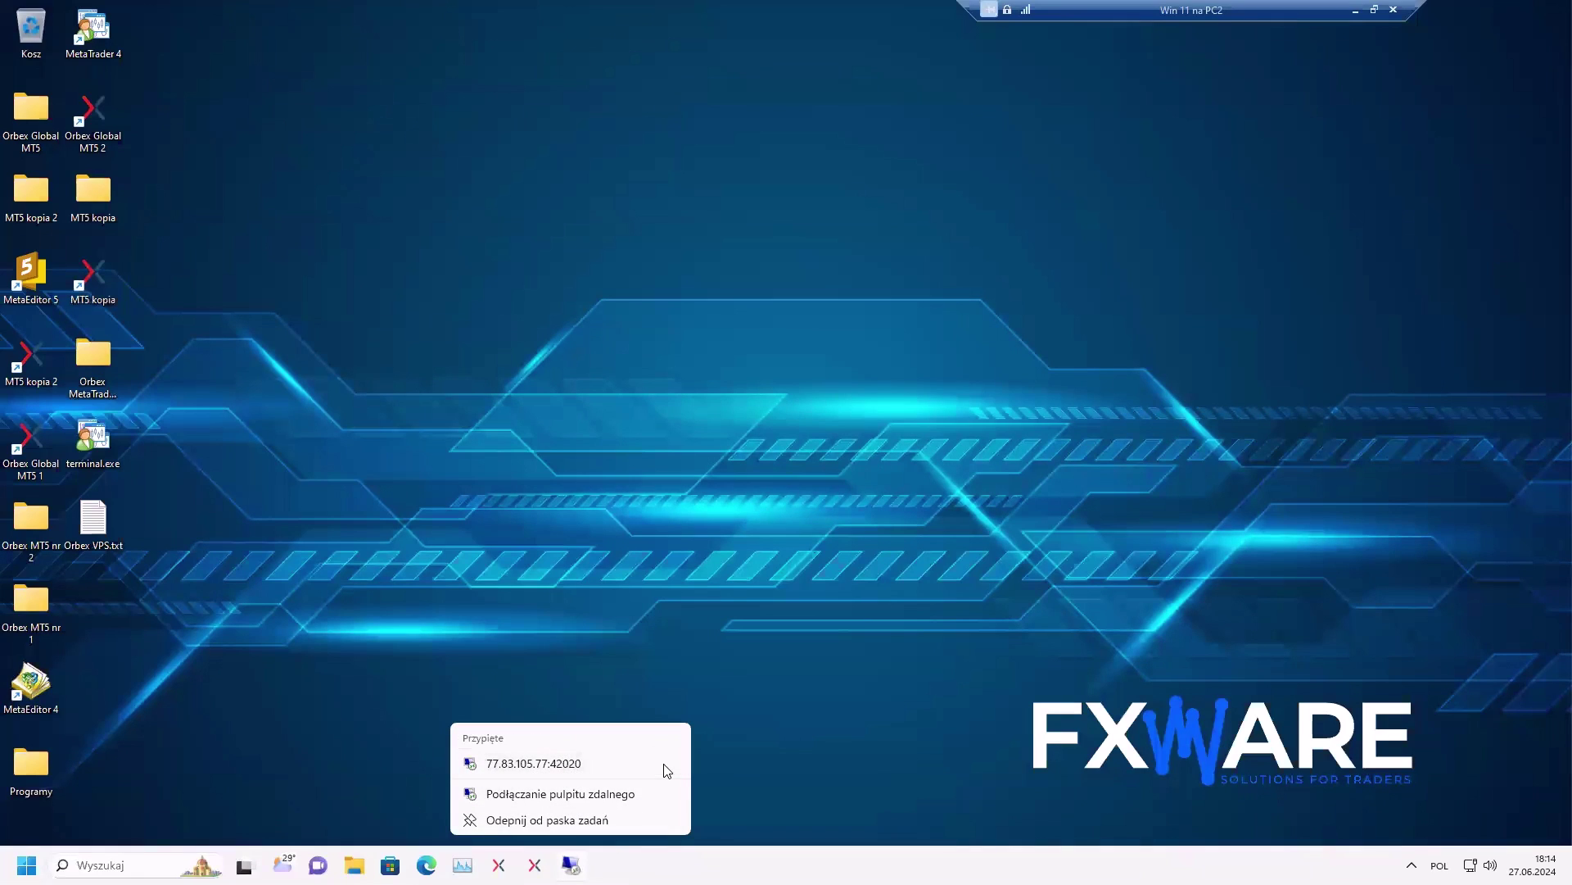
{"action": "left_click", "coordinate": [550, 765]}
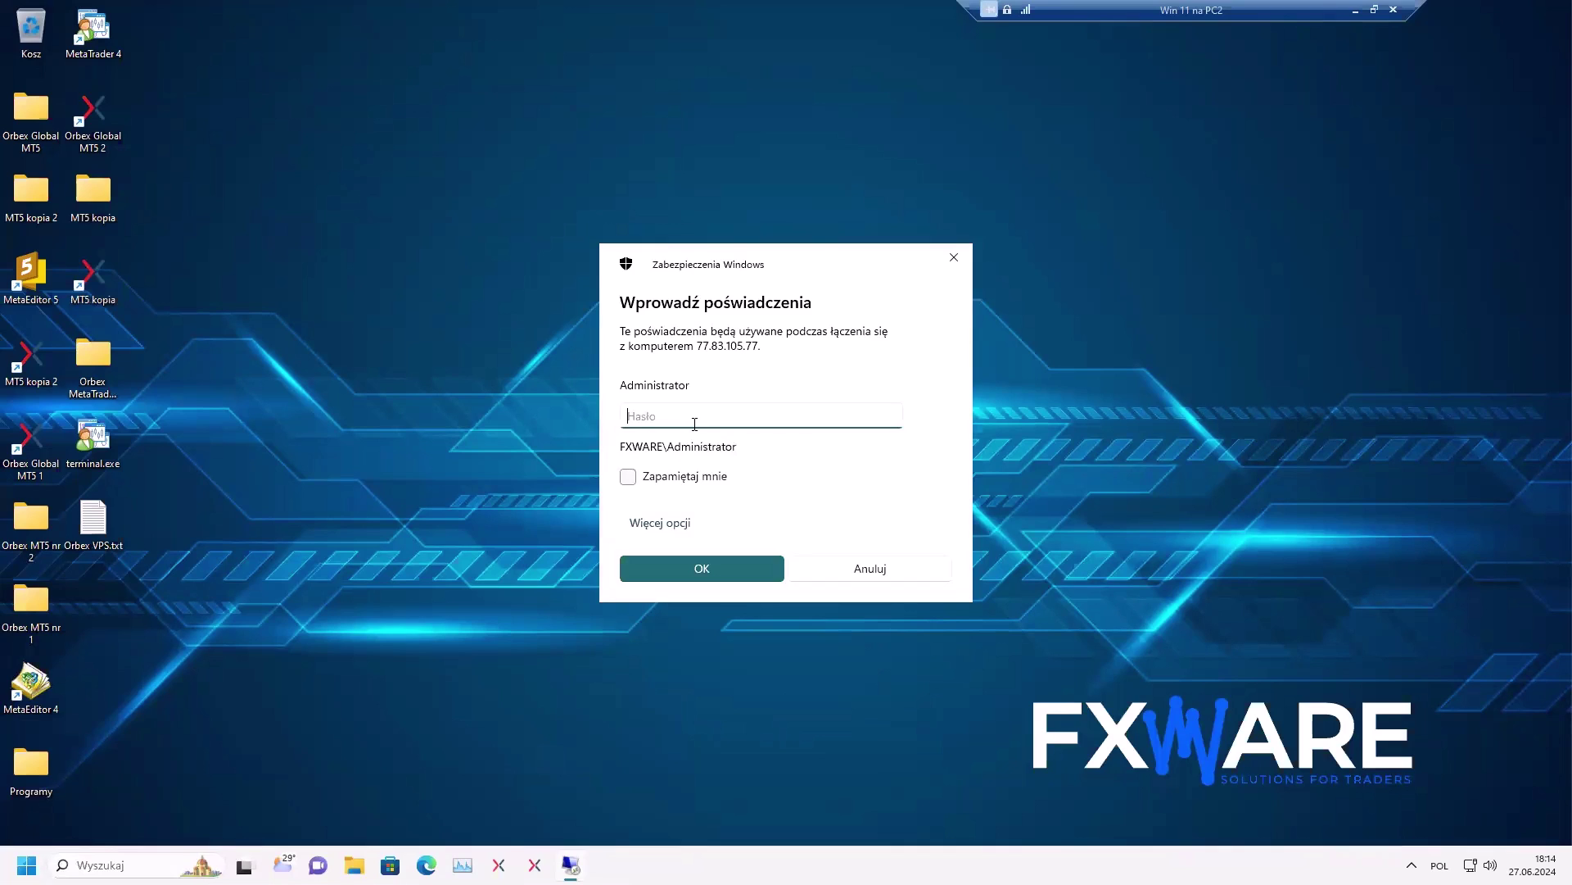
{"action": "key", "text": "ctrl+v"}
{"action": "left_click", "coordinate": [740, 567]}
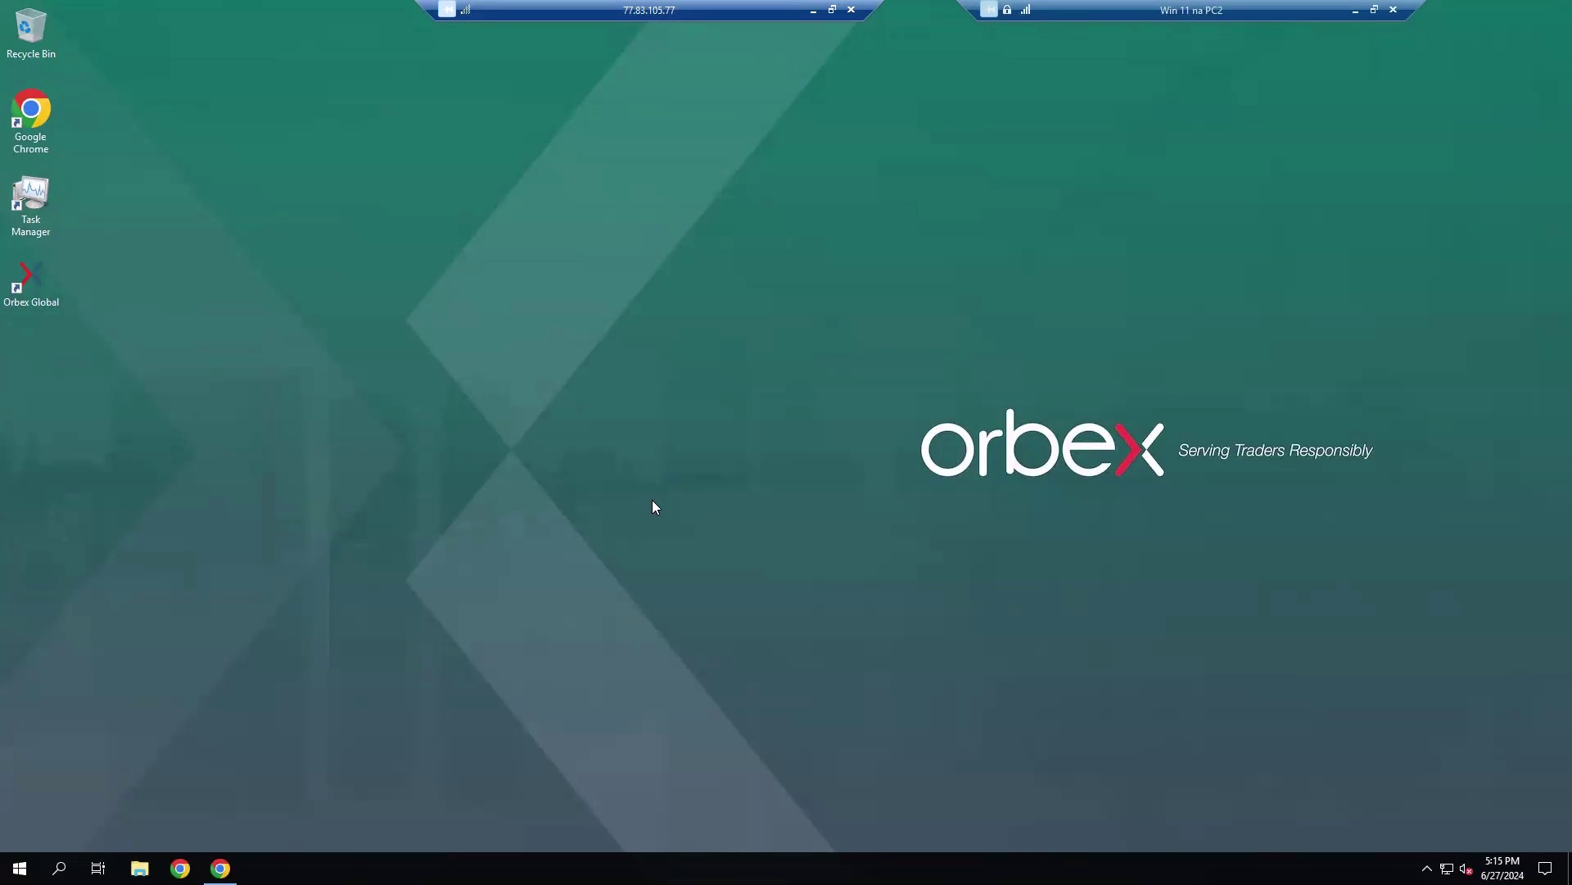
Launch the Orbex Global trading platform on the remote desktop, and minimise and restore the remote session.
{"action": "left_click", "coordinate": [28, 275]}
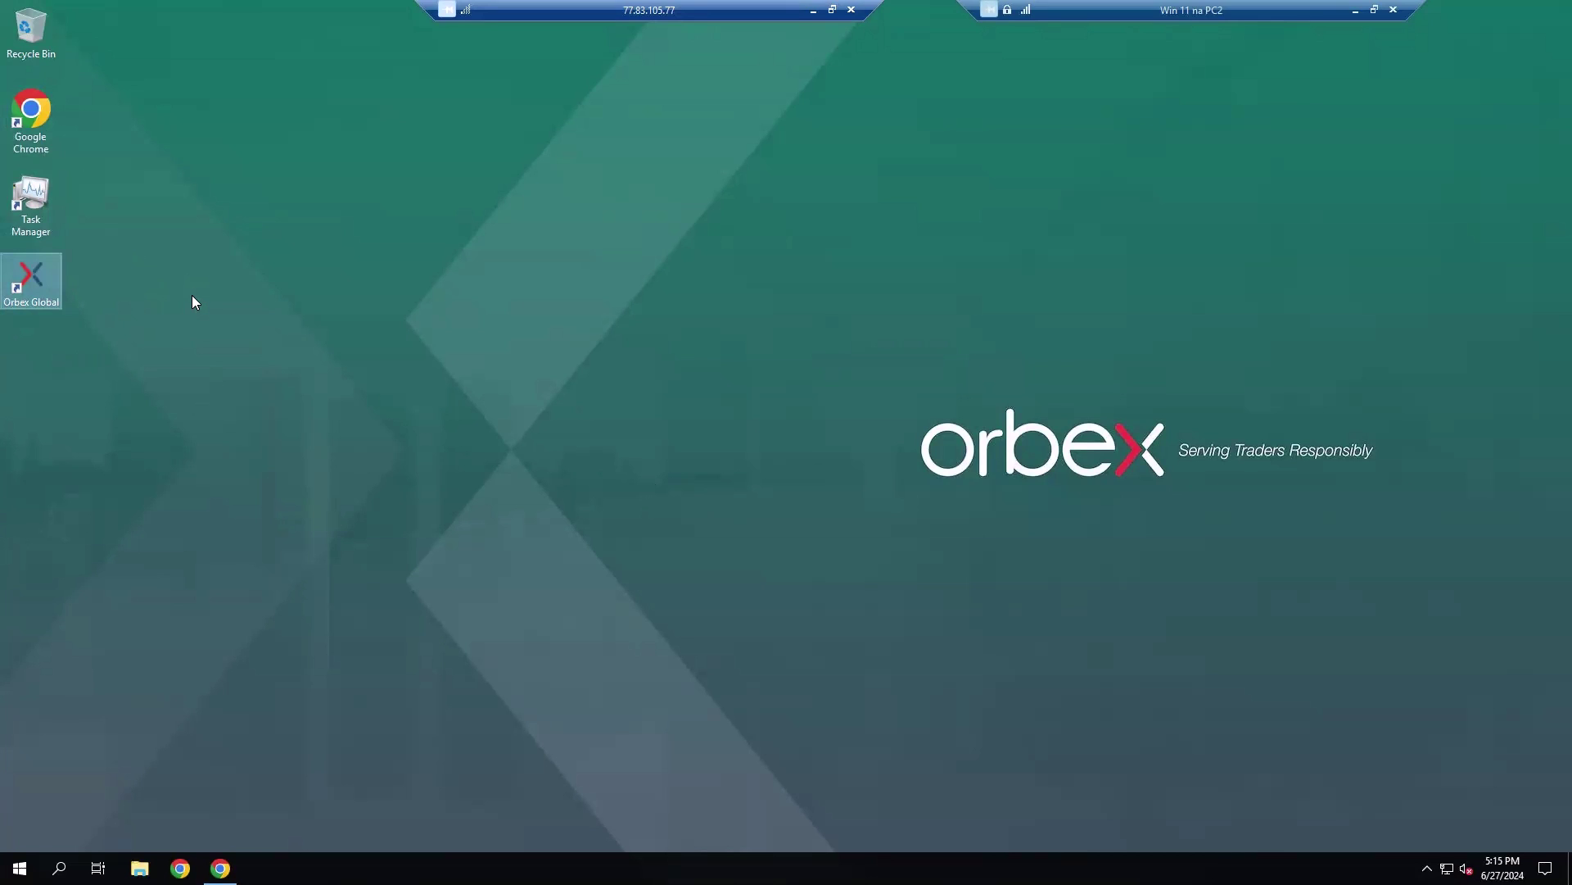
{"action": "key", "text": "Return"}
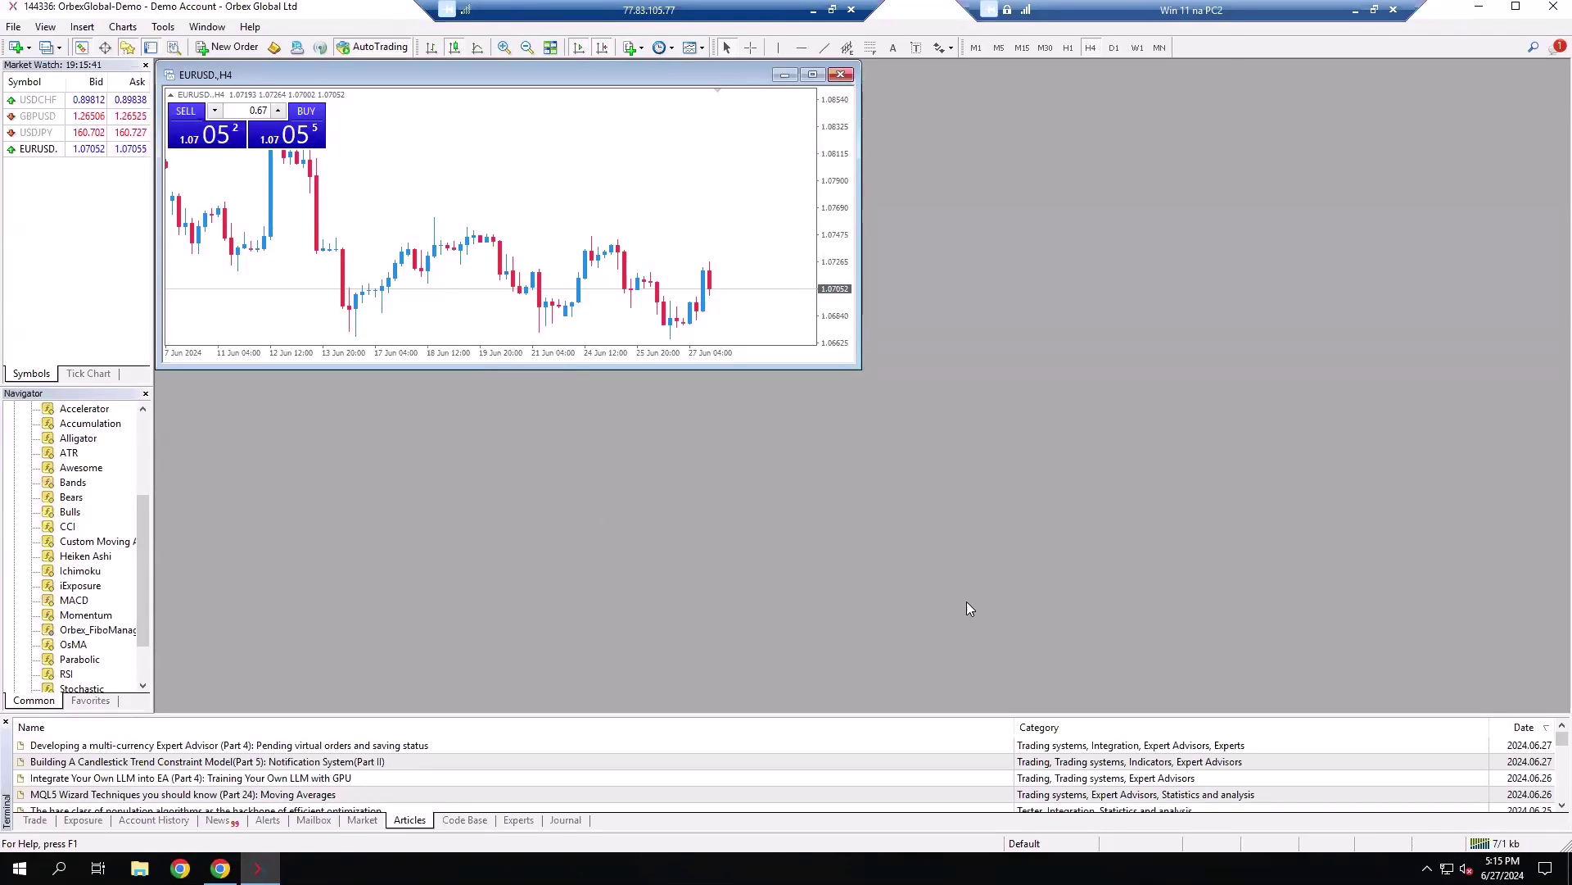
{"action": "left_click", "coordinate": [813, 11]}
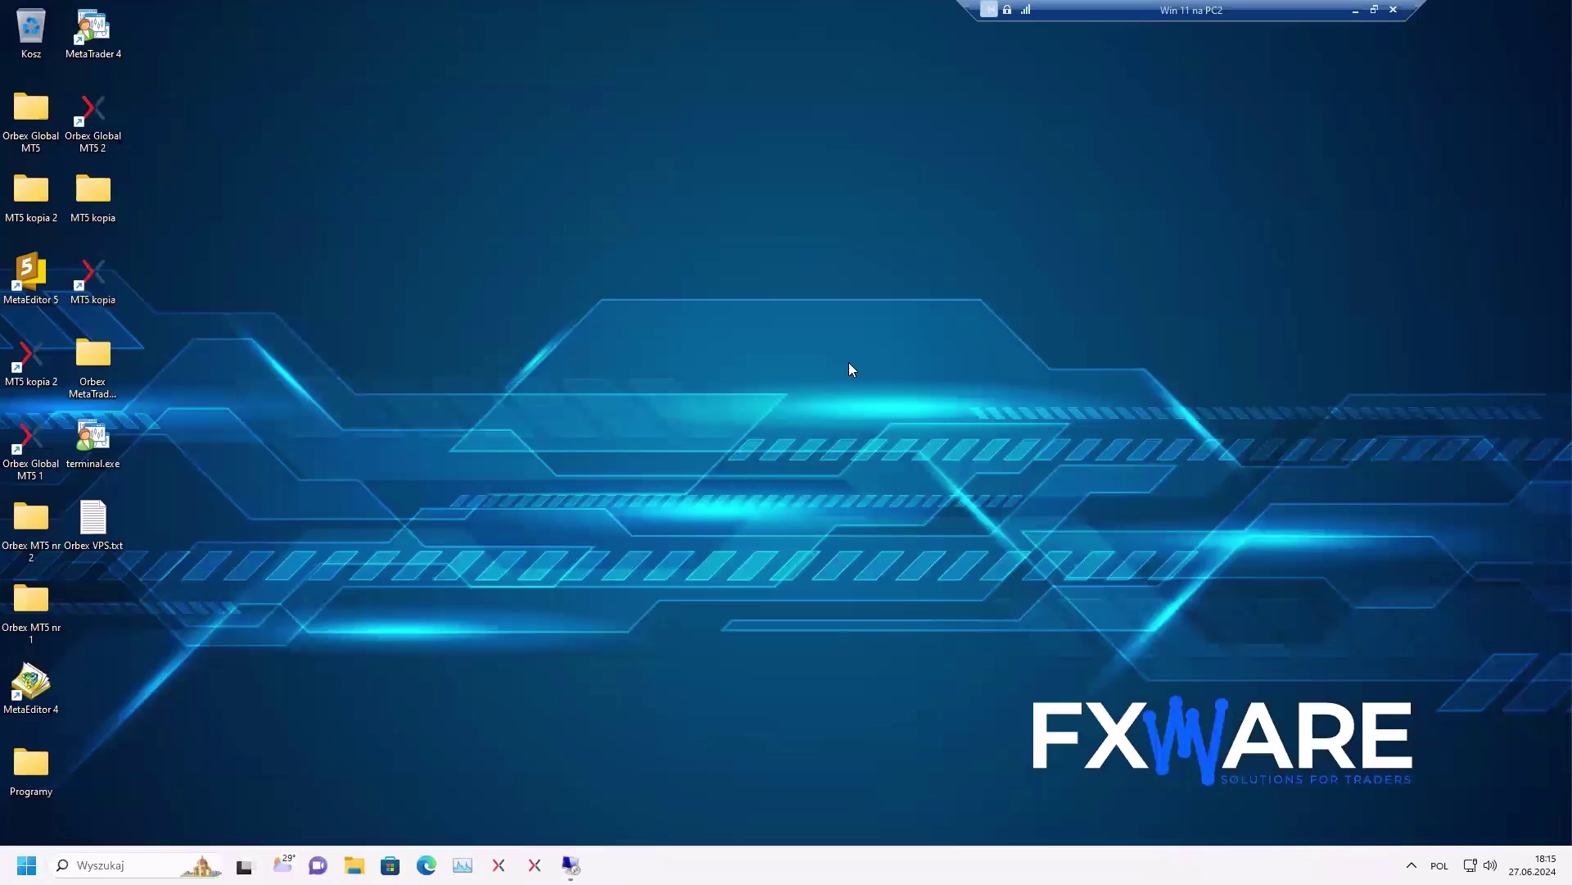
{"action": "left_click", "coordinate": [571, 865]}
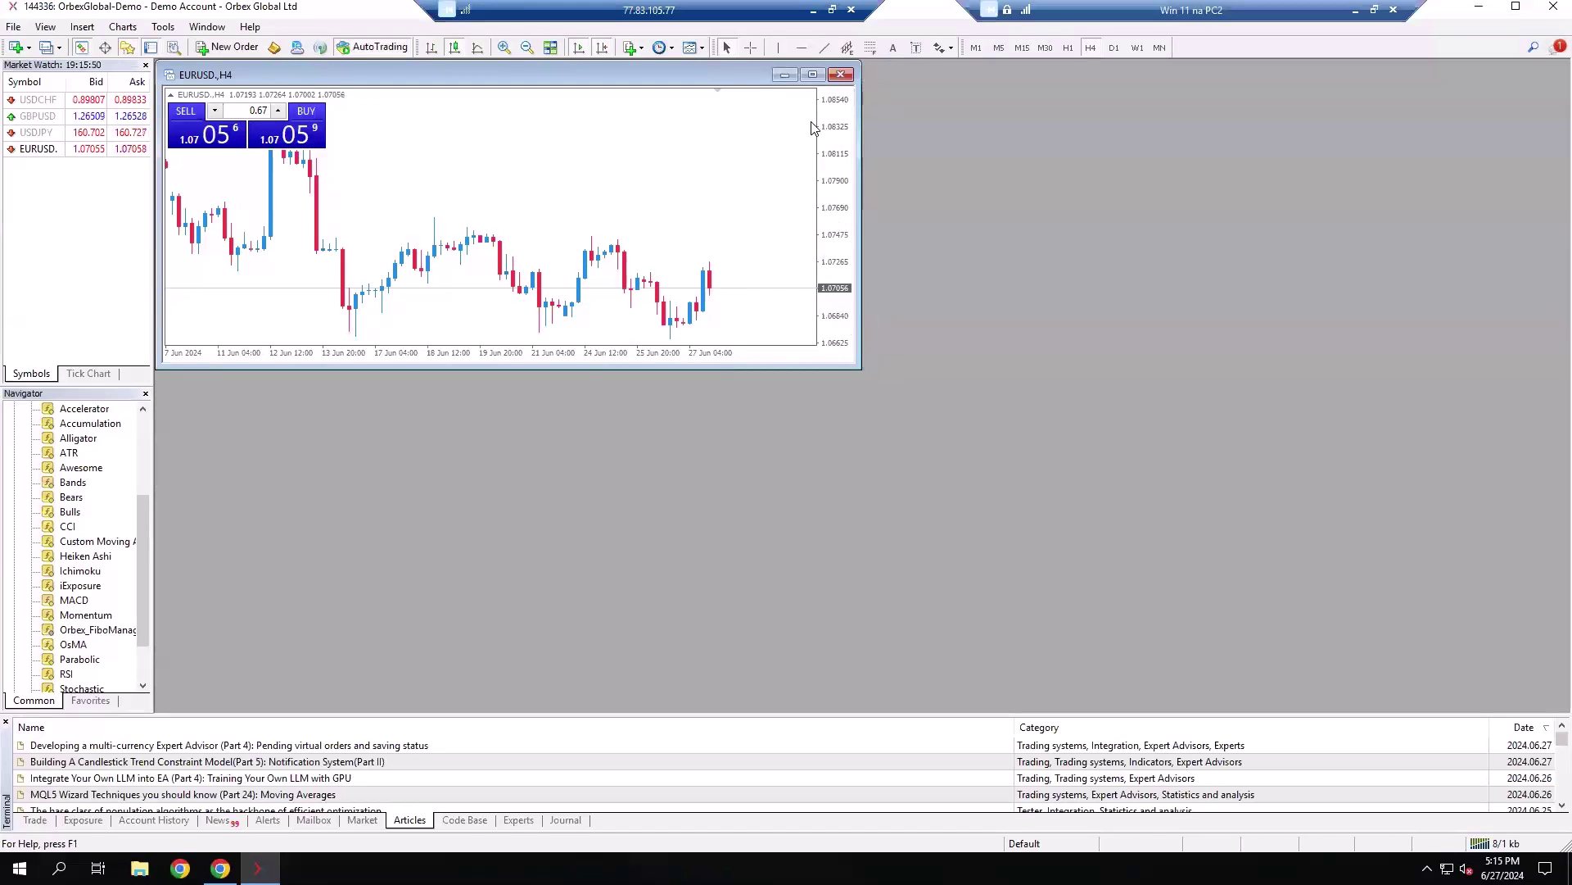
Check the ping times in the platform's list of trading server connections, and close the list.
{"action": "left_click", "coordinate": [1477, 843]}
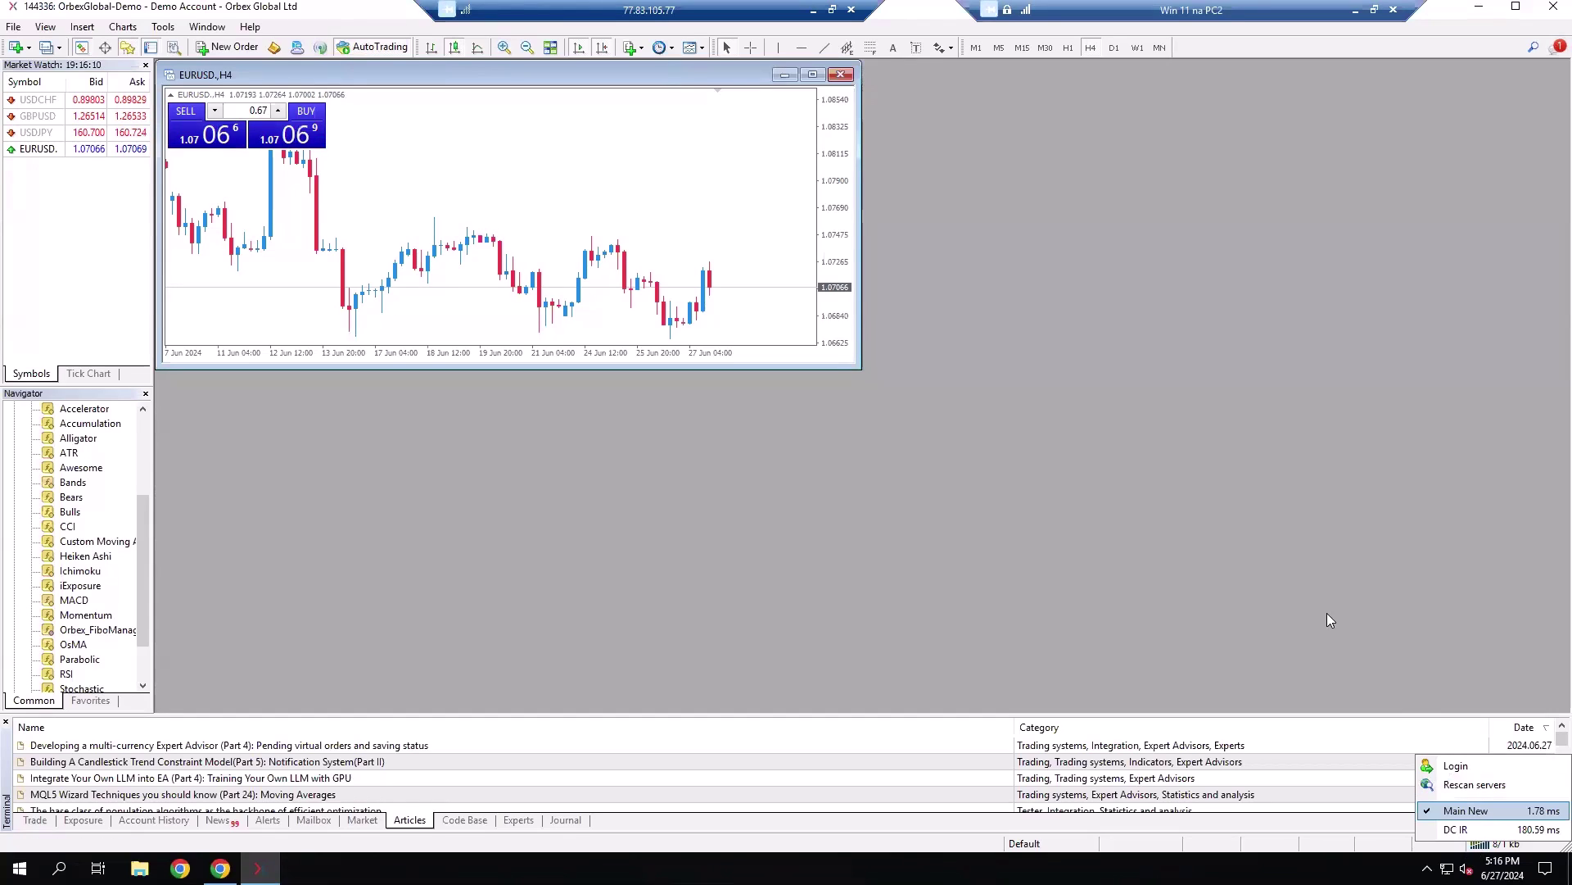
{"action": "left_click", "coordinate": [1281, 591]}
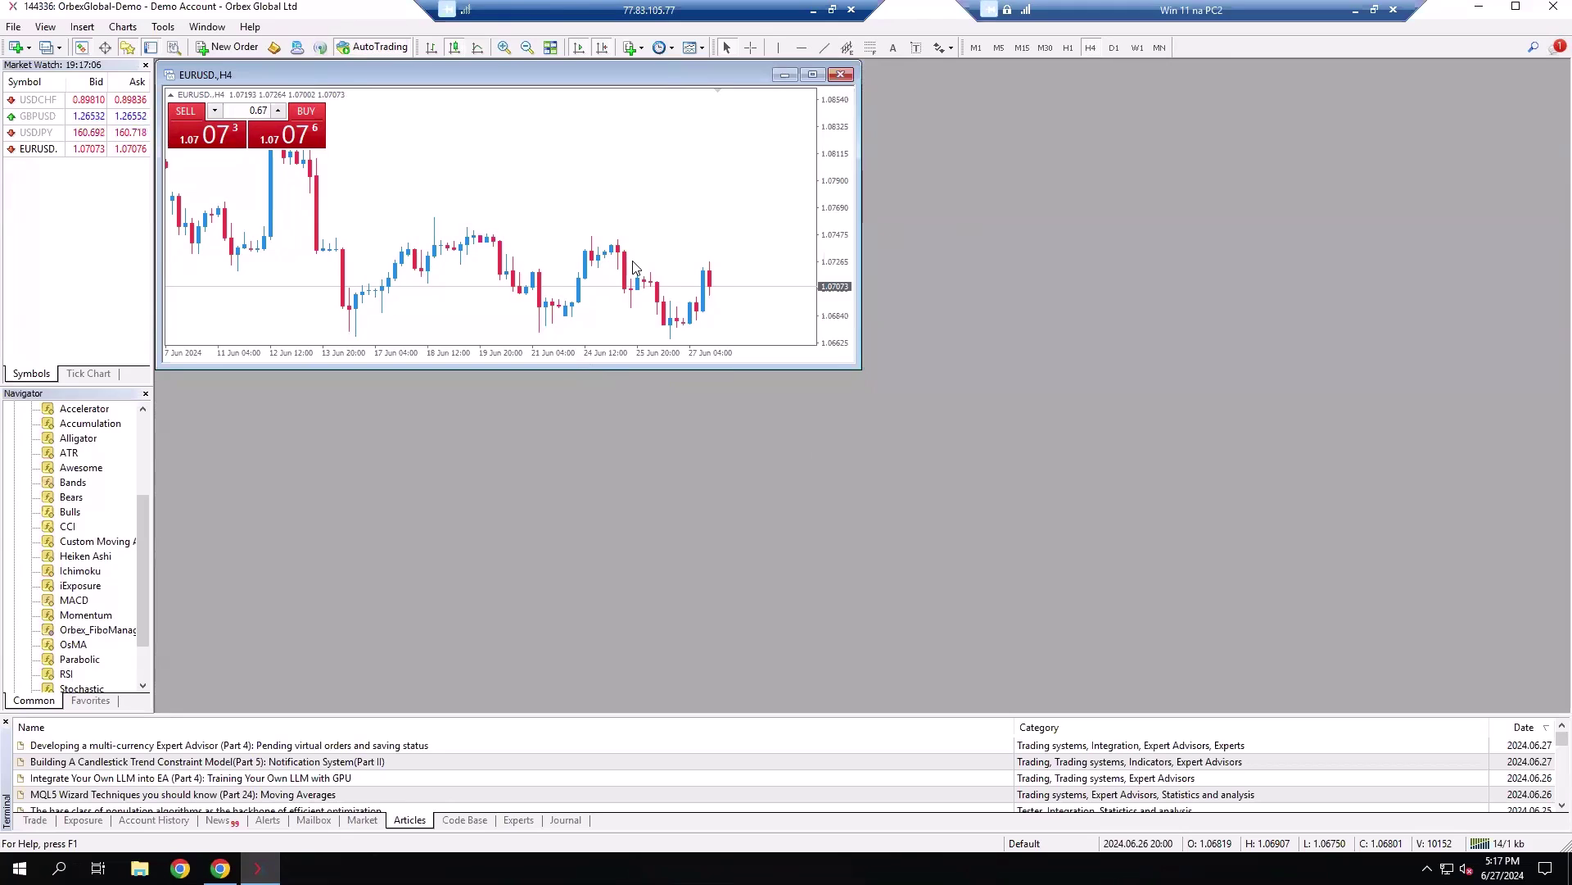
Copy Orbex_MetaTrader_Tools_v1.12.exe from the local Programy folder to the remote desktop, and close the Programy folder.
{"action": "left_click", "coordinate": [811, 11]}
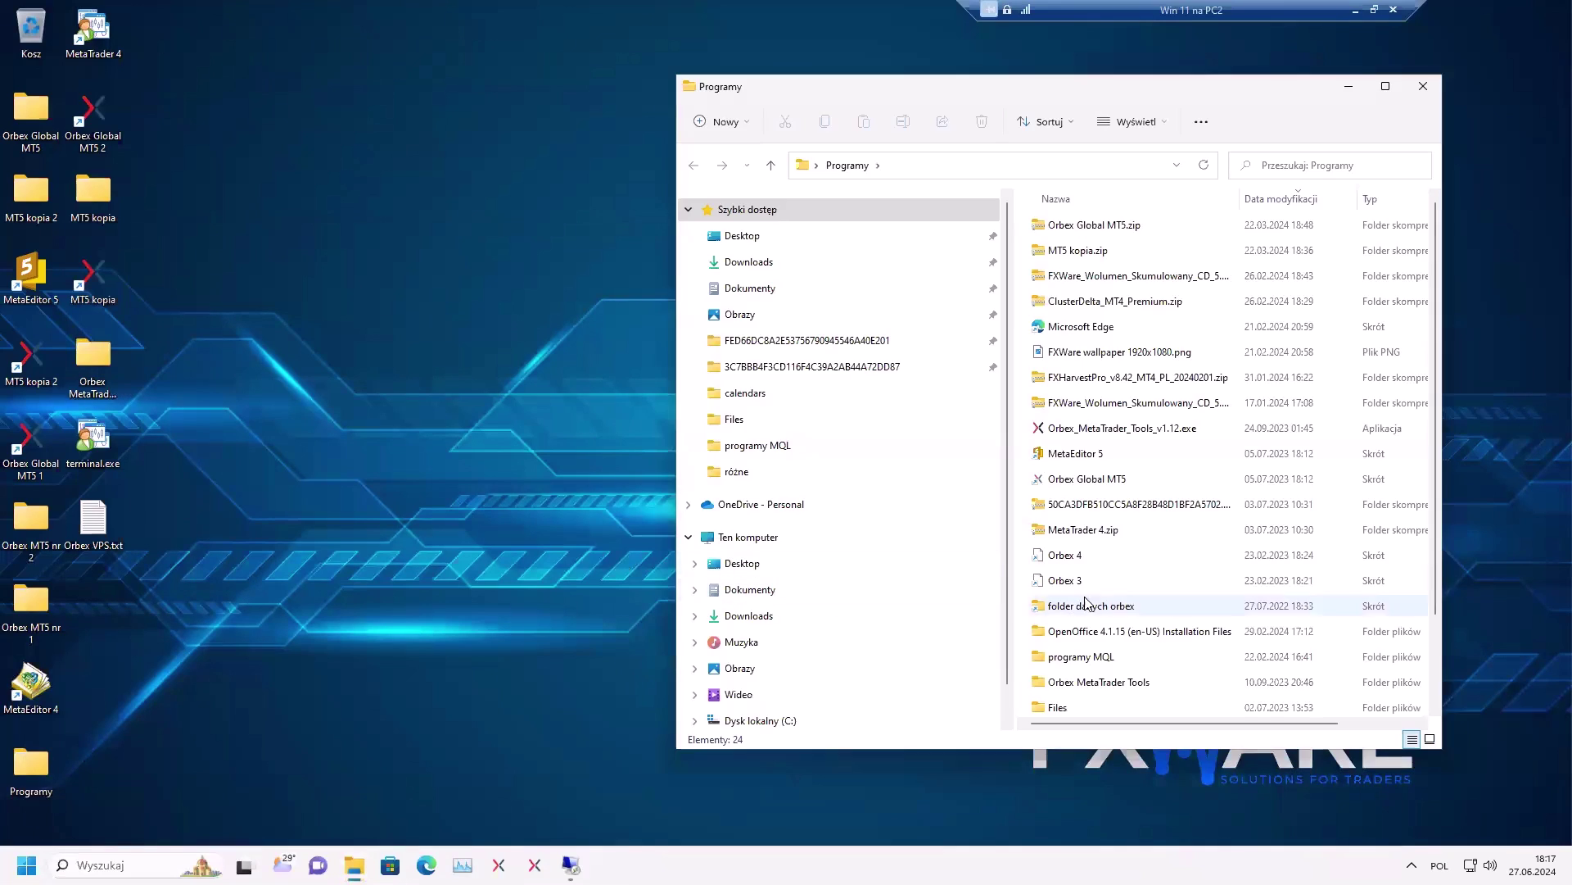
{"action": "left_click", "coordinate": [1146, 427]}
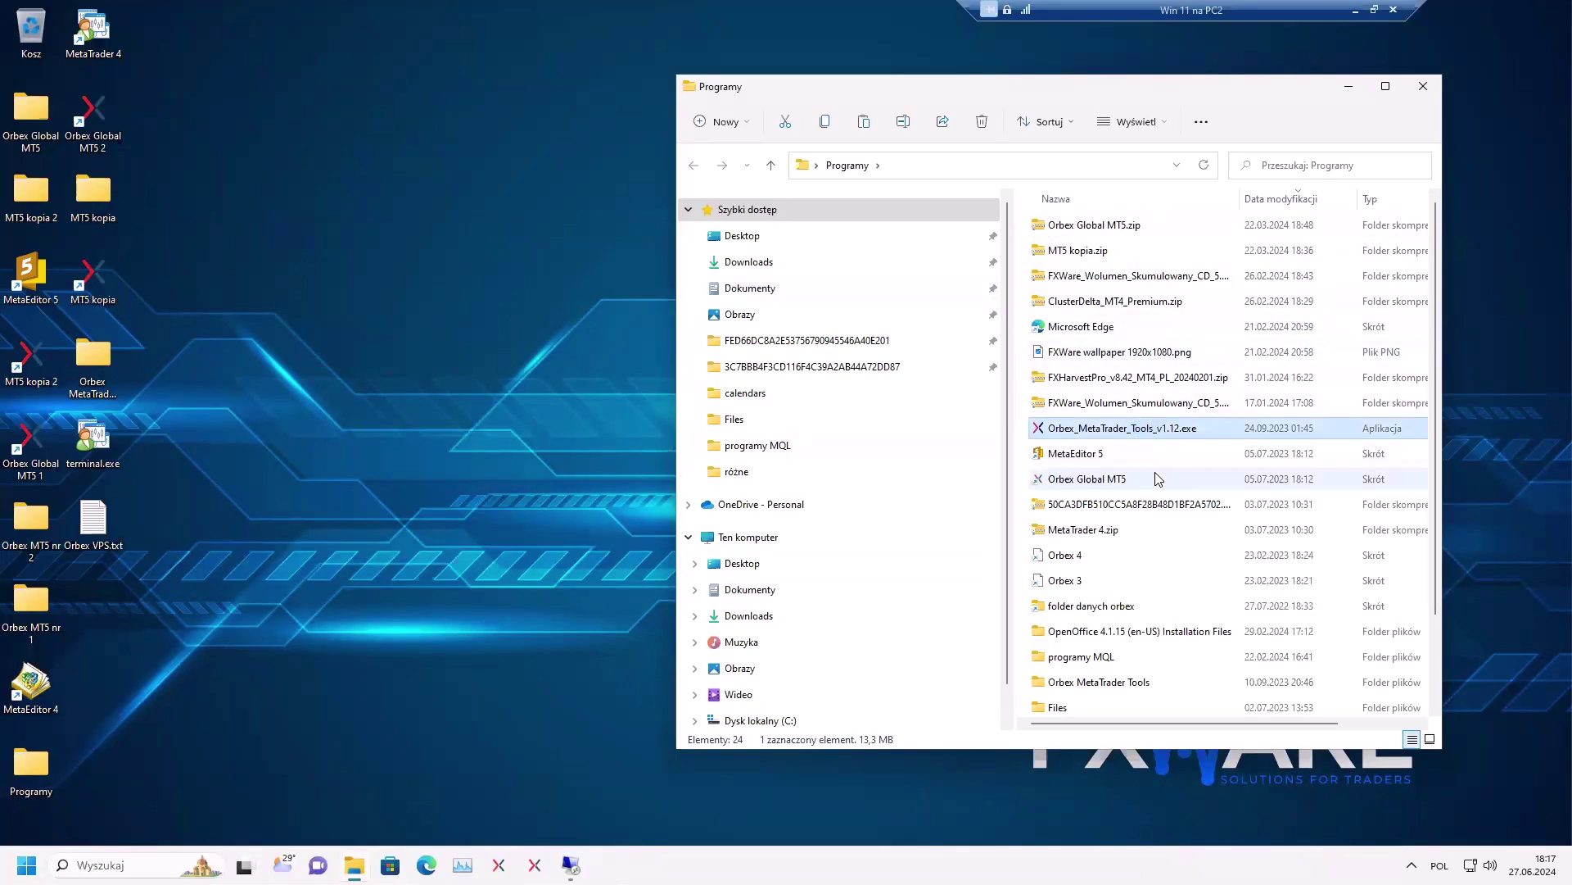
{"action": "right_click", "coordinate": [1085, 432]}
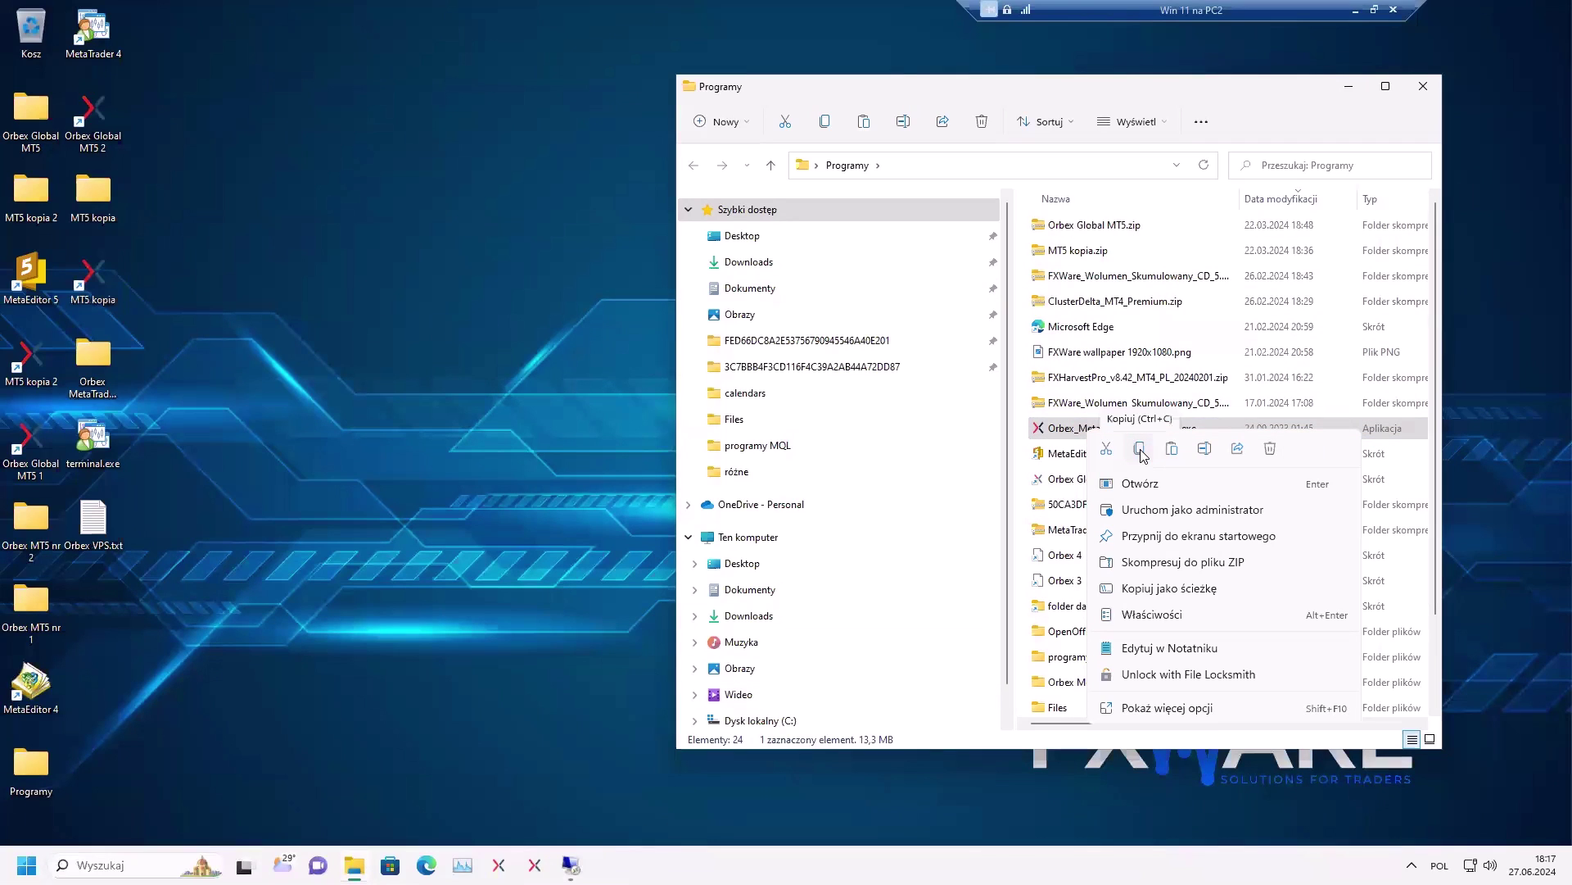
{"action": "left_click", "coordinate": [1141, 450]}
{"action": "left_click", "coordinate": [566, 864]}
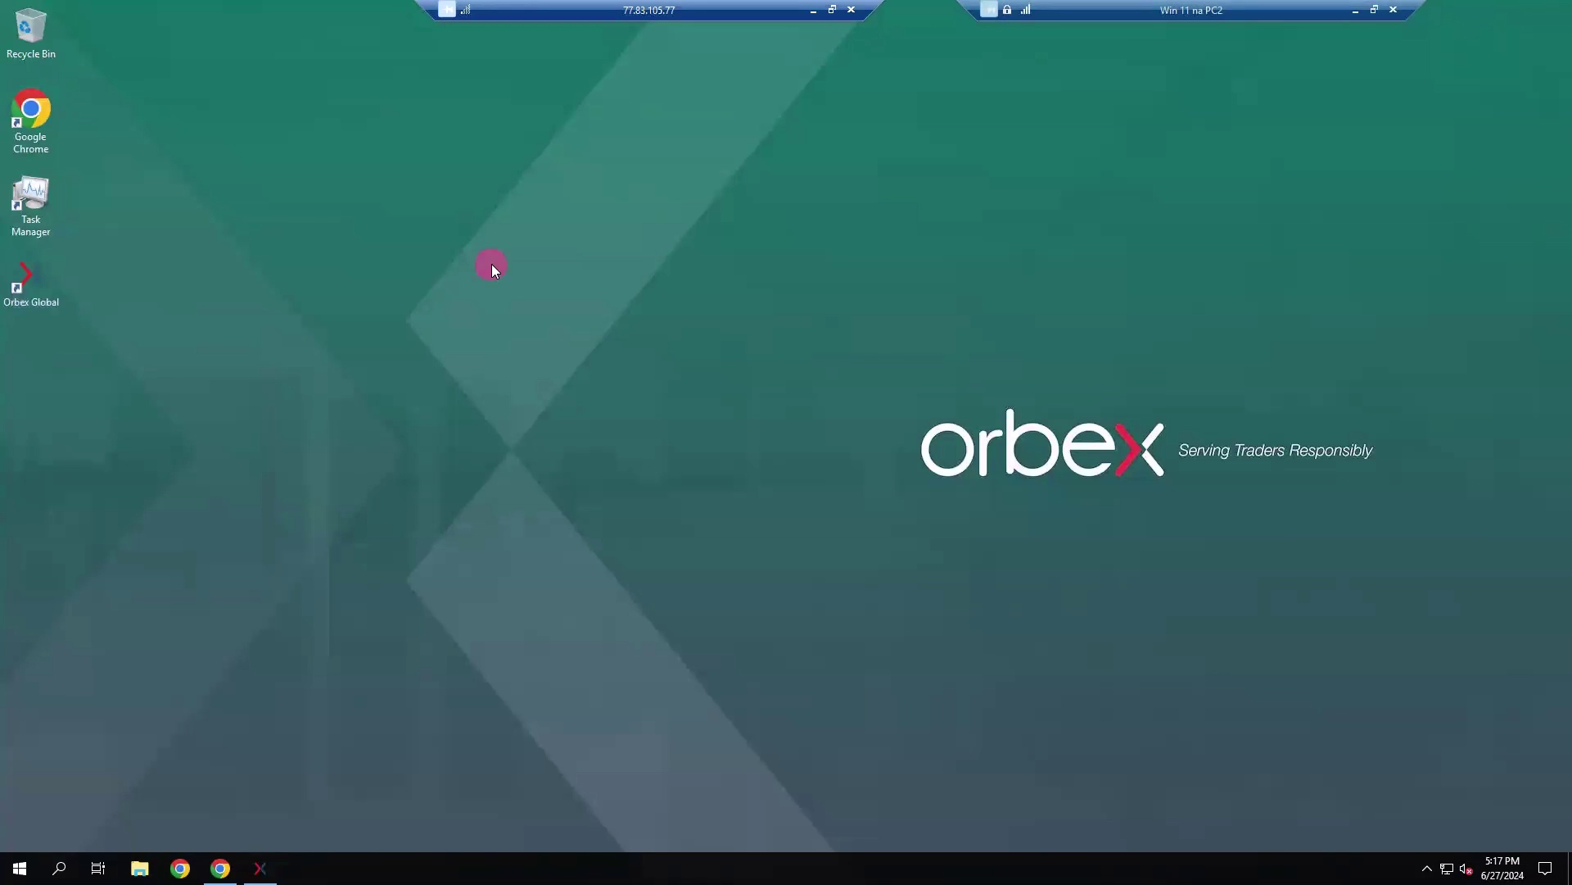
{"action": "right_click", "coordinate": [493, 266]}
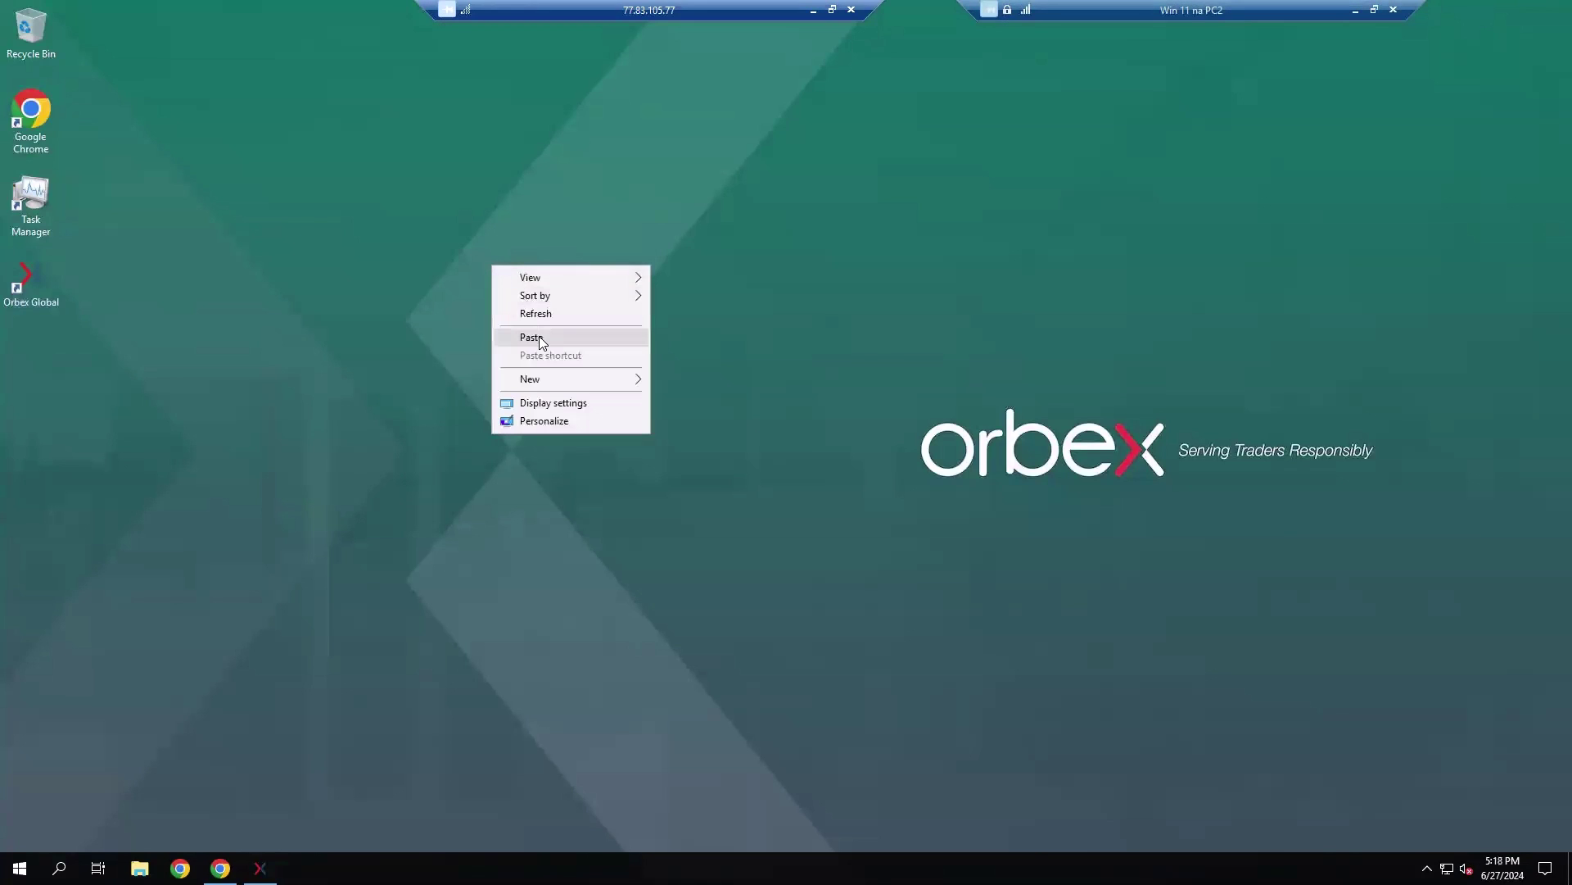
{"action": "left_click", "coordinate": [540, 338]}
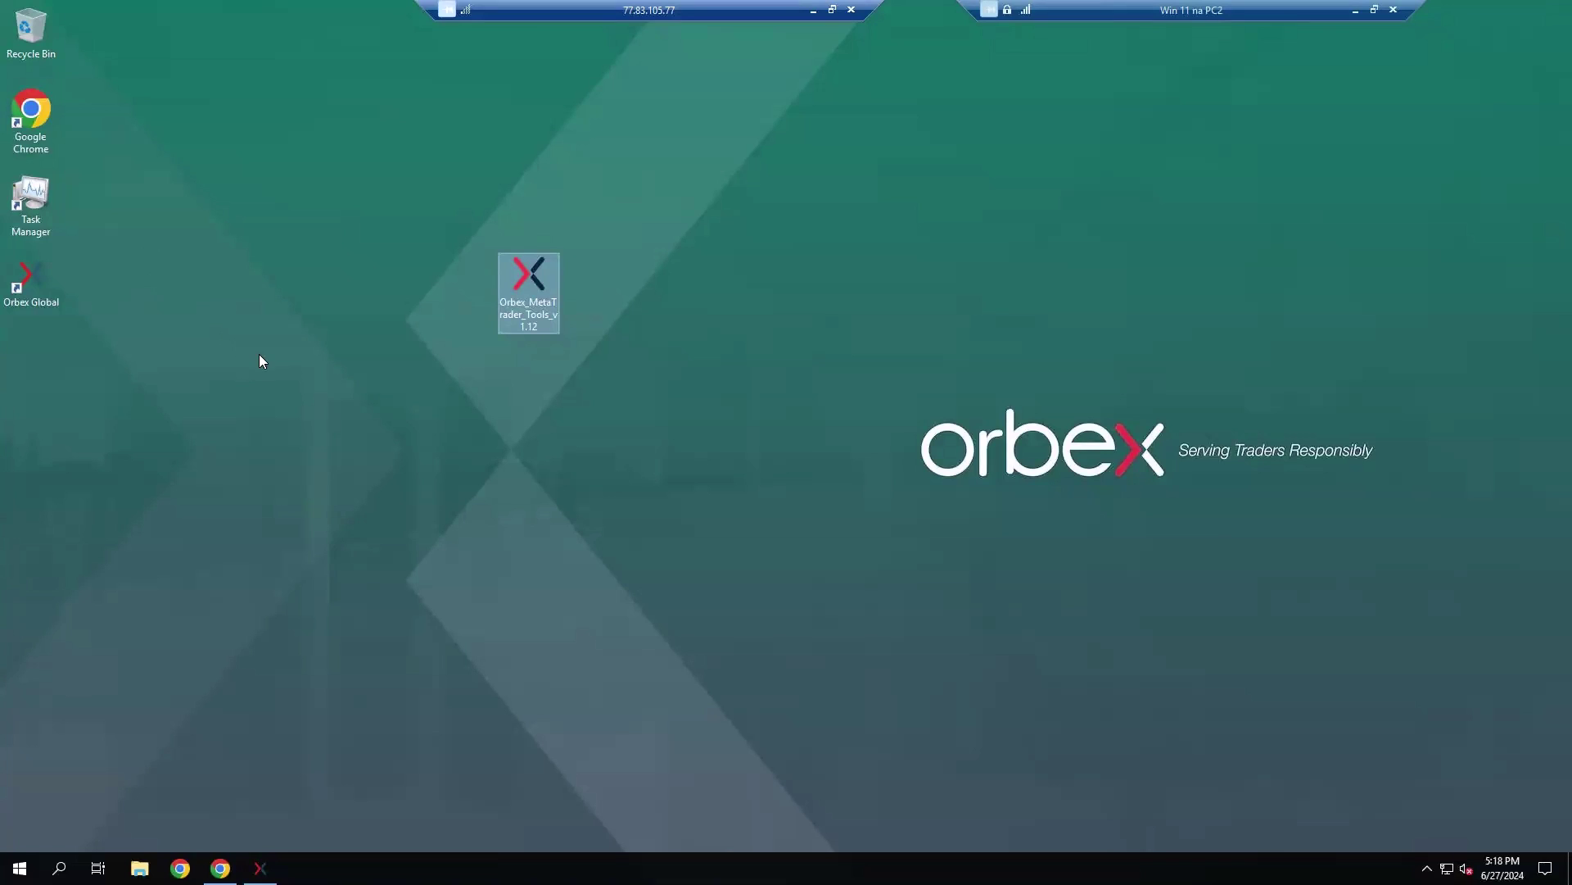
{"action": "left_click", "coordinate": [643, 276]}
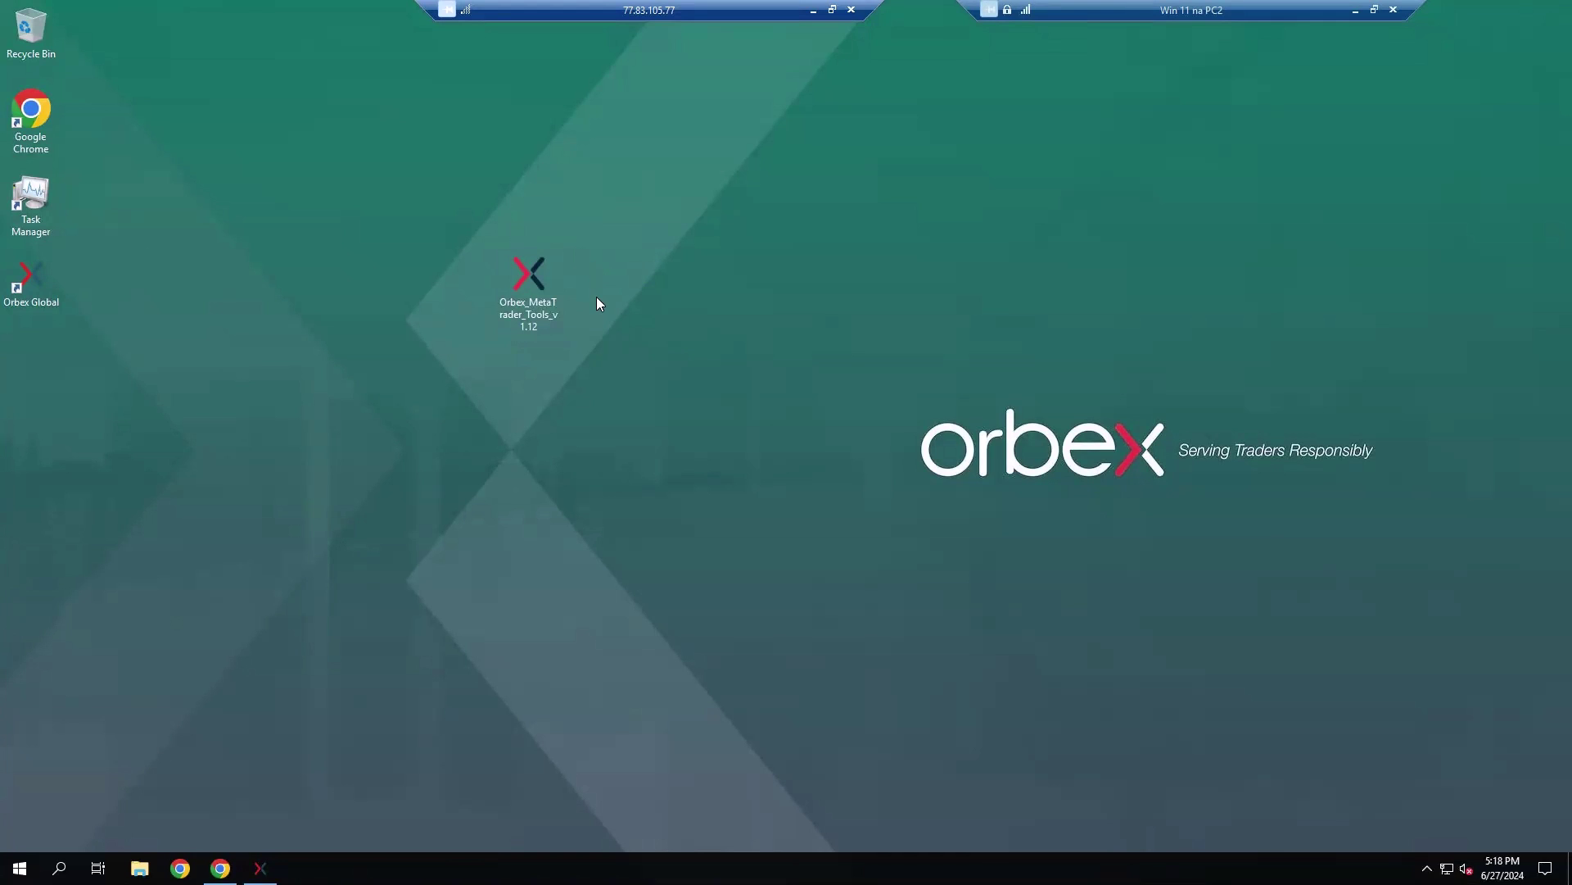
{"action": "left_click", "coordinate": [812, 10]}
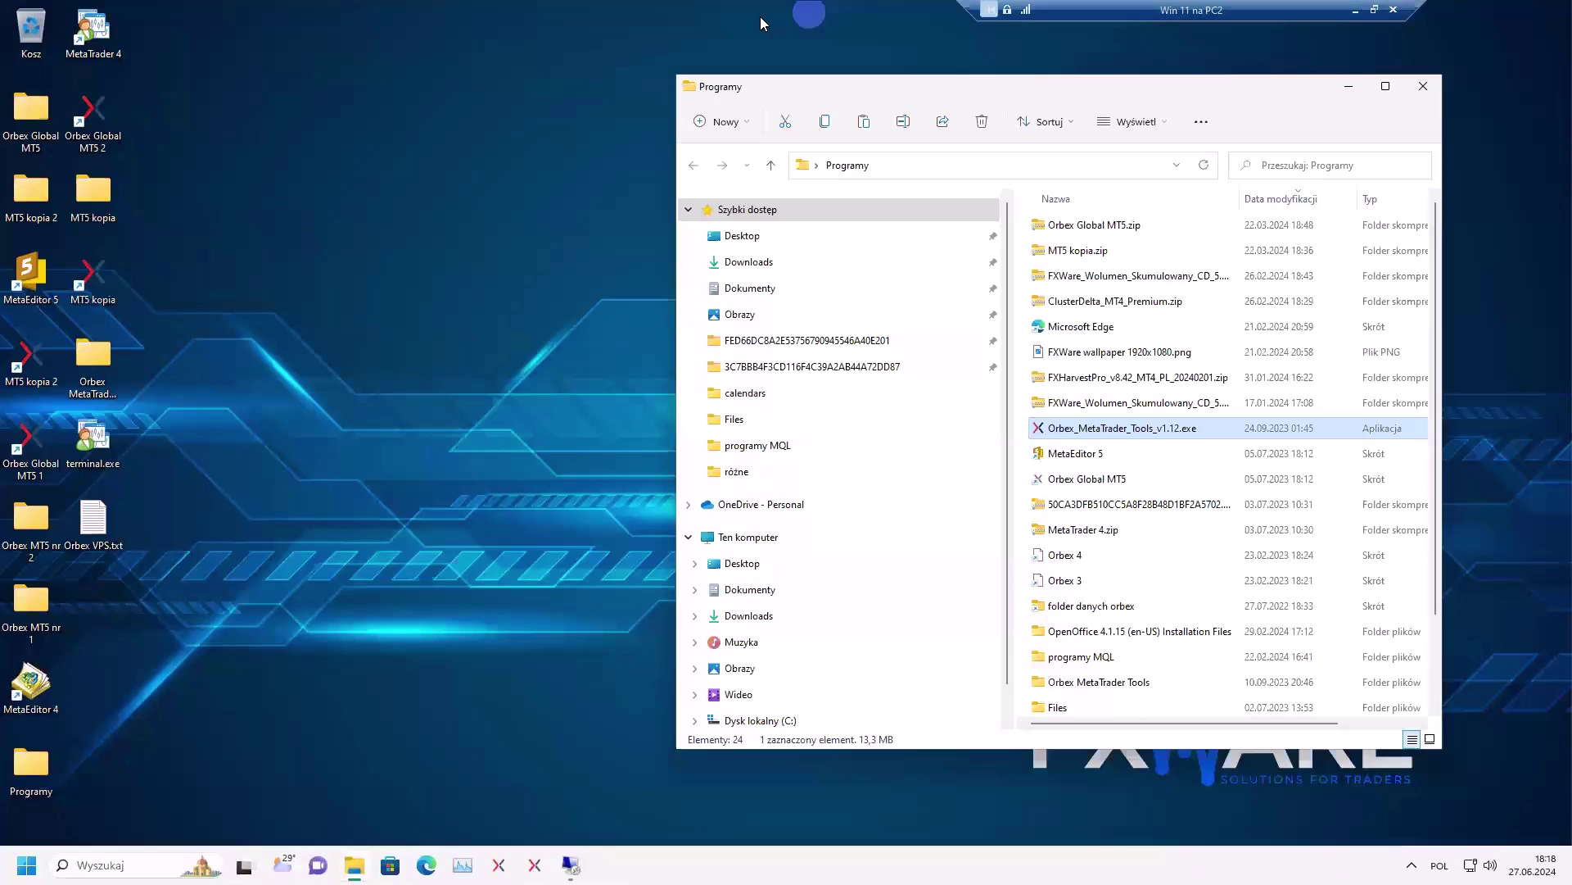
{"action": "left_click", "coordinate": [1422, 86]}
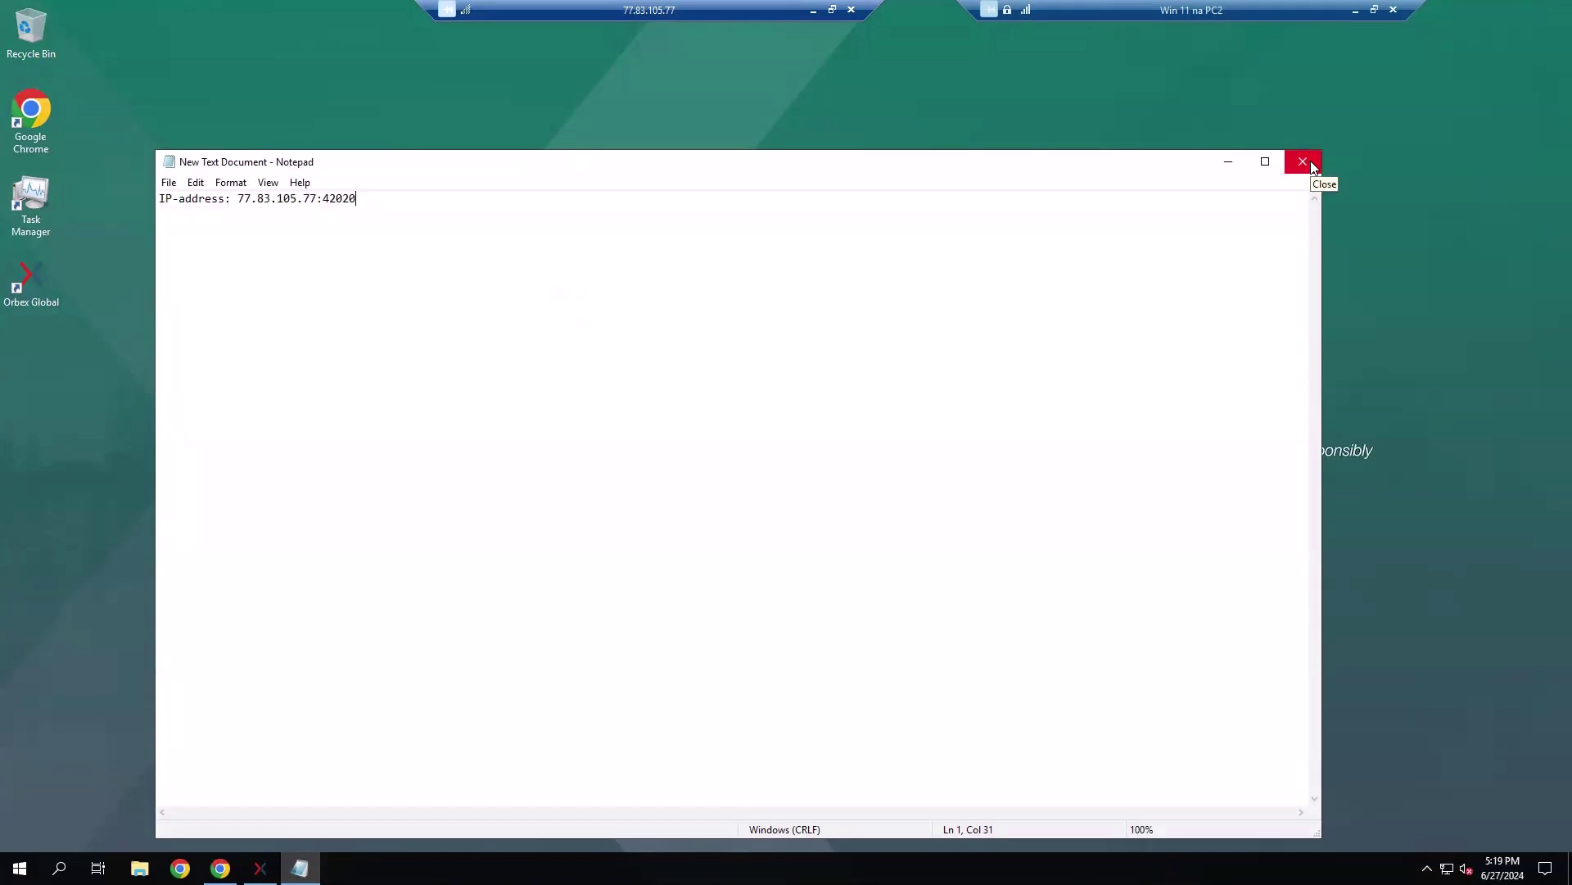
Close New Text Document without saving, and move it and the Orbex_MetaTrader_Tools_v1.12 file to the remote Recycle Bin.
{"action": "left_click", "coordinate": [1310, 162]}
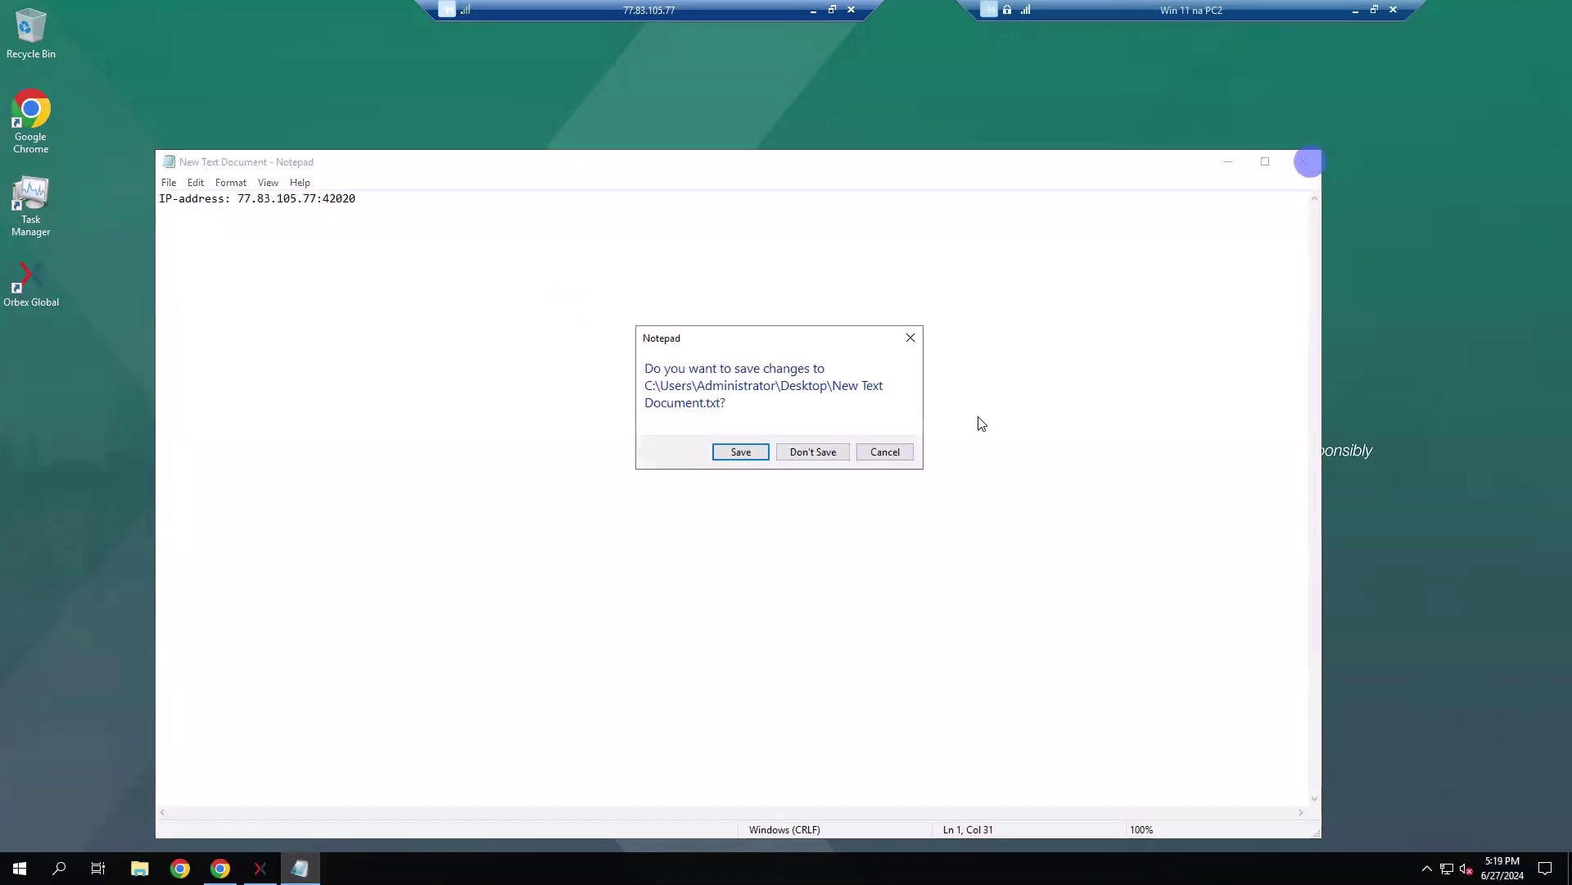
{"action": "left_click", "coordinate": [819, 454]}
{"action": "left_click_drag", "start_coordinate": [280, 288], "coordinate": [31, 33]}
{"action": "left_click_drag", "start_coordinate": [529, 278], "coordinate": [33, 31]}
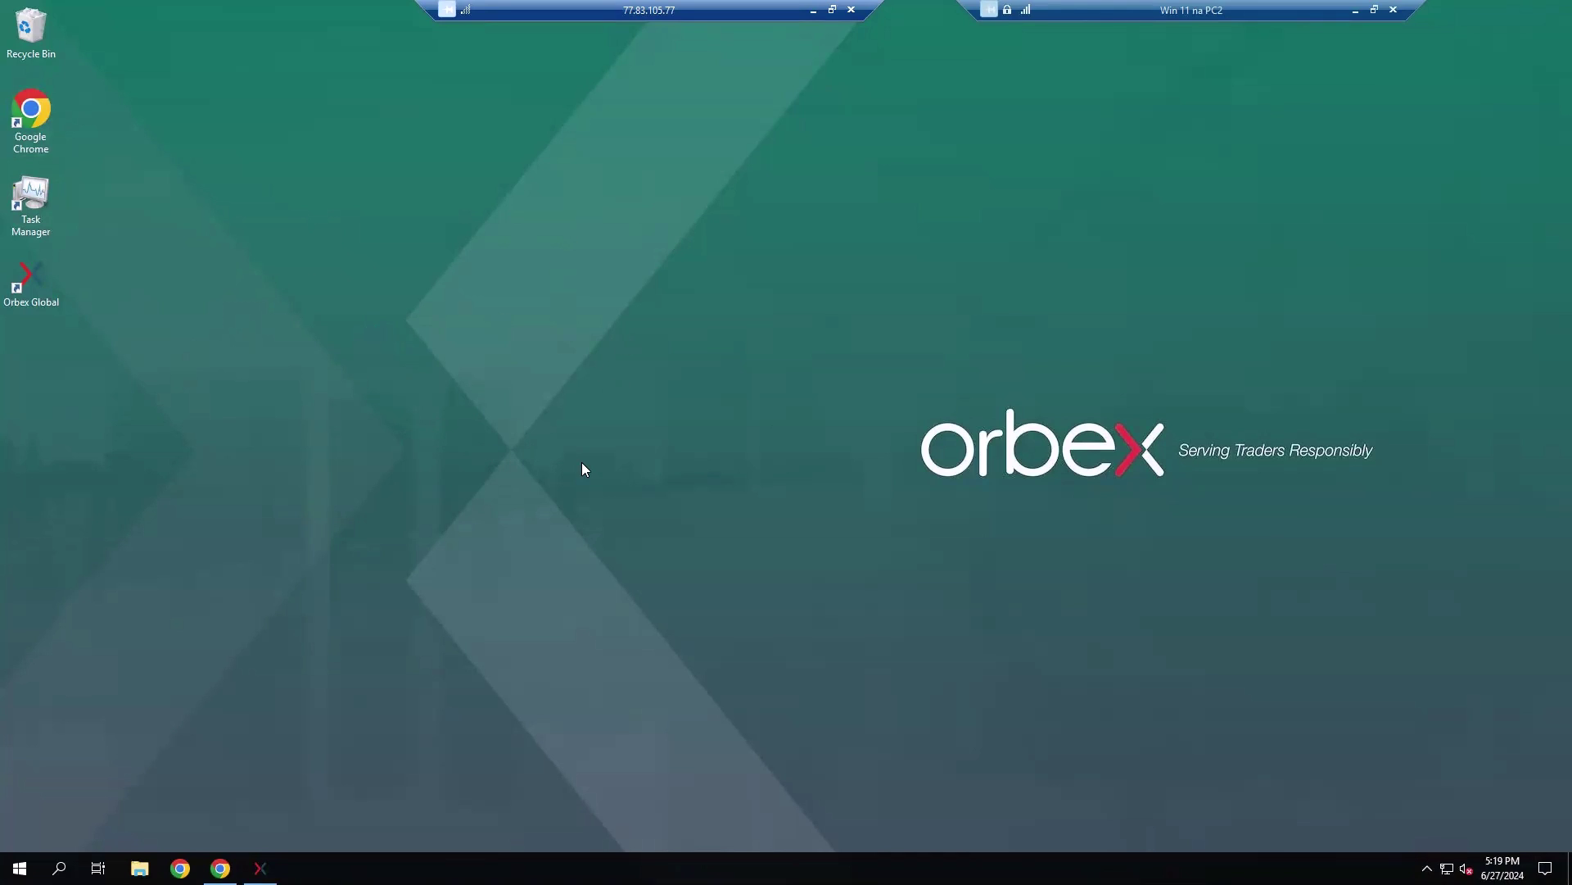
Switch to Chrome, download FiboManager_1.15_MT4_PL_20240426.zip from the Google Drive folder and open the earlier downloaded copy of the archive.
{"action": "key", "text": "alt+Tab"}
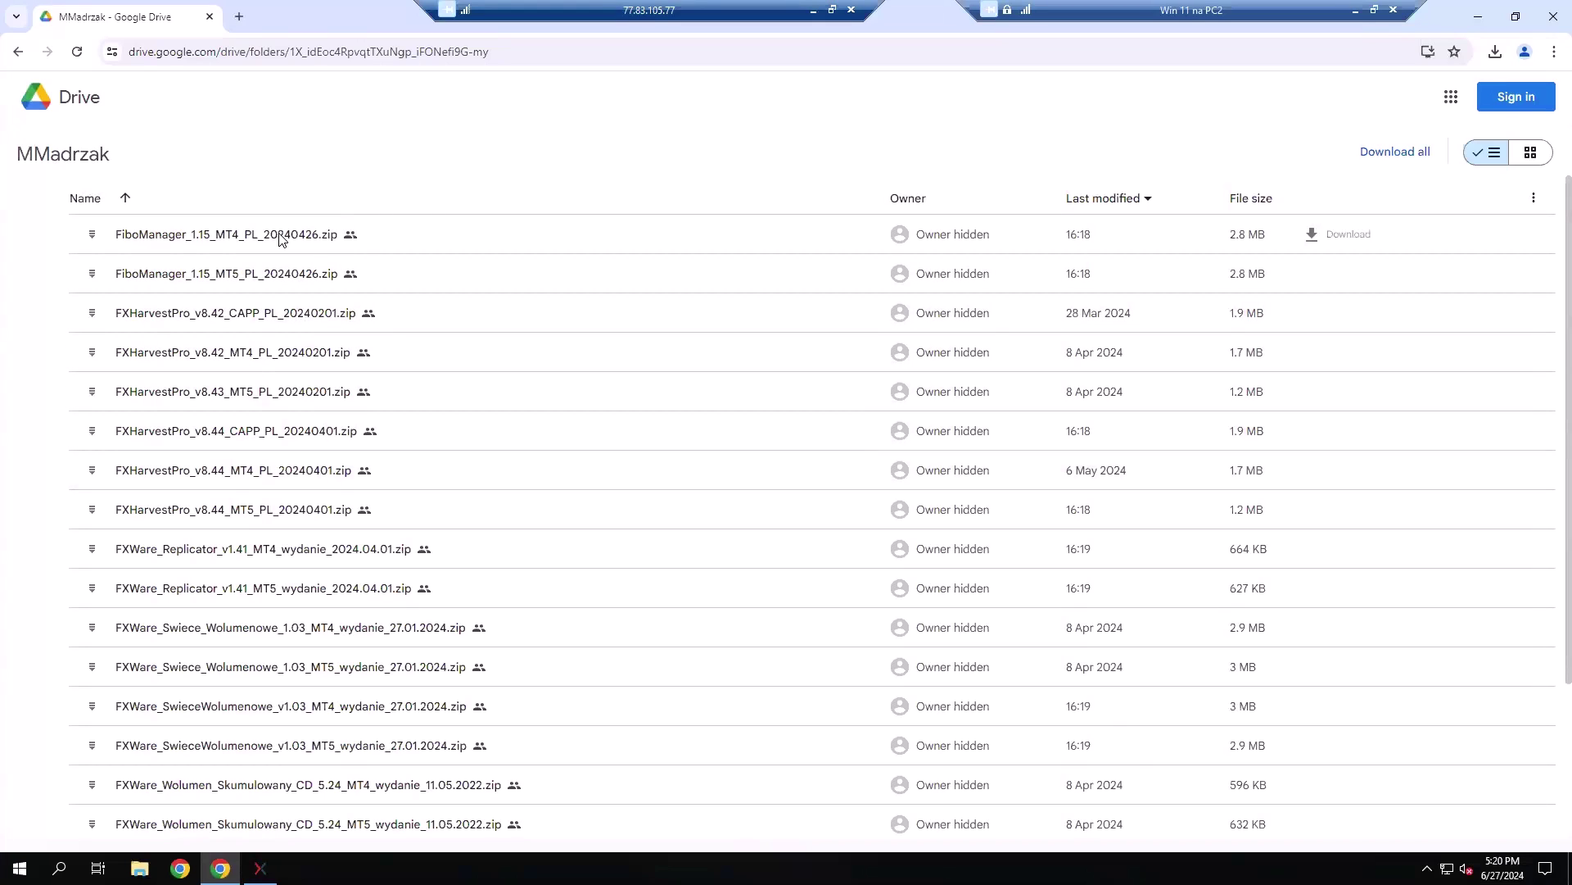
{"action": "left_click", "coordinate": [1343, 238]}
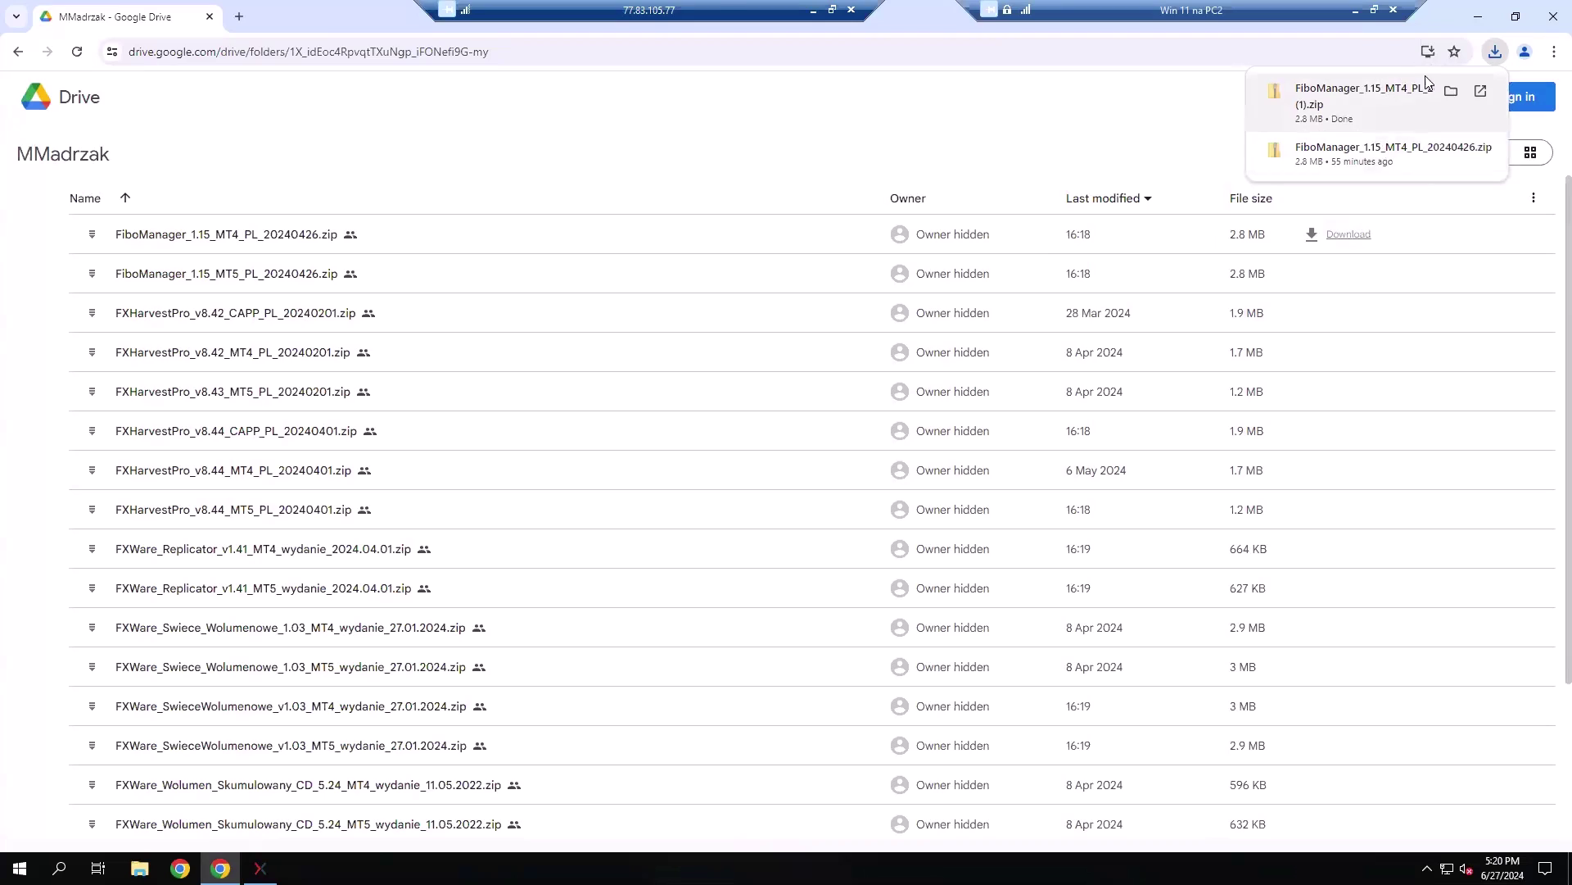
{"action": "left_click", "coordinate": [1392, 153]}
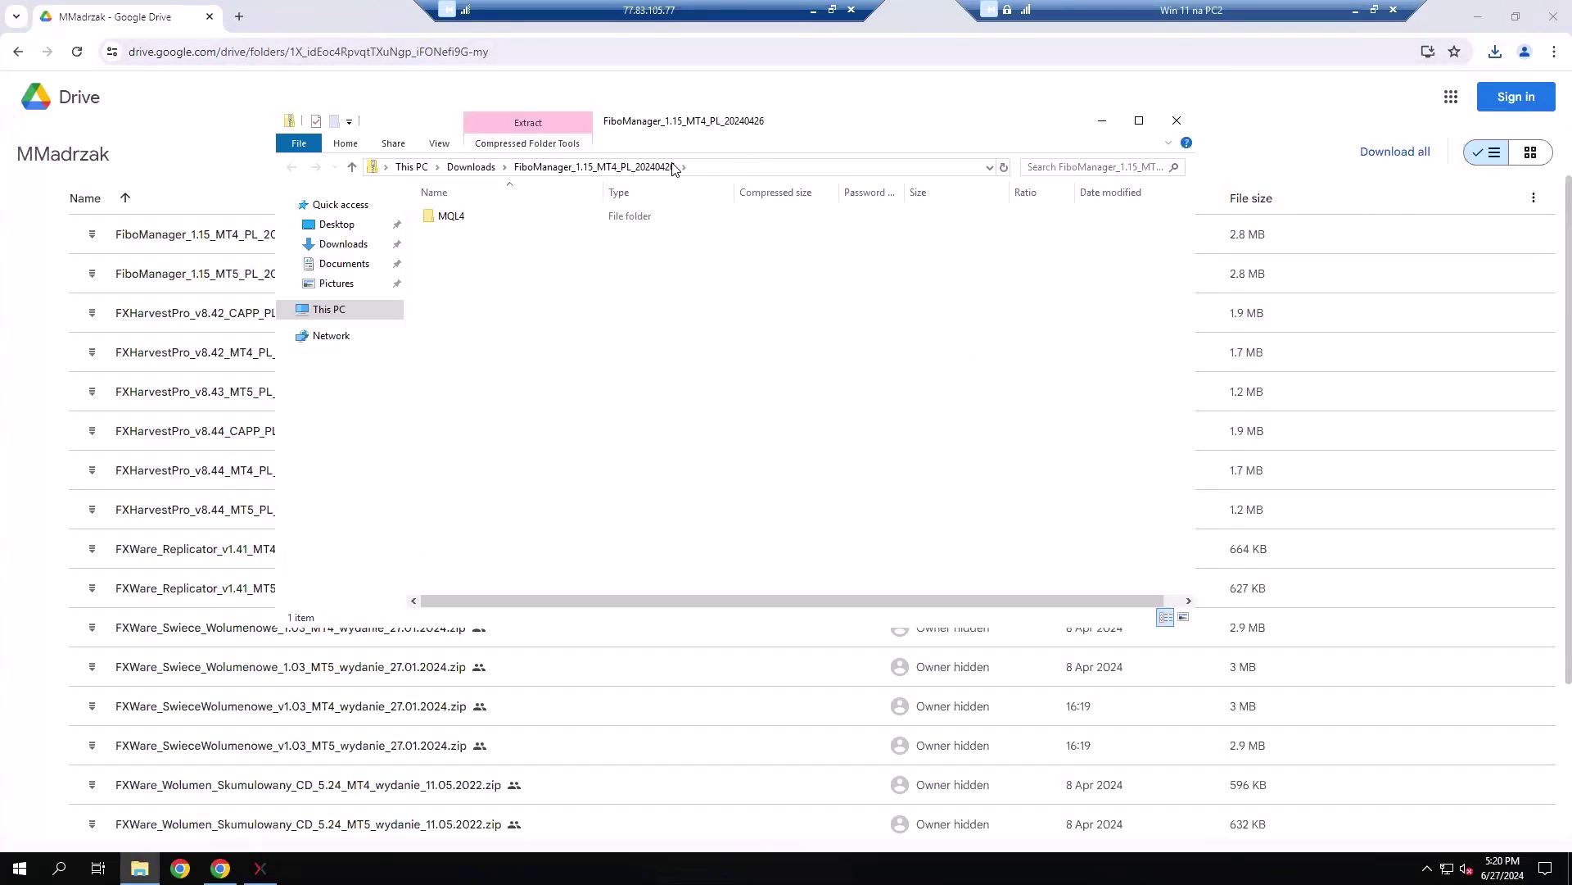
Minimise Chrome and copy the MQL4 folder from the FiboManager_1.15_MT4_PL_20240426 archive.
{"action": "left_click", "coordinate": [1478, 16]}
{"action": "left_click", "coordinate": [453, 224]}
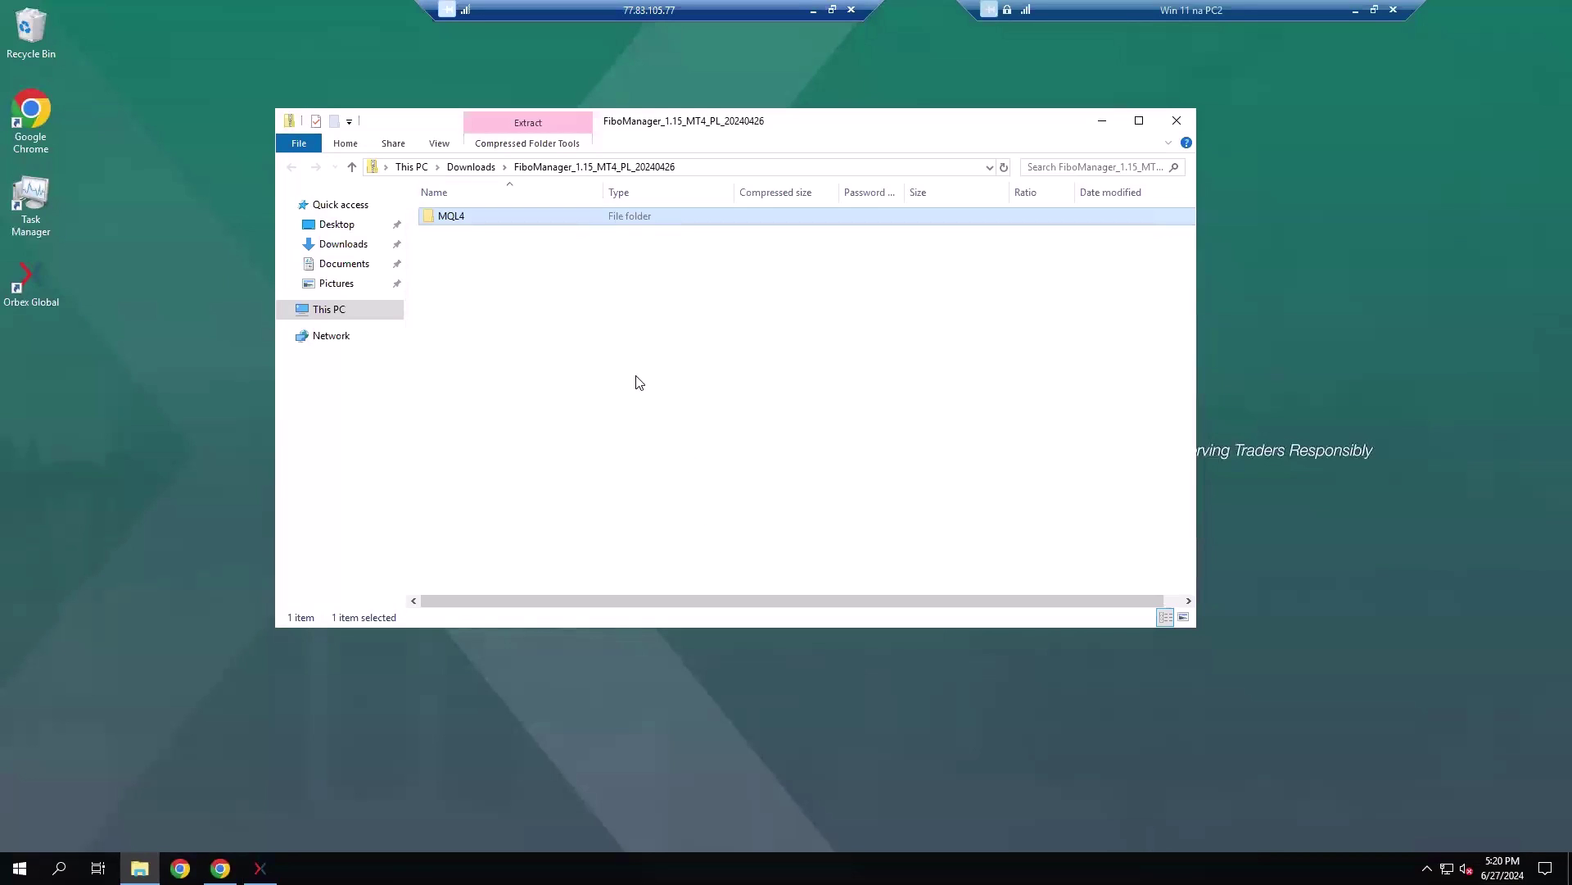
{"action": "right_click", "coordinate": [478, 216]}
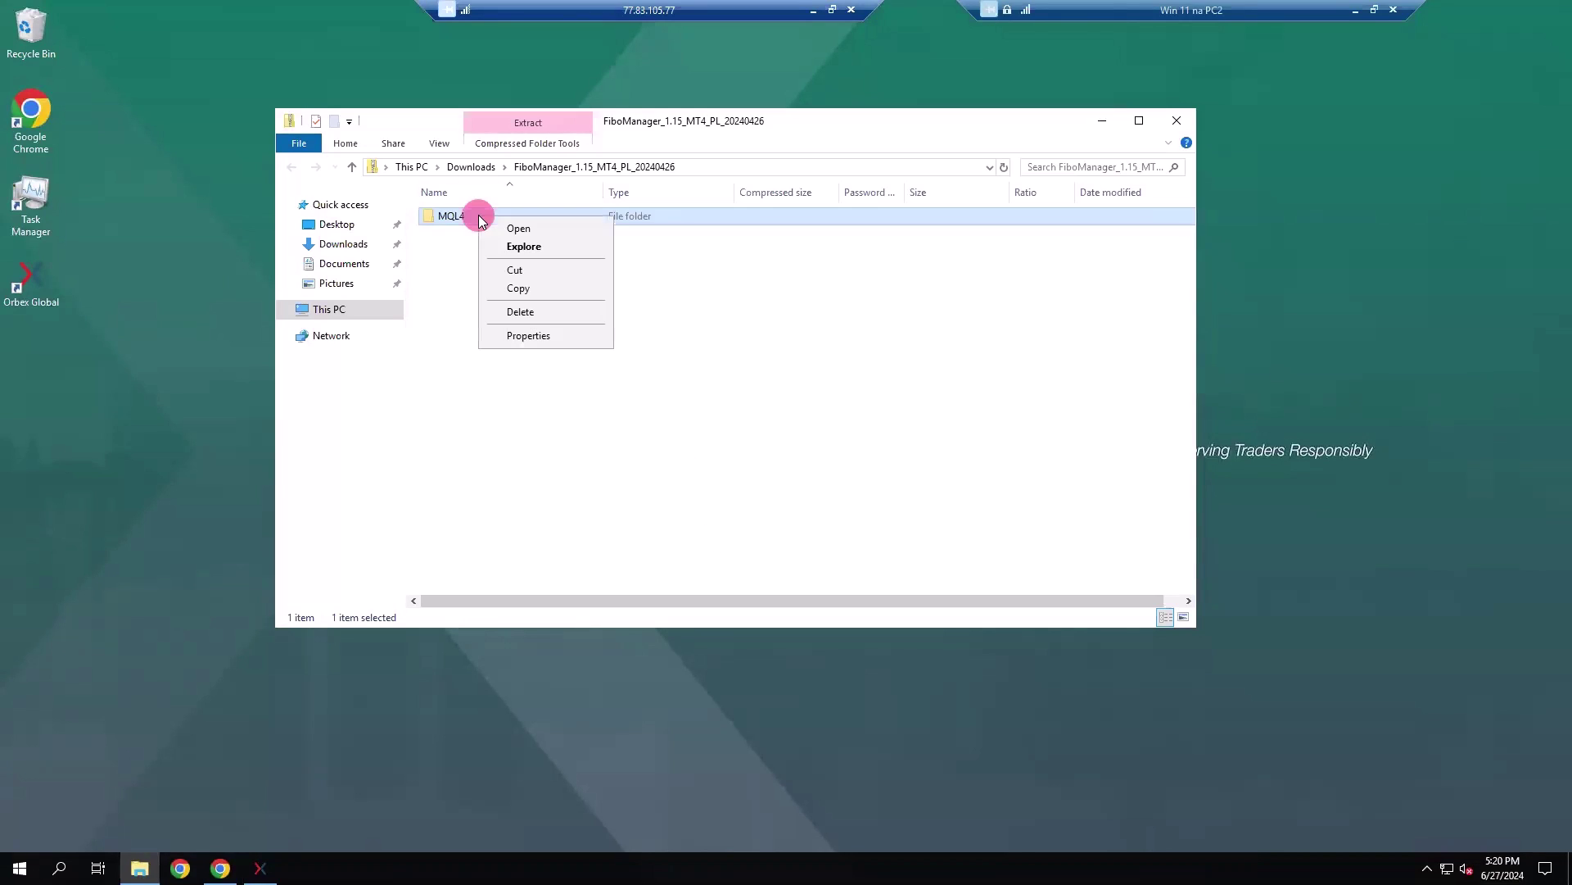
{"action": "left_click", "coordinate": [540, 291]}
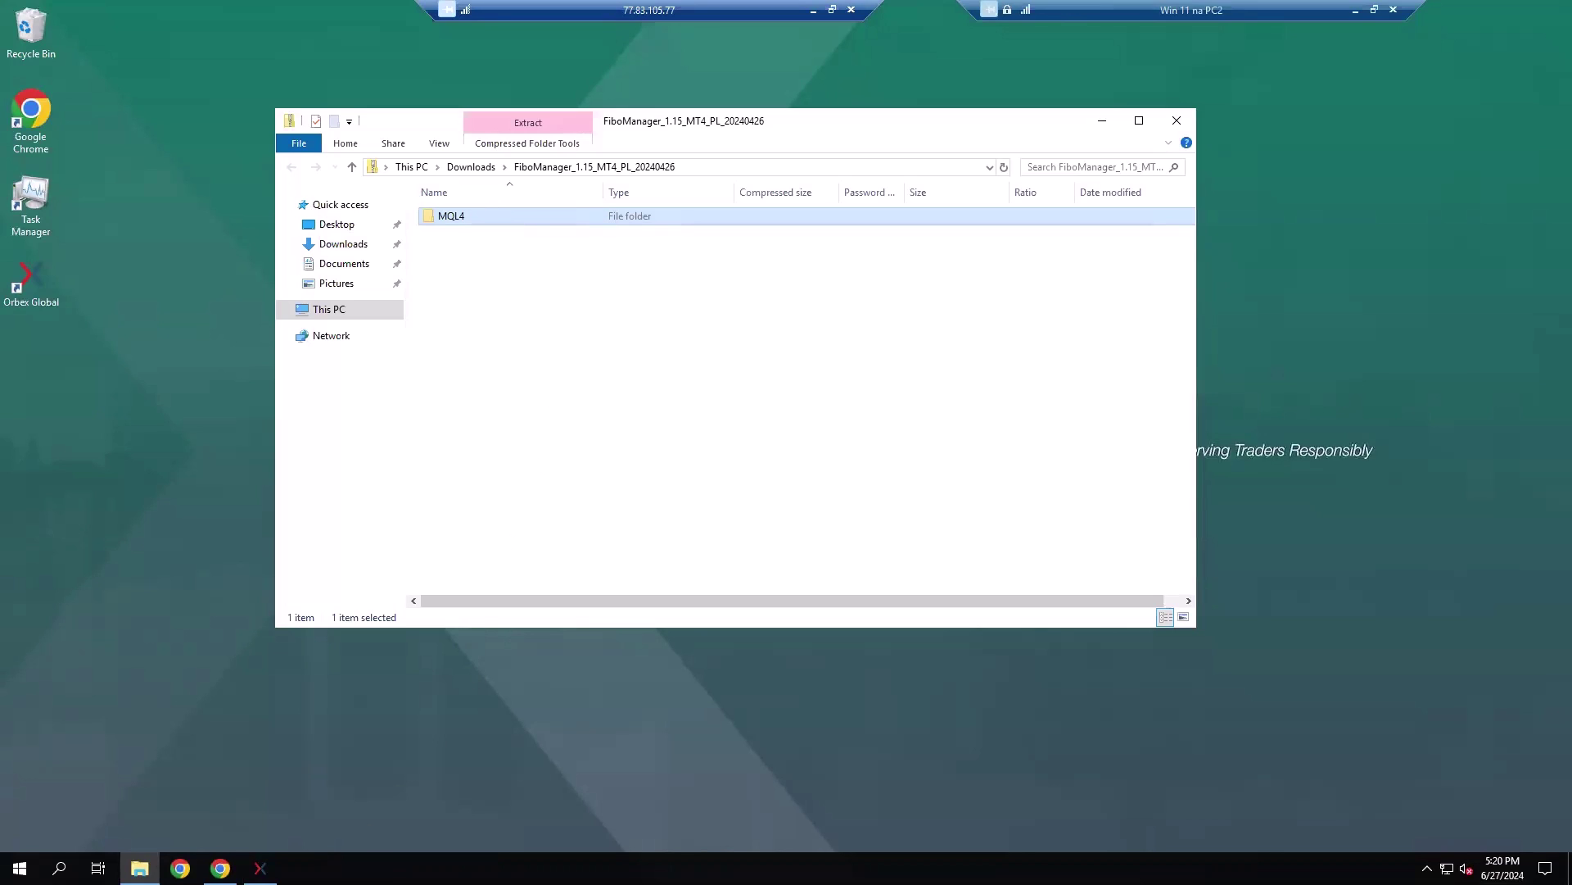
Switch to the remote Orbex Global platform, view its data folder containing the MQL4 folder, and close the folder.
{"action": "left_click", "coordinate": [260, 867]}
{"action": "left_click", "coordinate": [13, 27]}
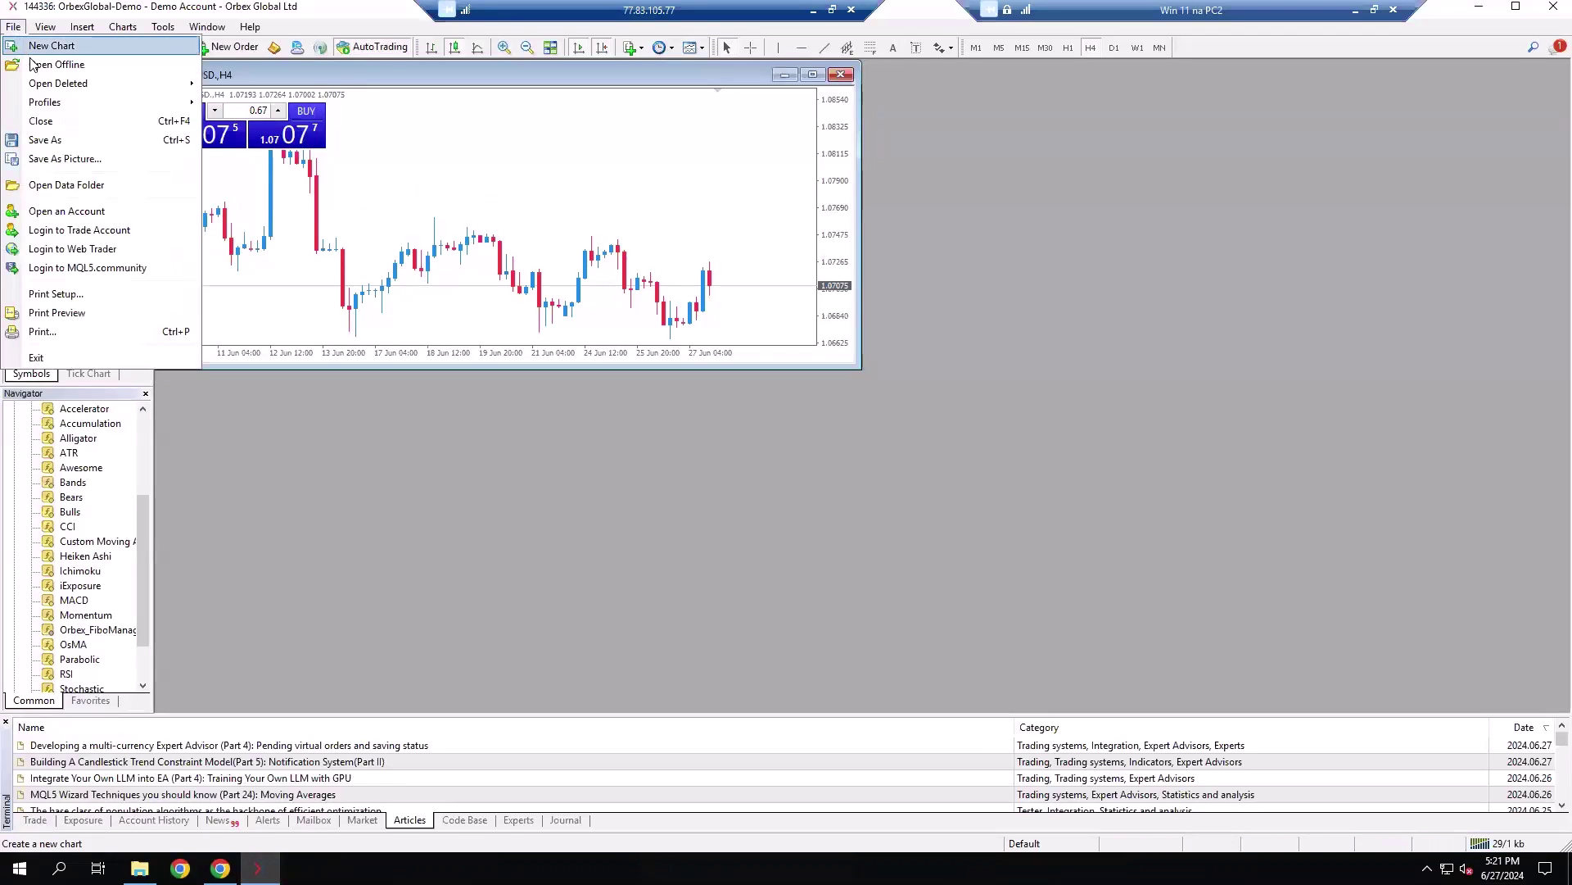
{"action": "left_click", "coordinate": [76, 185]}
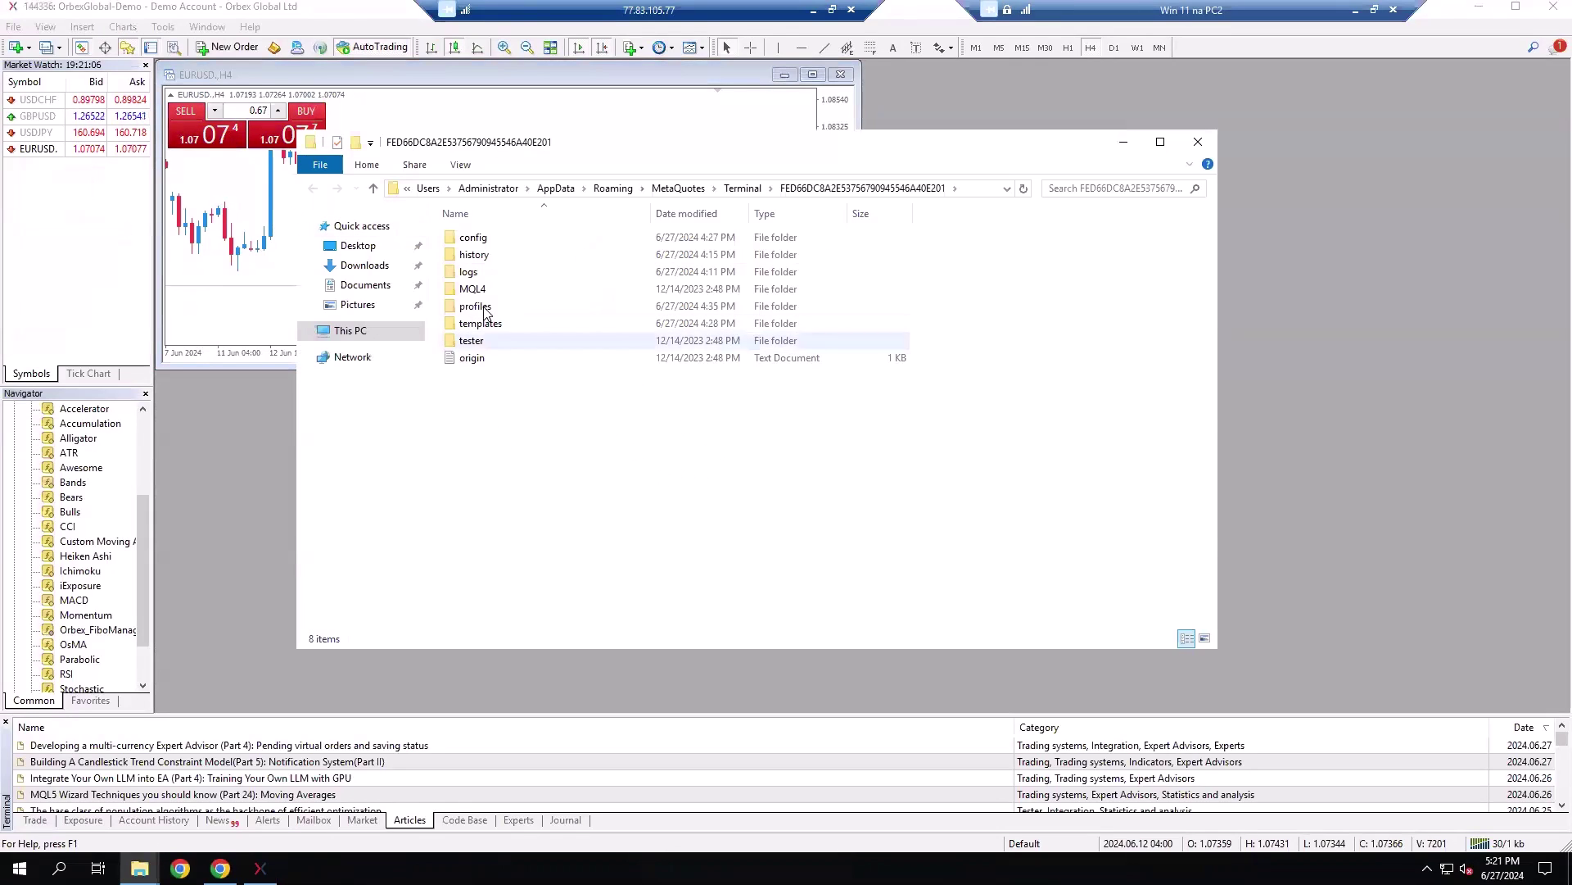
{"action": "right_click", "coordinate": [580, 435]}
{"action": "key", "text": "Escape"}
{"action": "left_click", "coordinate": [1198, 141]}
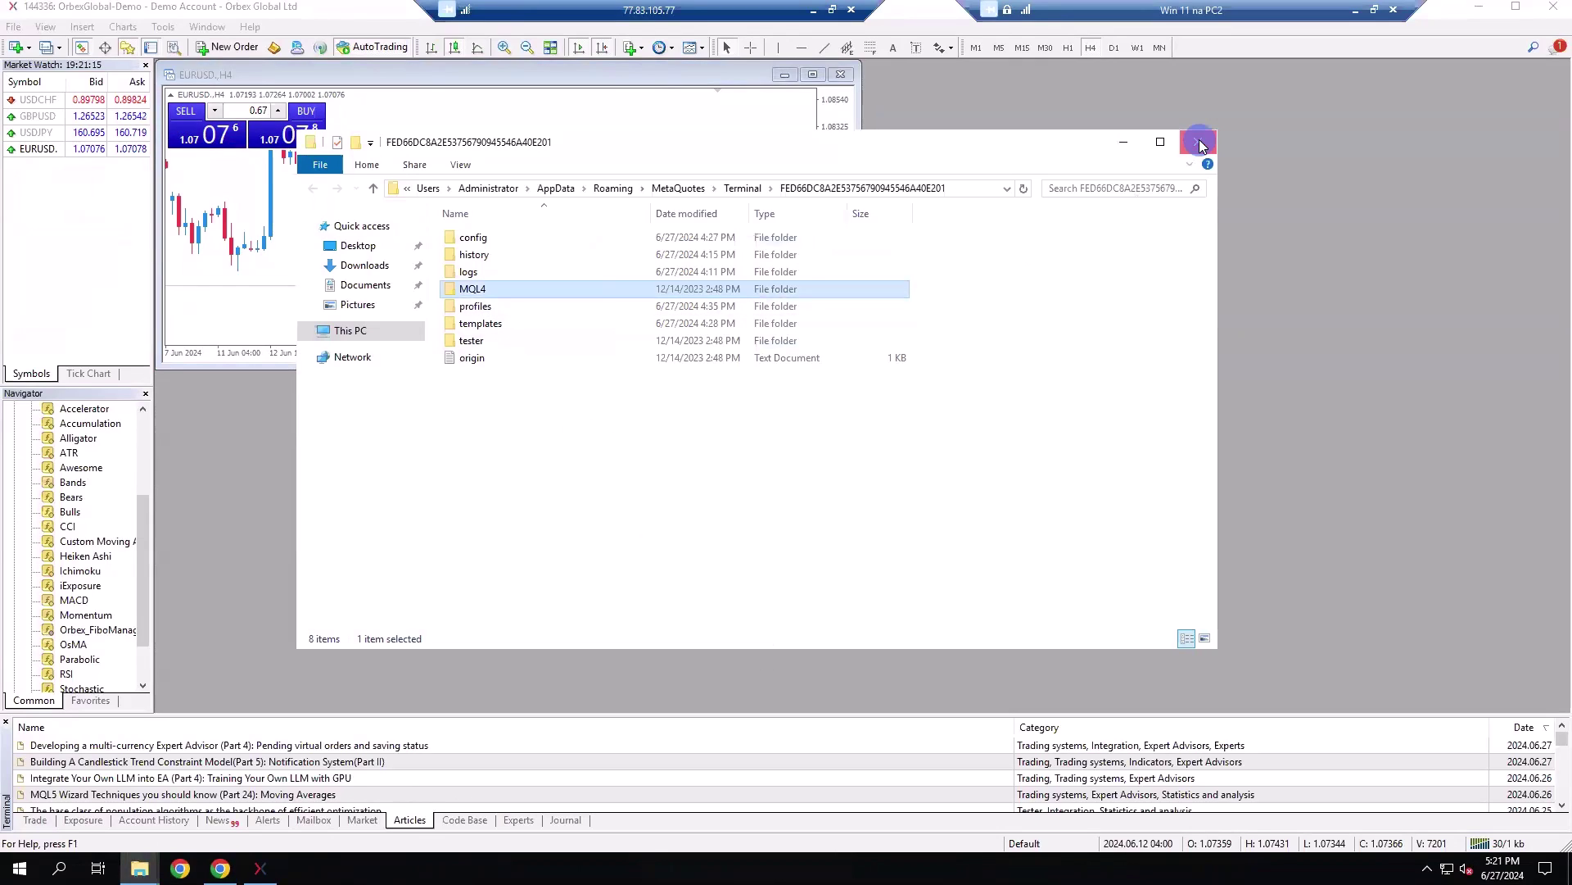
Refresh the platform's indicator list and attach the Orbex_FiboManager indicator to the EURUSD H4 chart.
{"action": "left_click", "coordinate": [64, 473]}
{"action": "right_click", "coordinate": [64, 473]}
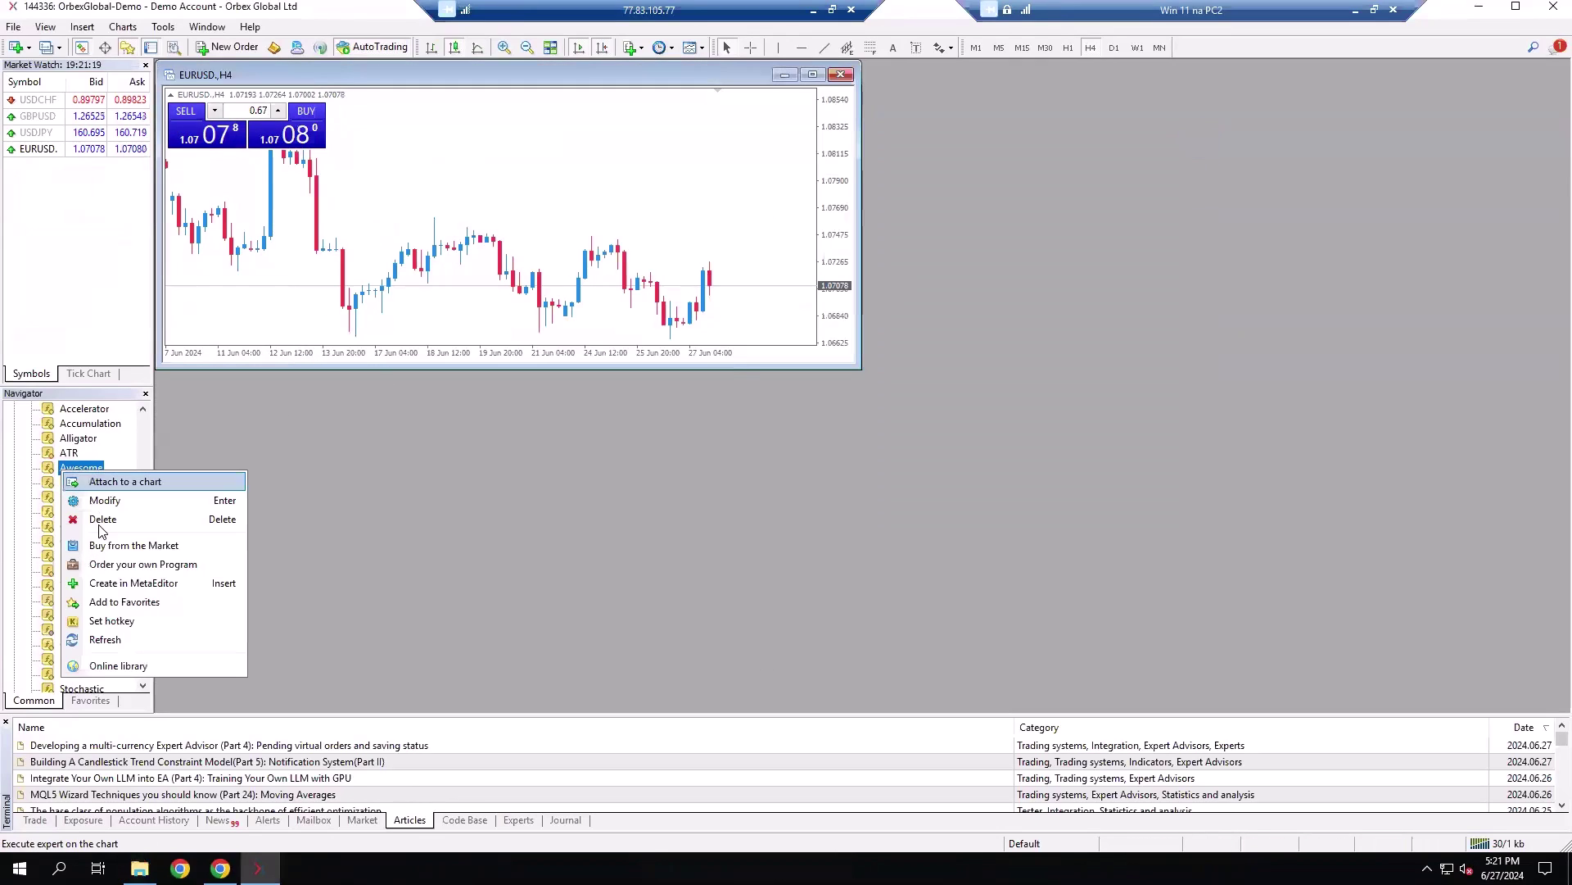
{"action": "left_click", "coordinate": [106, 638]}
{"action": "left_click_drag", "start_coordinate": [142, 494], "coordinate": [145, 610]}
{"action": "double_click", "coordinate": [97, 570]}
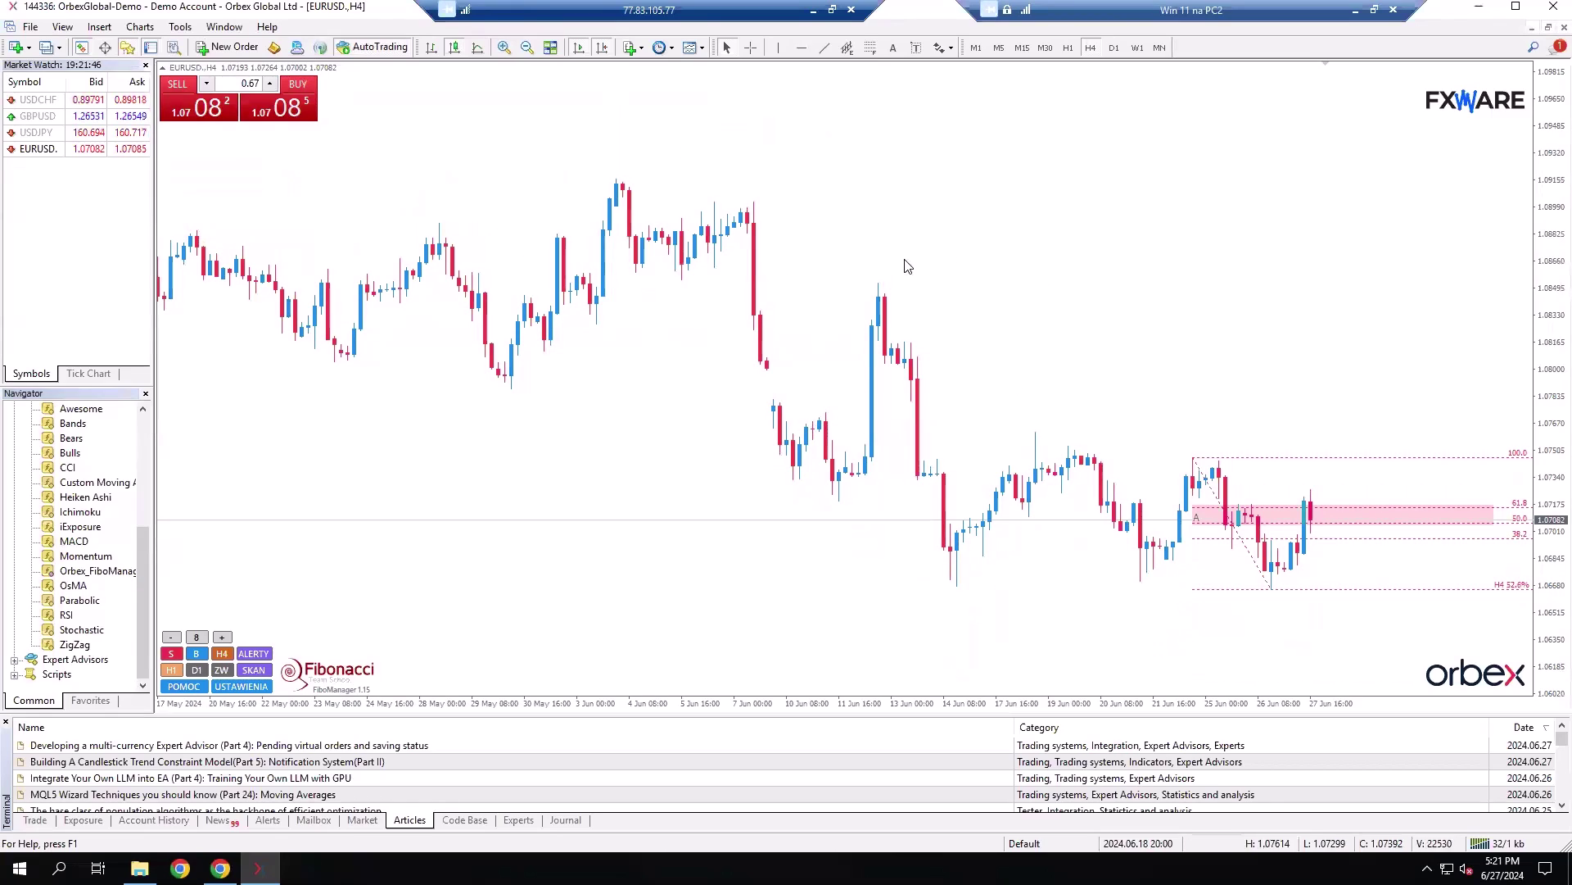
Minimise the remote session to show the local desktop, and restore the session.
{"action": "left_click", "coordinate": [809, 13]}
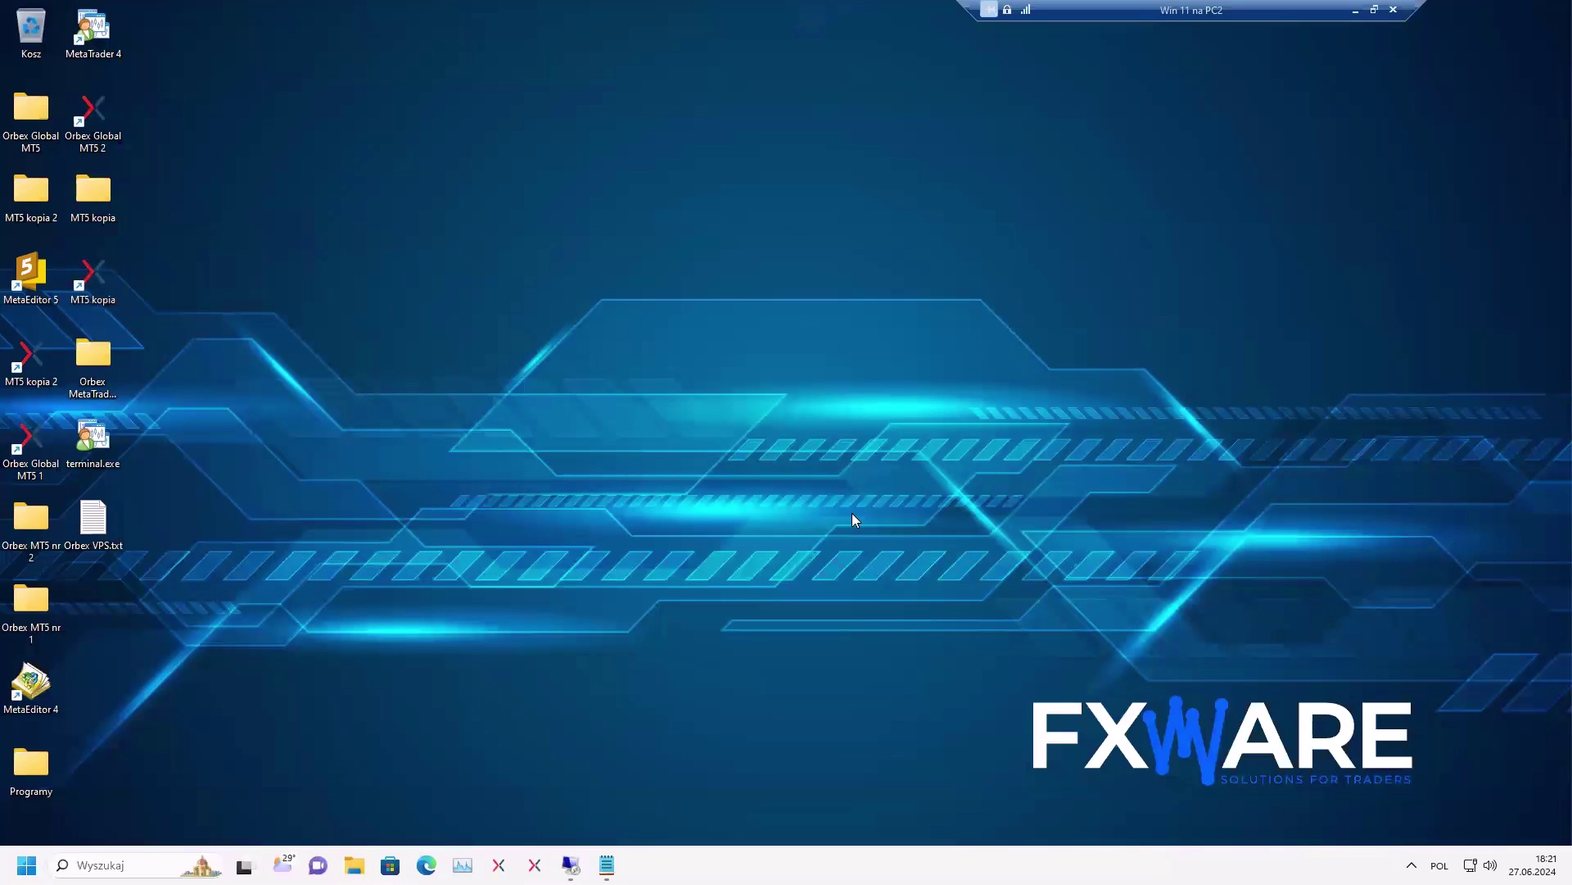
{"action": "mouse_move", "coordinate": [571, 864]}
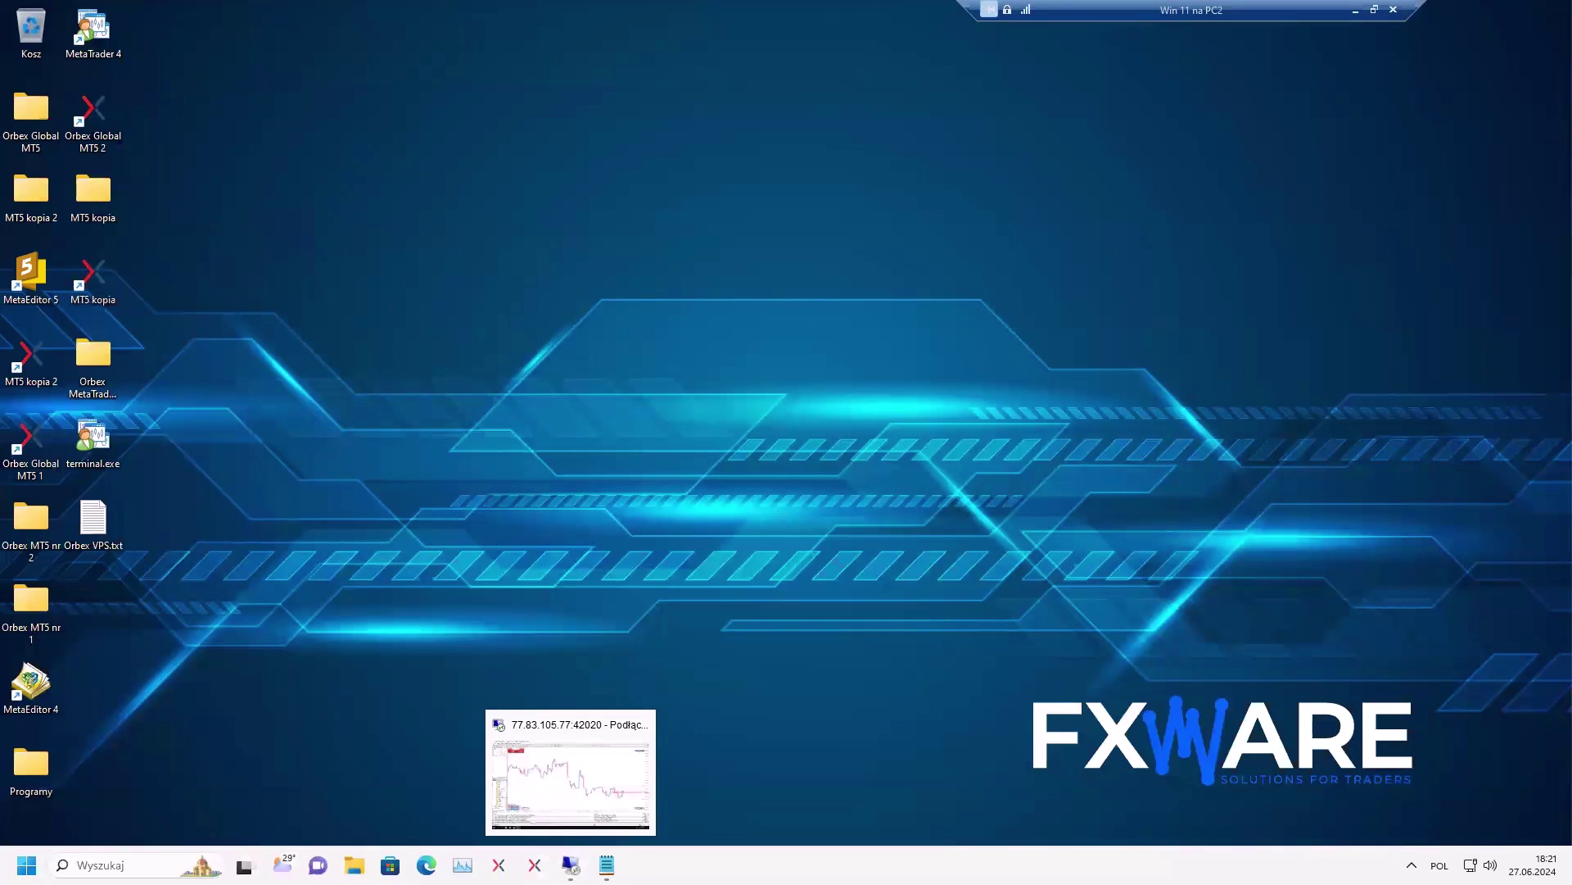
{"action": "left_click", "coordinate": [570, 770]}
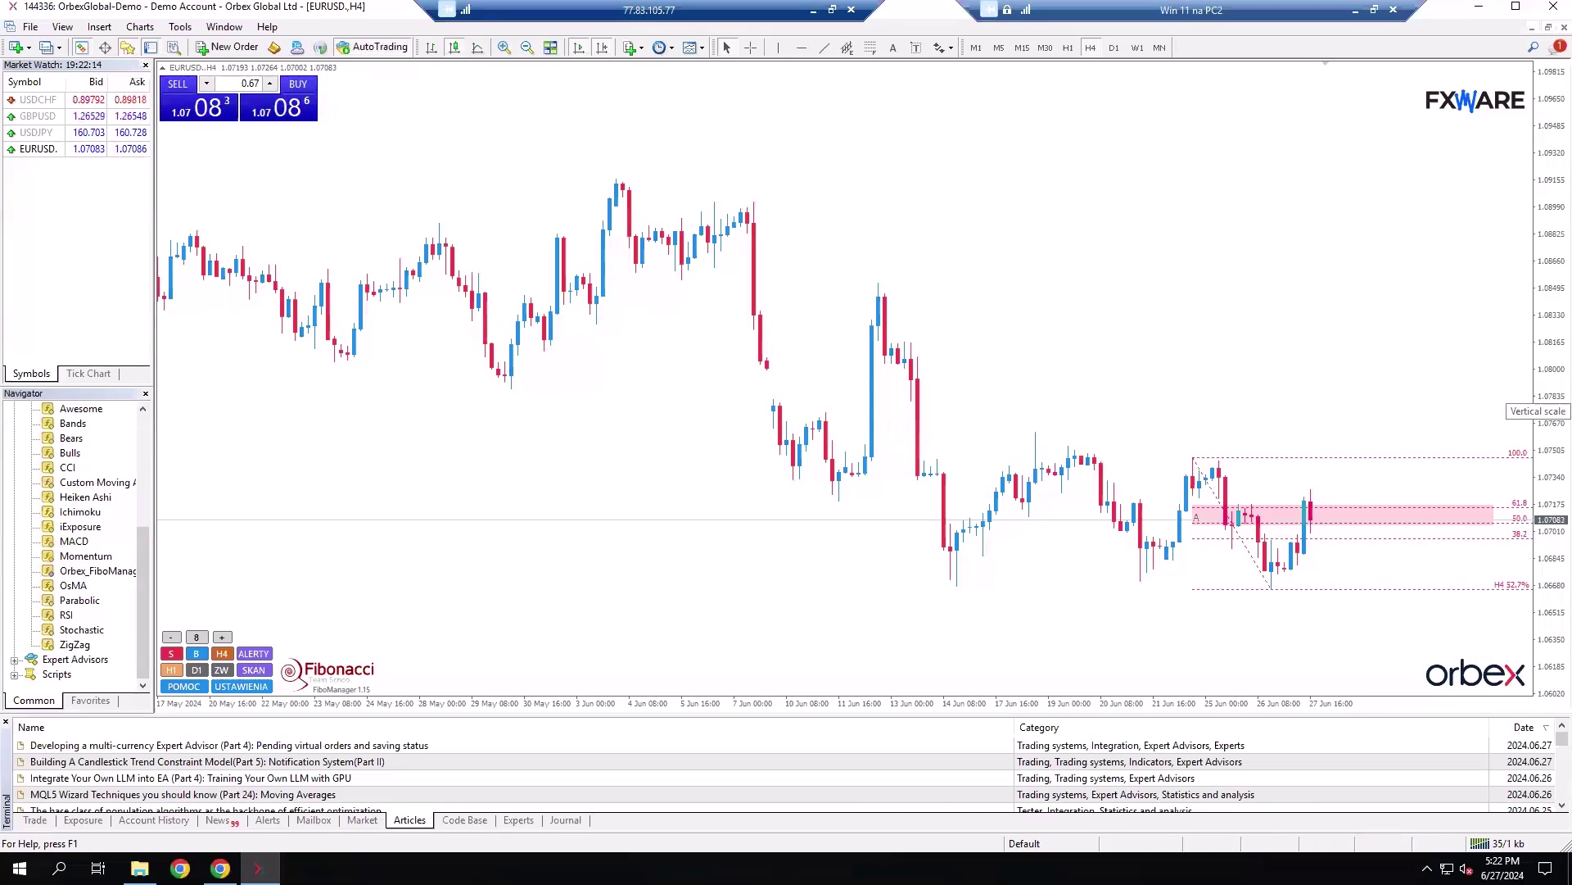
Close the open EURUSD position with FX Harvest PRO in the local Orbex Global terminal.
{"action": "left_click", "coordinate": [1197, 237]}
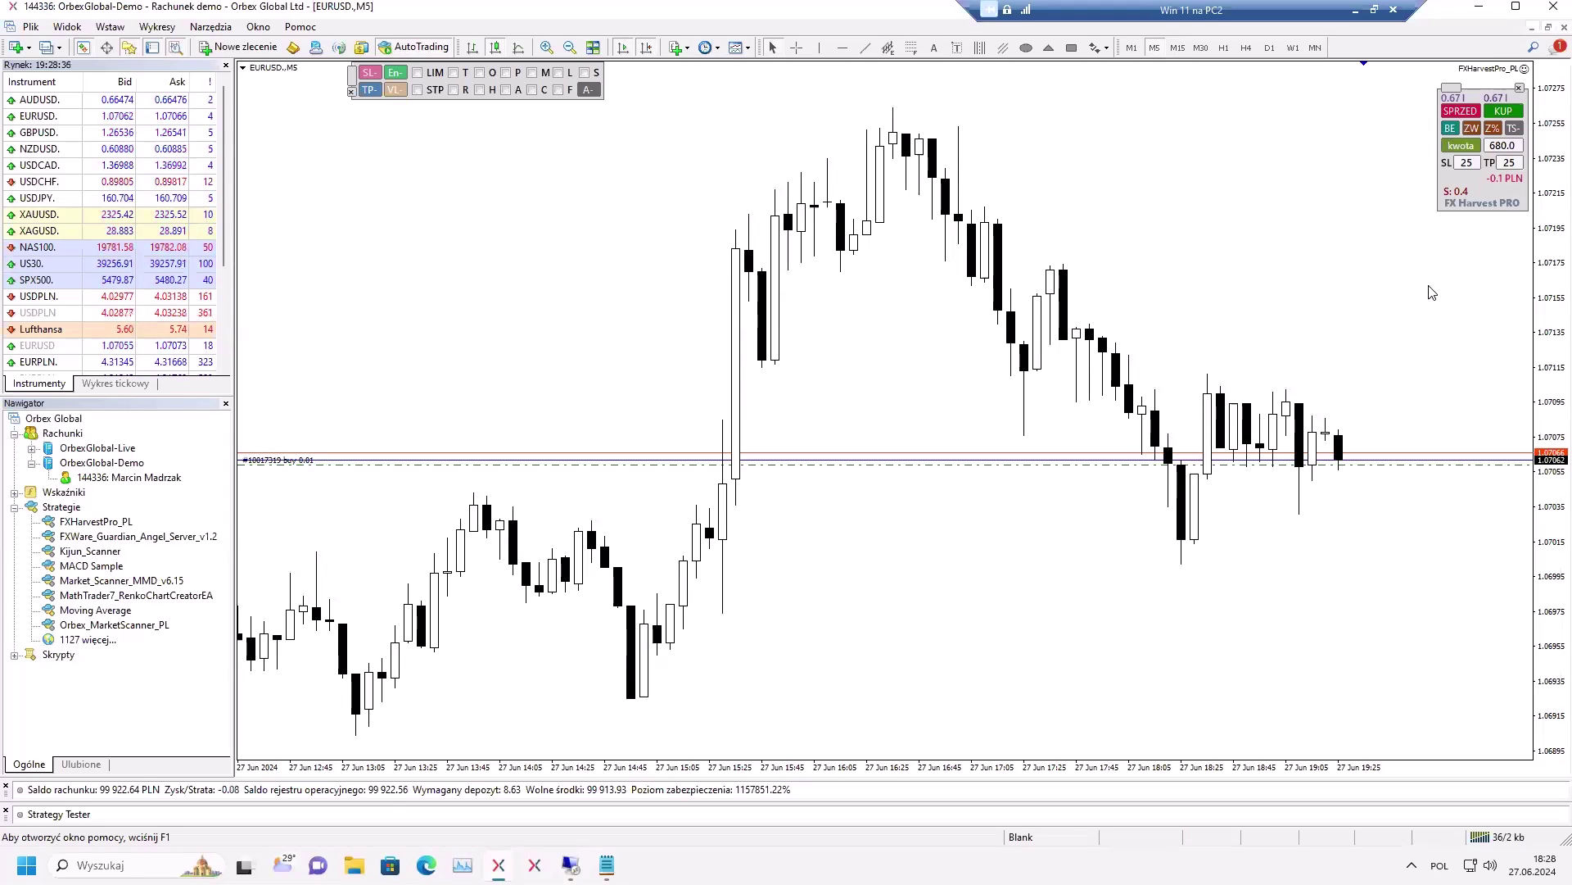
{"action": "left_click", "coordinate": [1472, 131]}
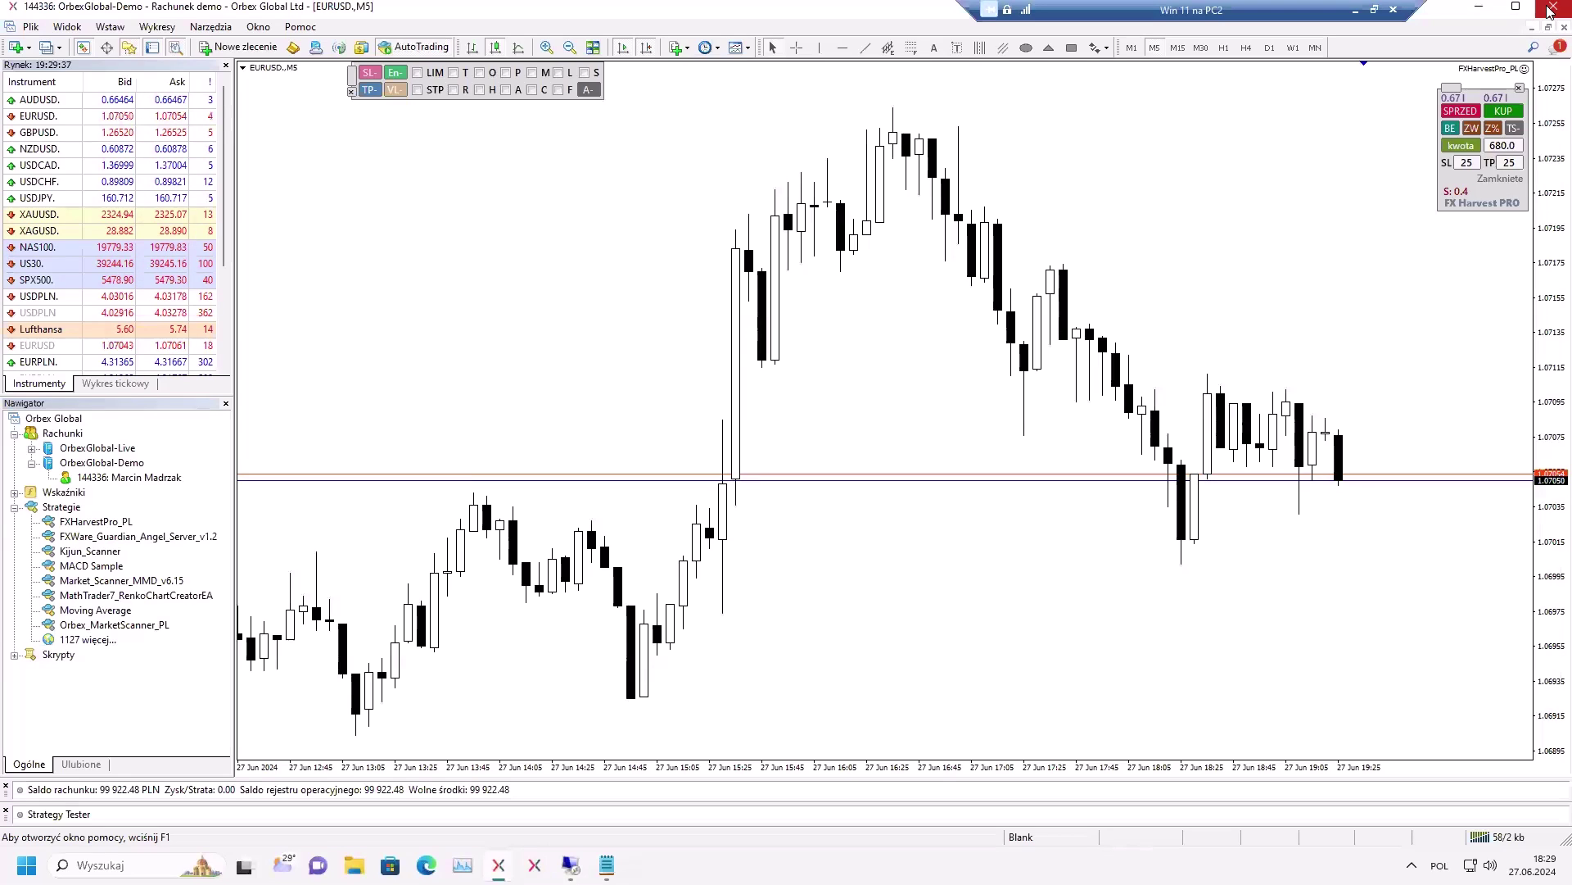
Open the data folder of the local Orbex Global terminal and move its window aside.
{"action": "left_click", "coordinate": [93, 8]}
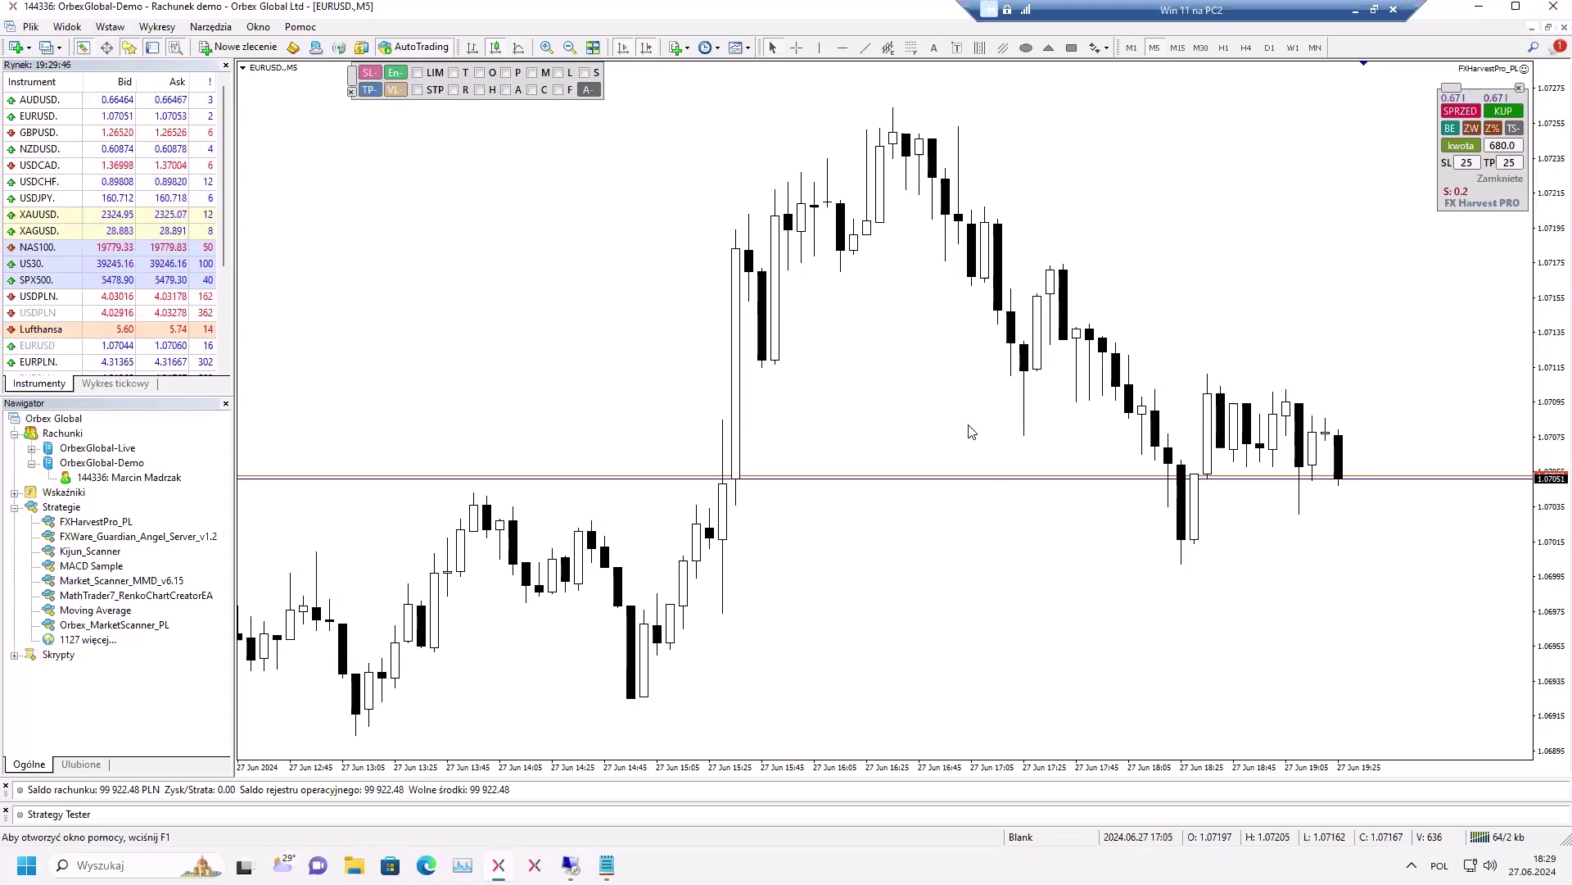
{"action": "left_click", "coordinate": [30, 26]}
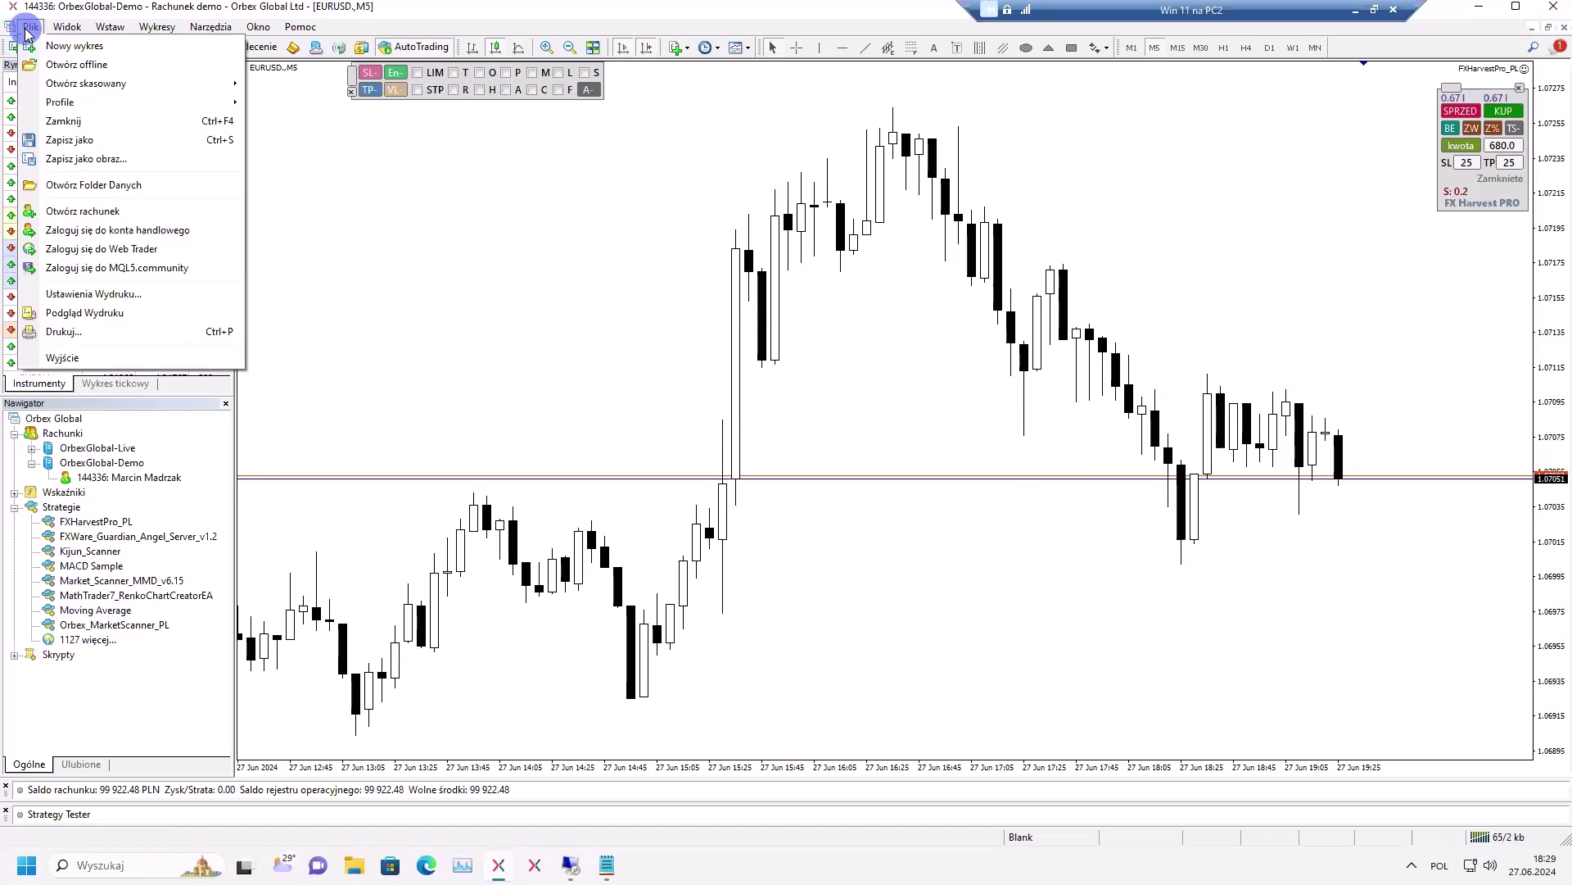
{"action": "left_click", "coordinate": [97, 185]}
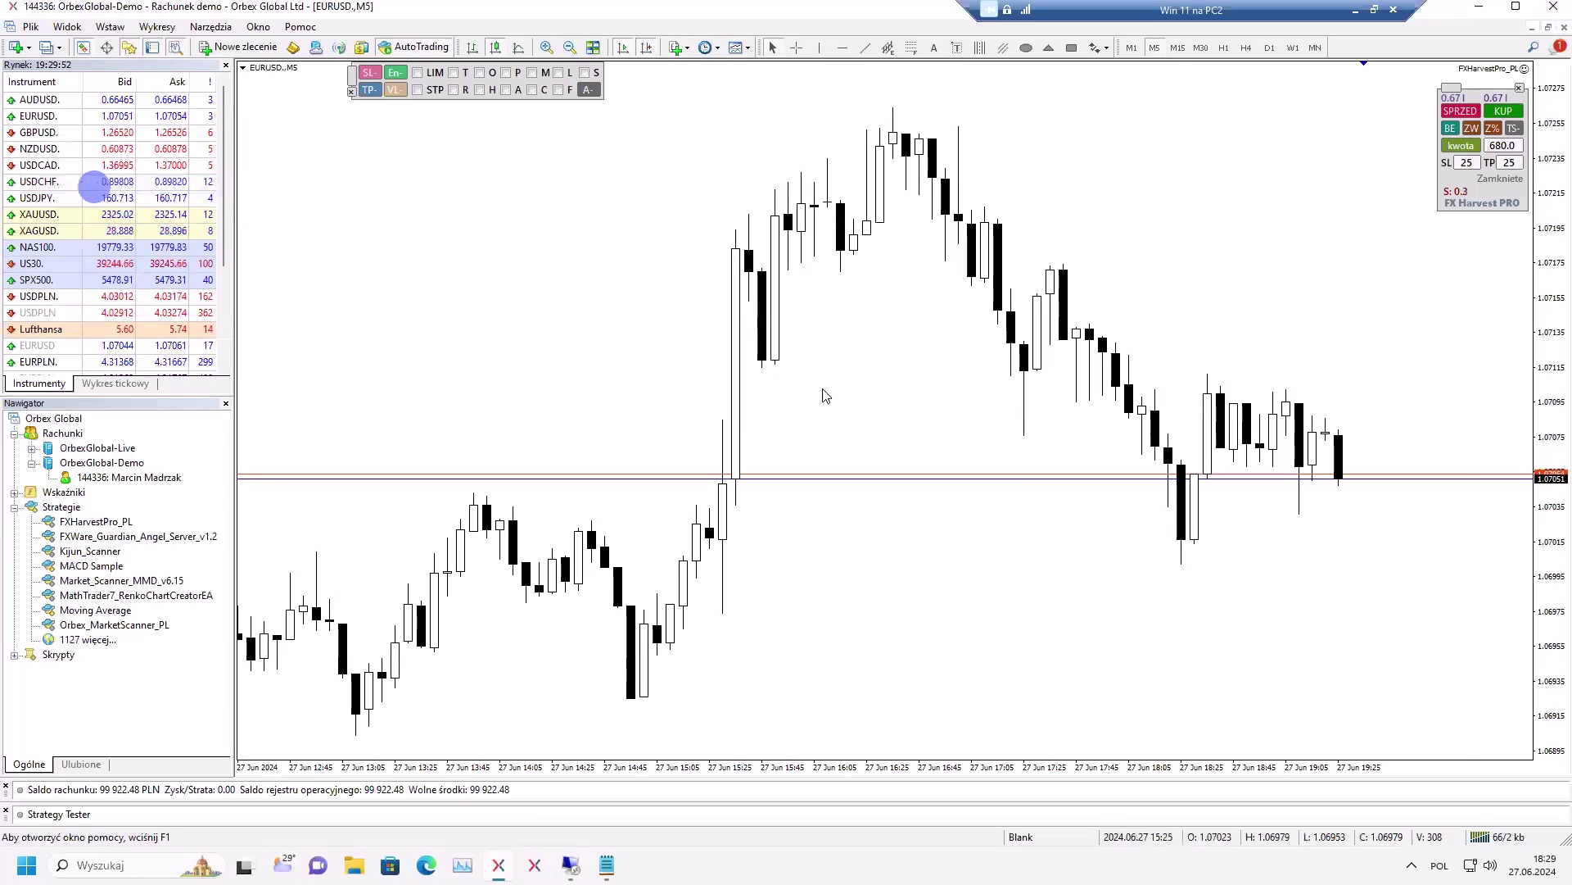
{"action": "left_click_drag", "start_coordinate": [1196, 93], "coordinate": [1051, 112]}
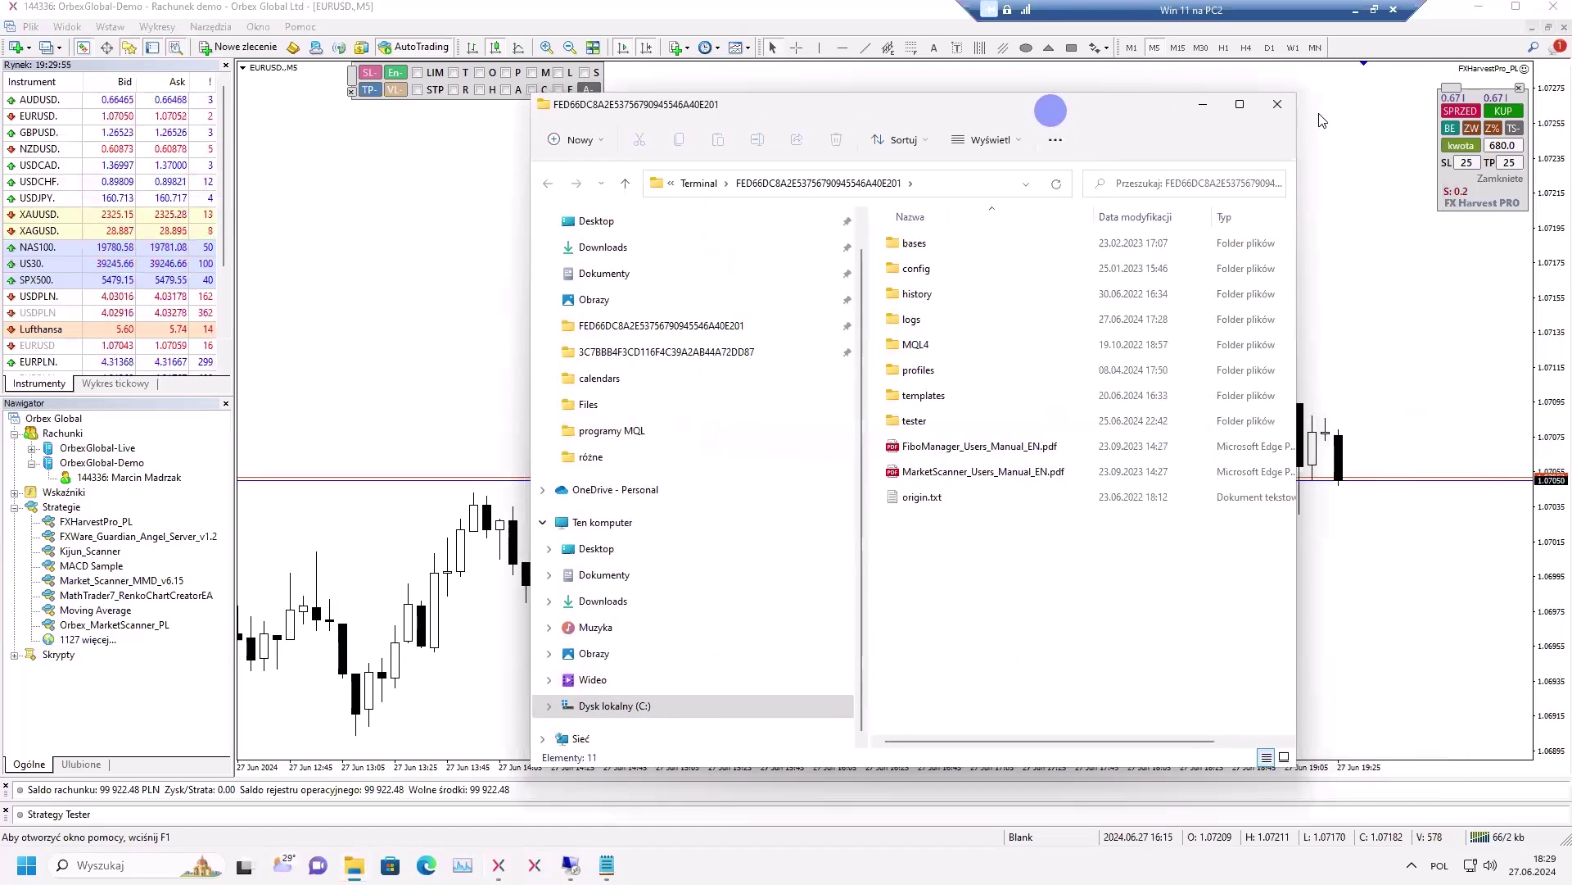
Close the local Orbex Global terminal and open a second File Explorer window.
{"action": "left_click", "coordinate": [1548, 16]}
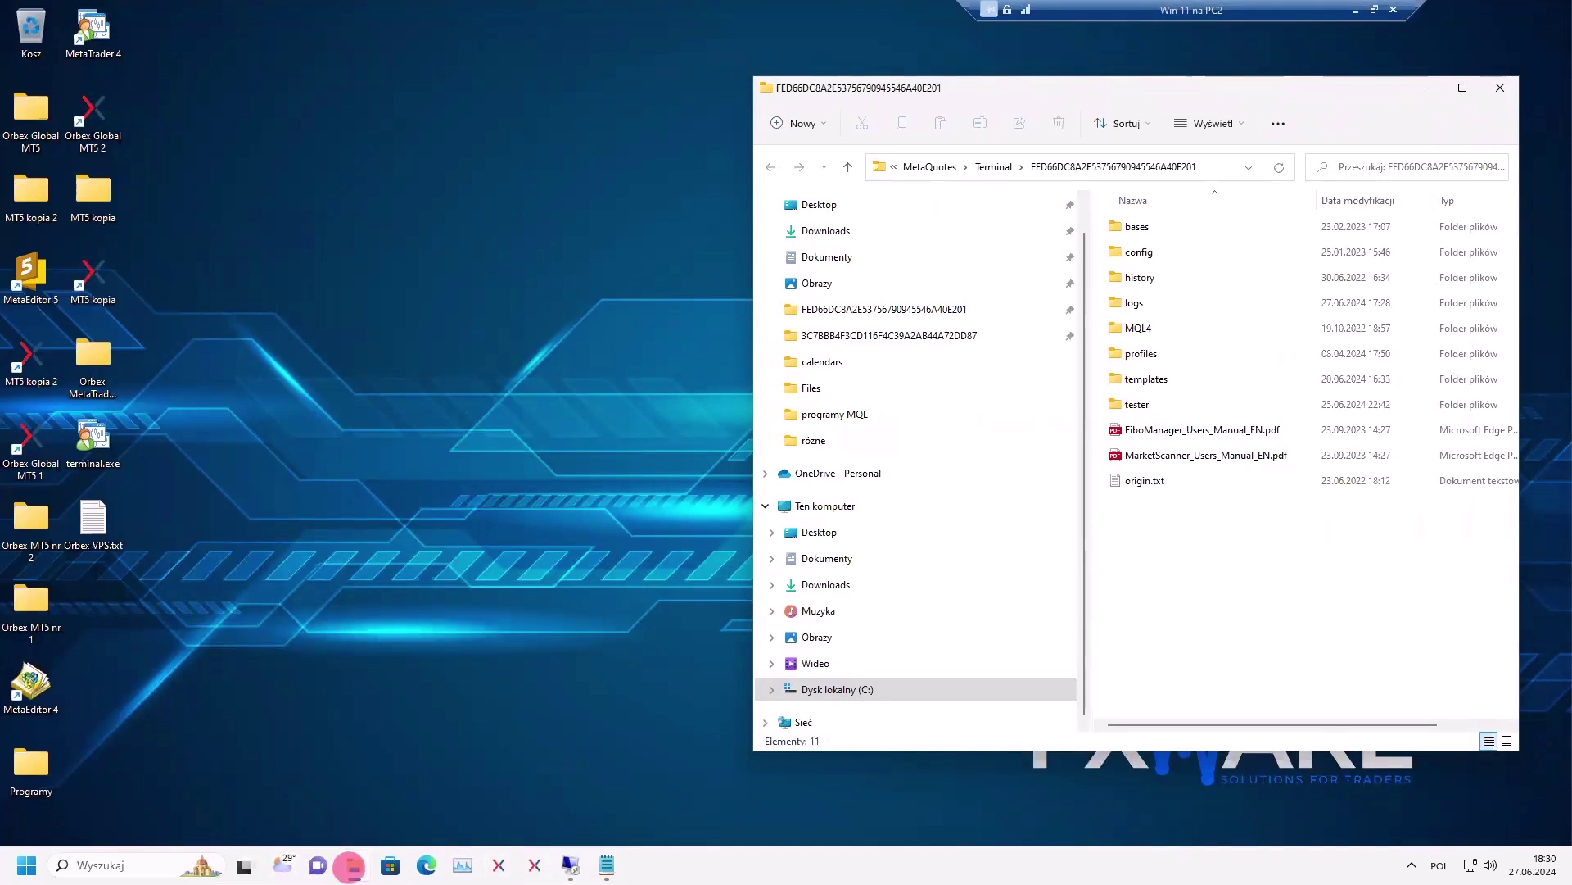
{"action": "right_click", "coordinate": [354, 864]}
{"action": "left_click", "coordinate": [316, 766]}
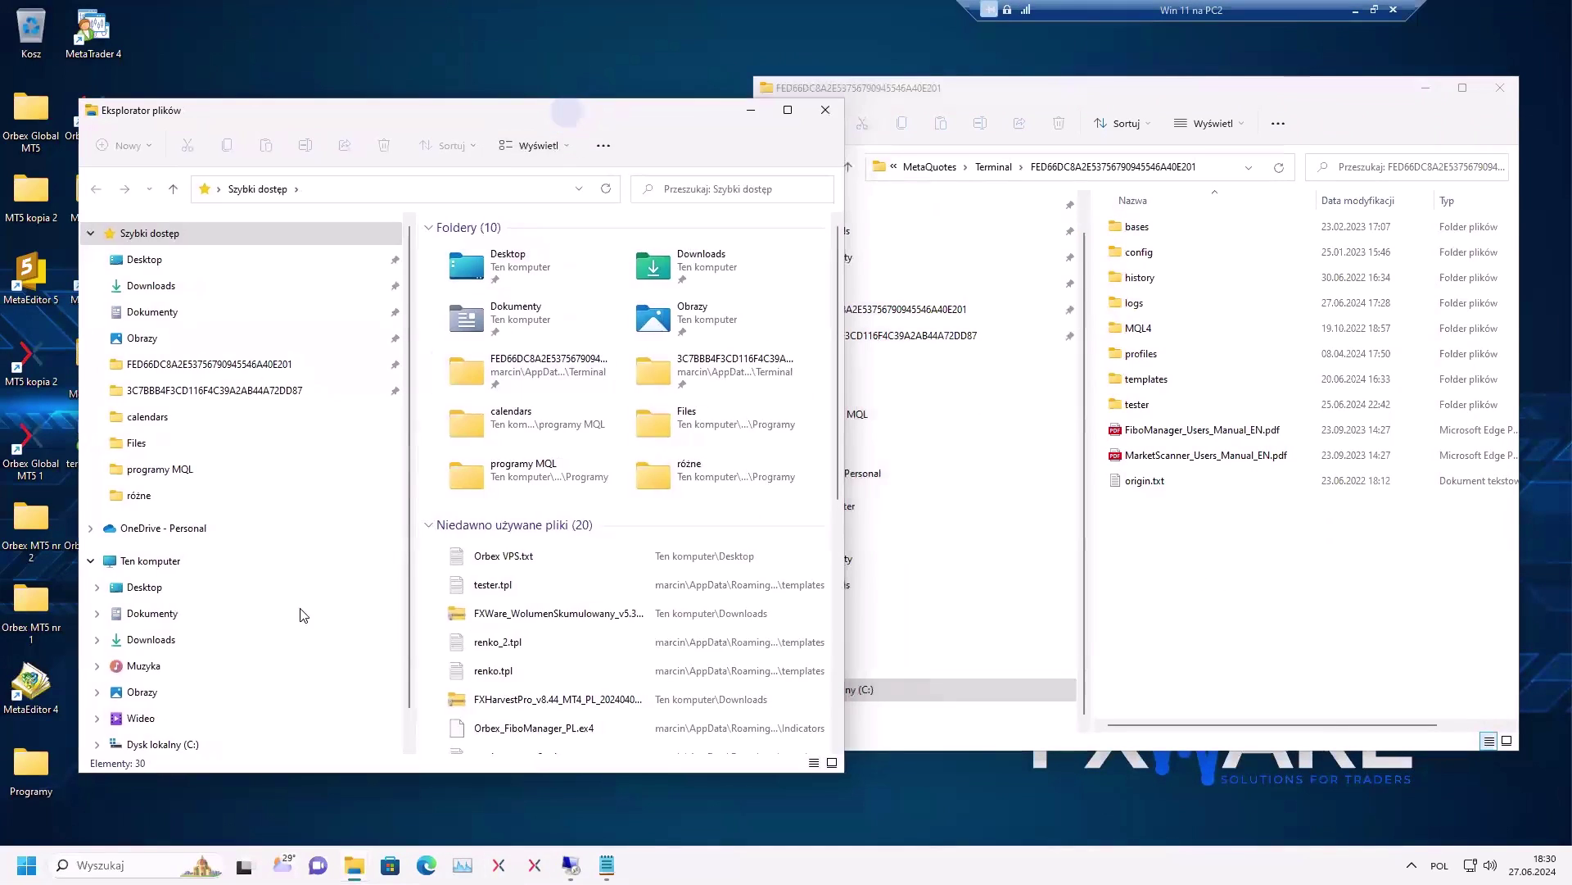
Copy the Orbex Global folder from Program Files (x86) on drive C to the local desktop and close the Program Files window.
{"action": "left_click", "coordinate": [188, 747]}
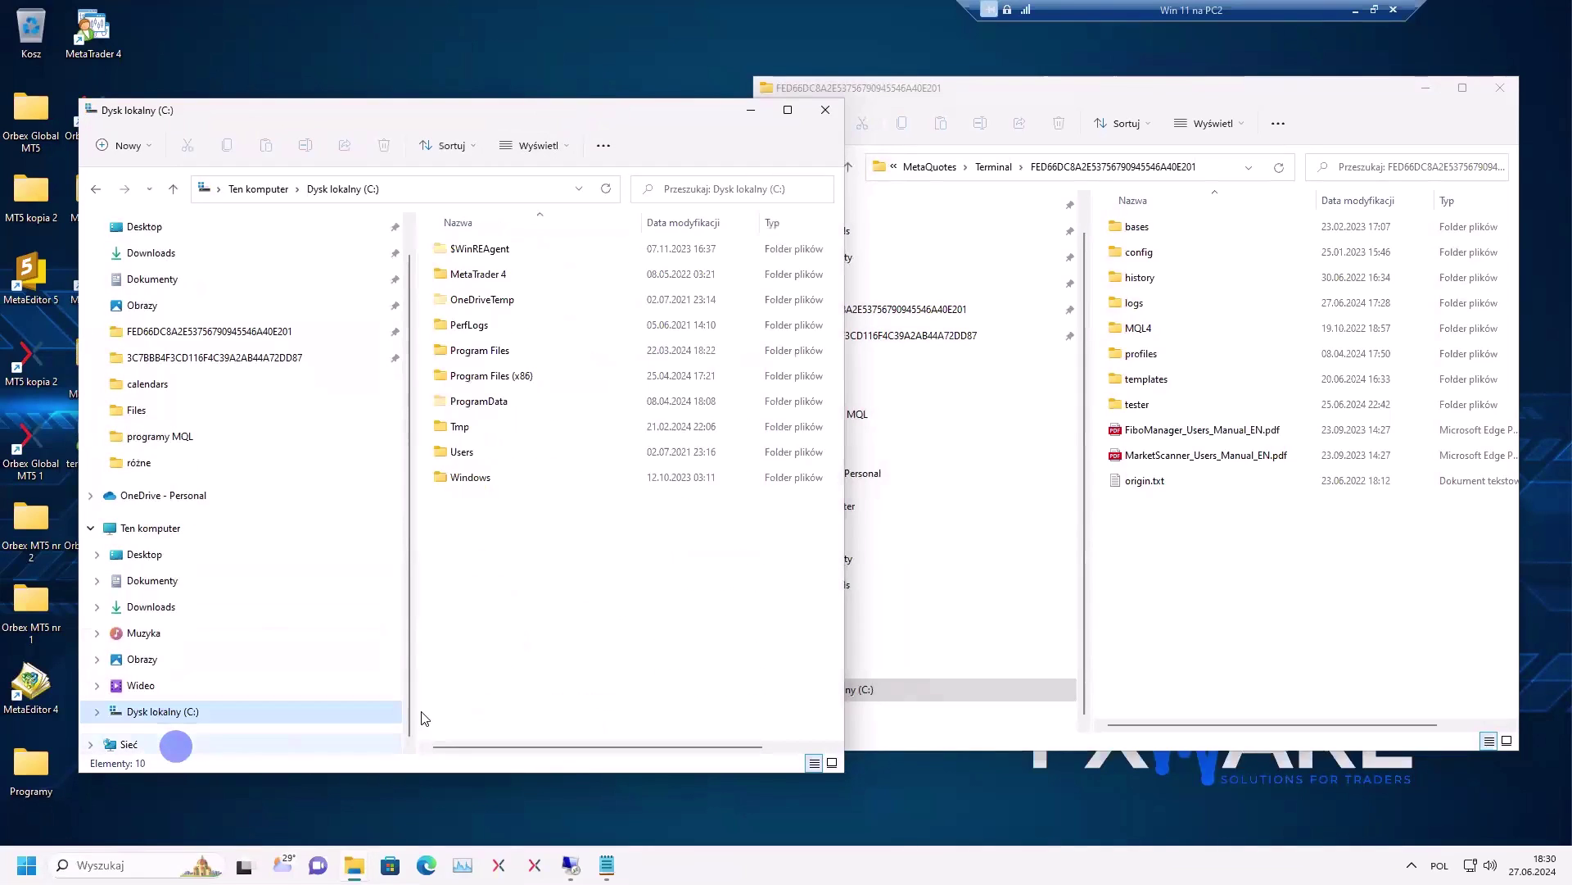
{"action": "double_click", "coordinate": [528, 375]}
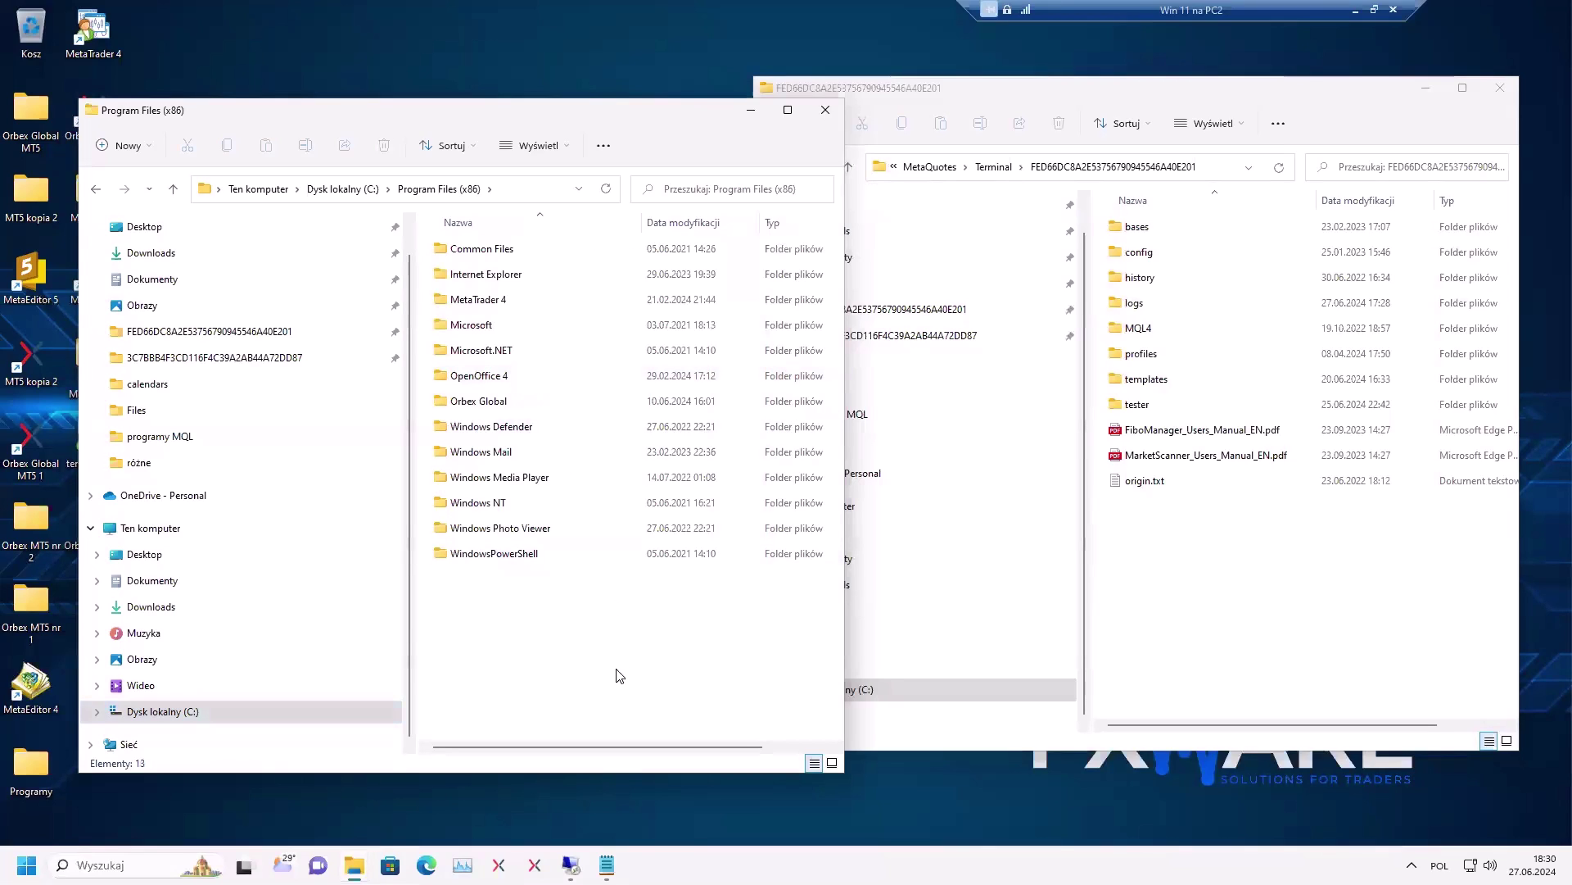
{"action": "left_click", "coordinate": [486, 408]}
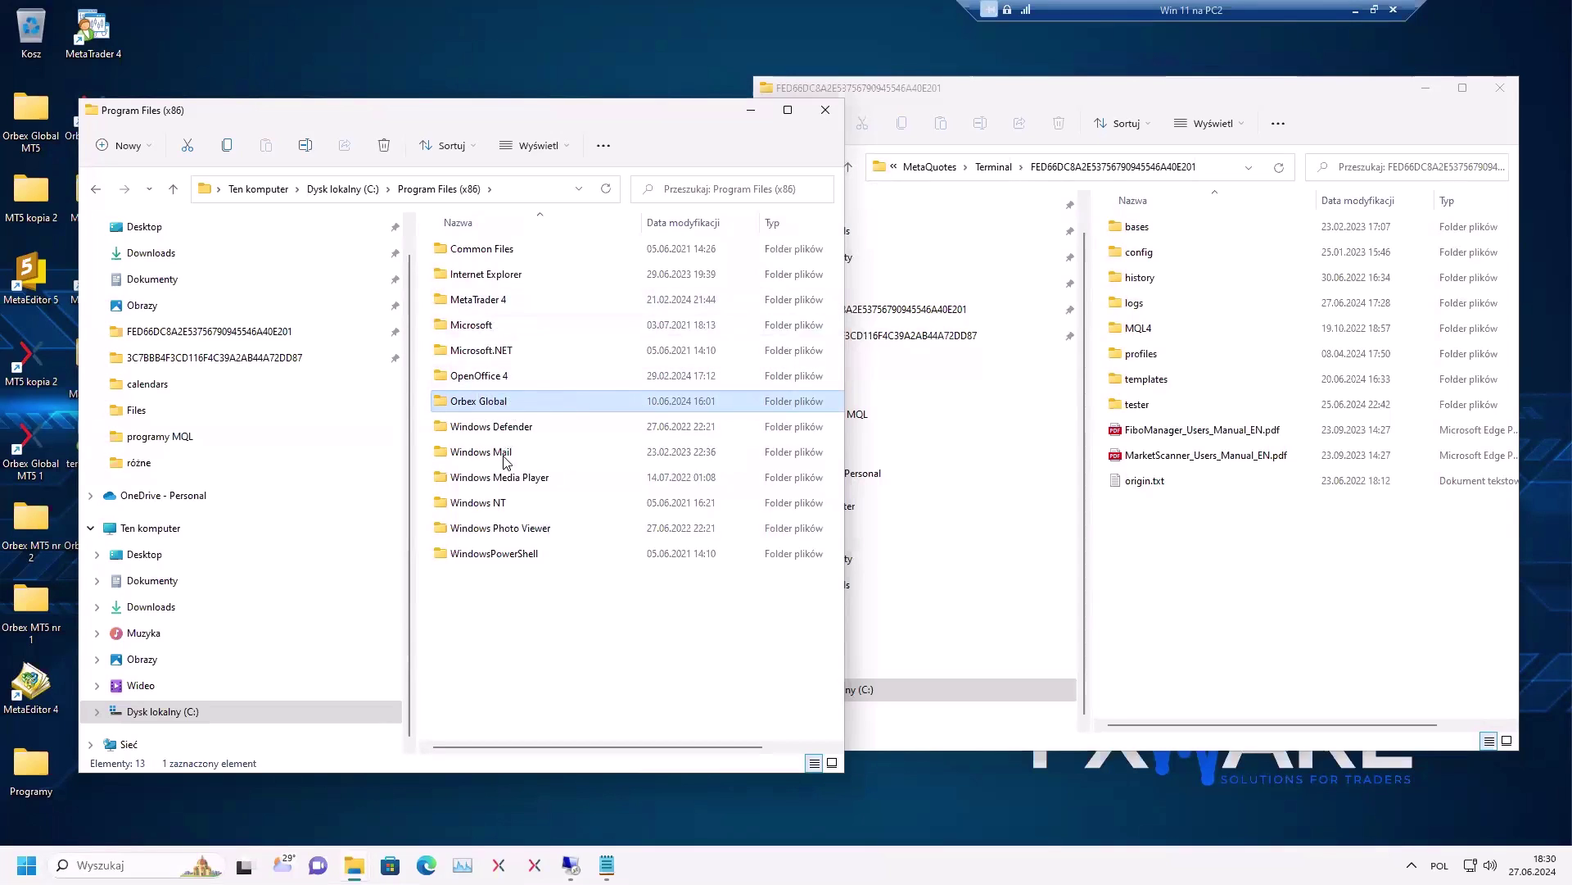
{"action": "mouse_move", "coordinate": [504, 407]}
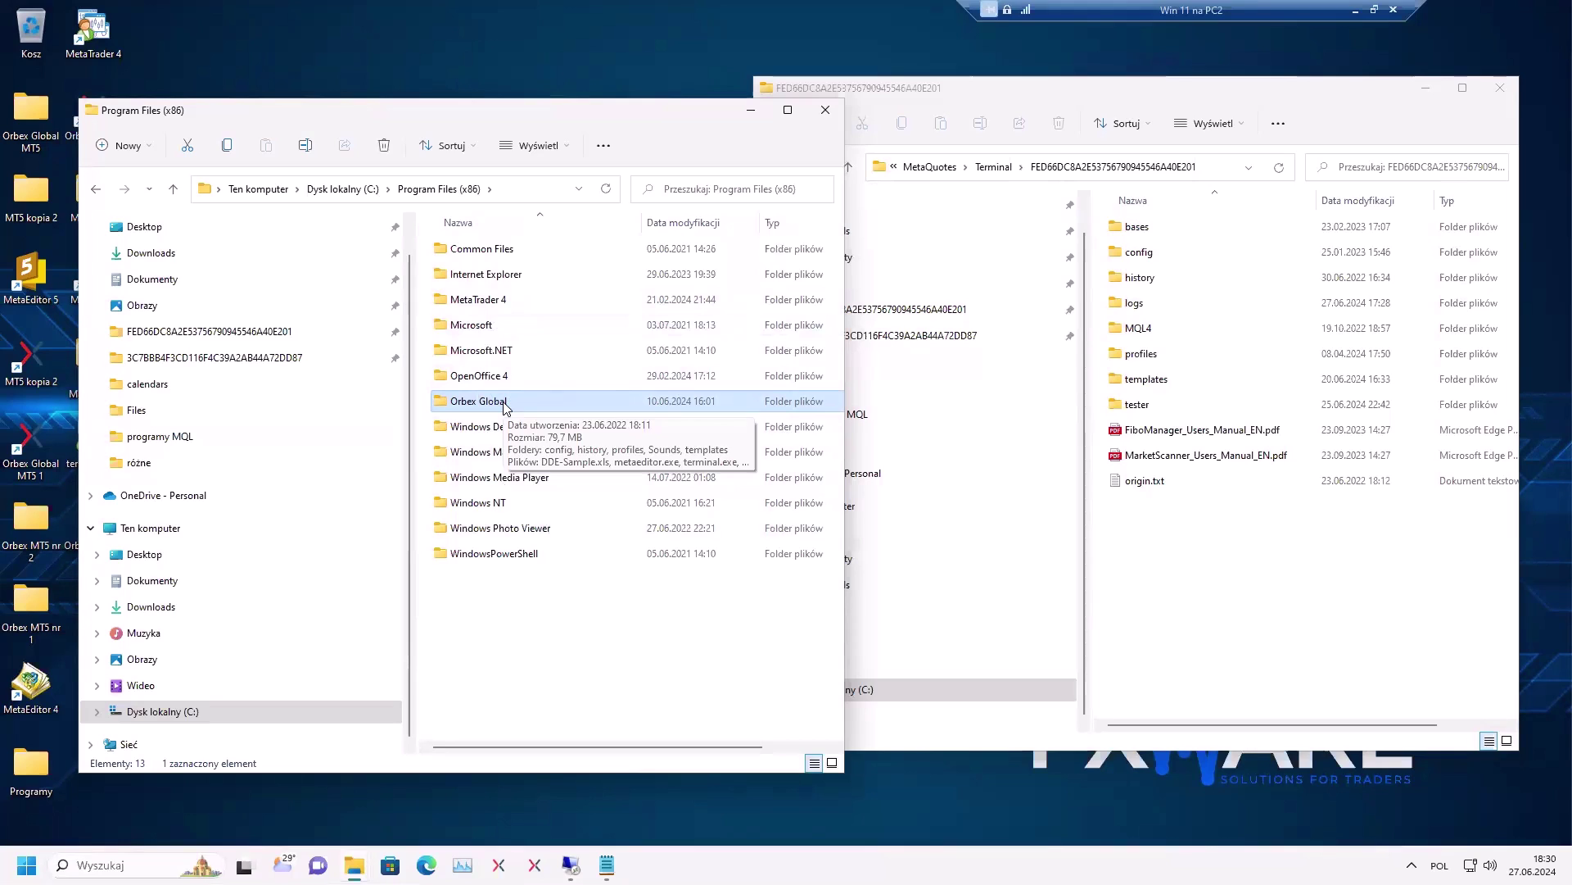
{"action": "left_click_drag", "start_coordinate": [543, 111], "coordinate": [792, 326]}
{"action": "right_click", "coordinate": [742, 623]}
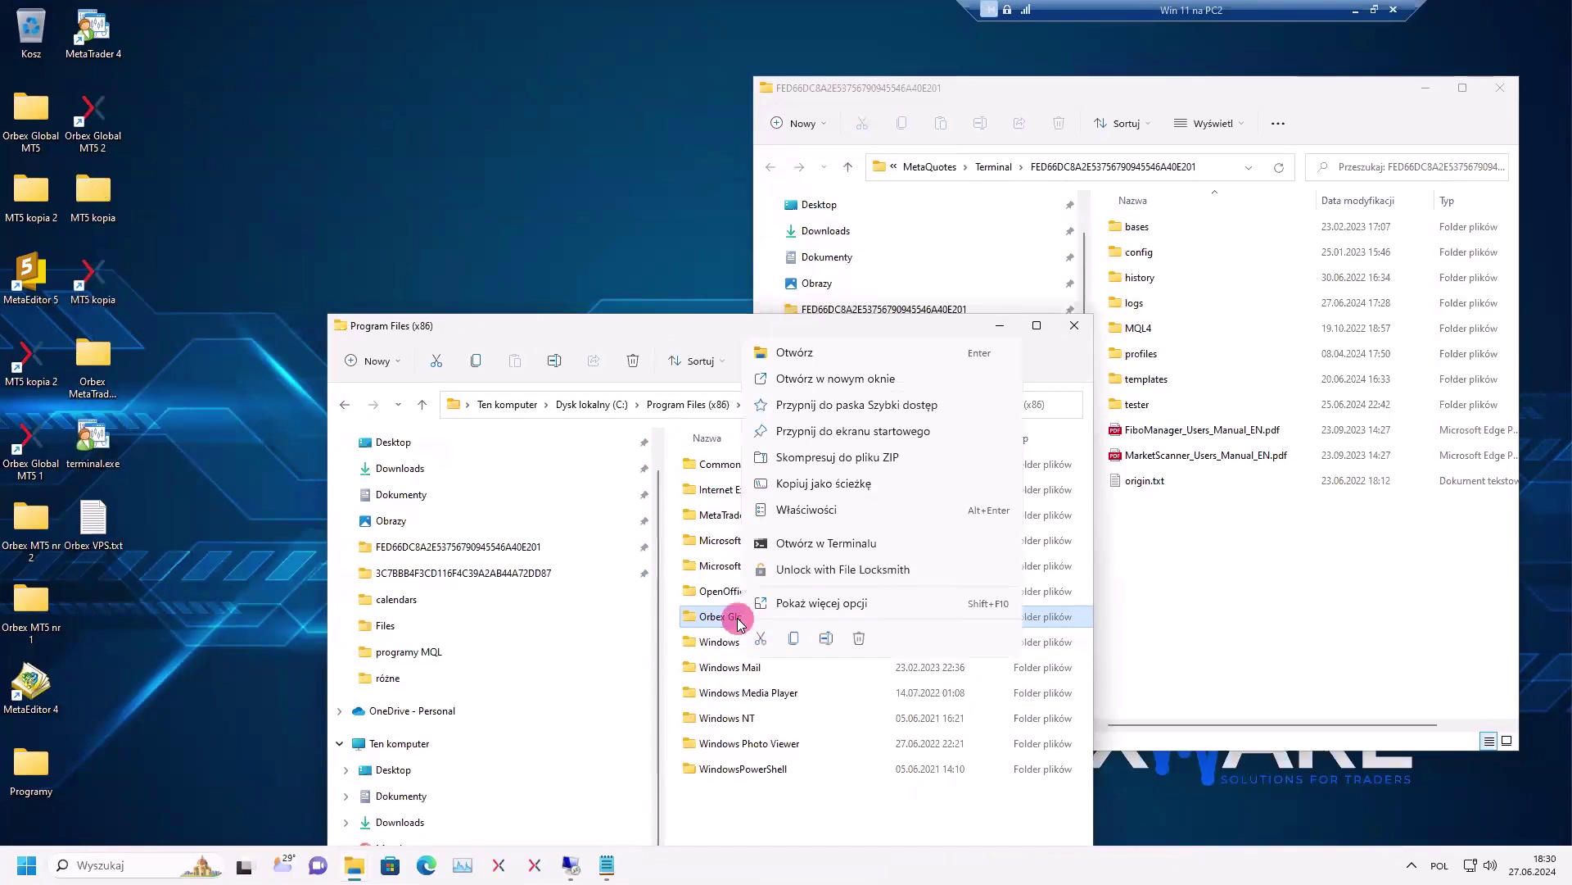
{"action": "left_click", "coordinate": [793, 639]}
{"action": "left_click", "coordinate": [344, 130]}
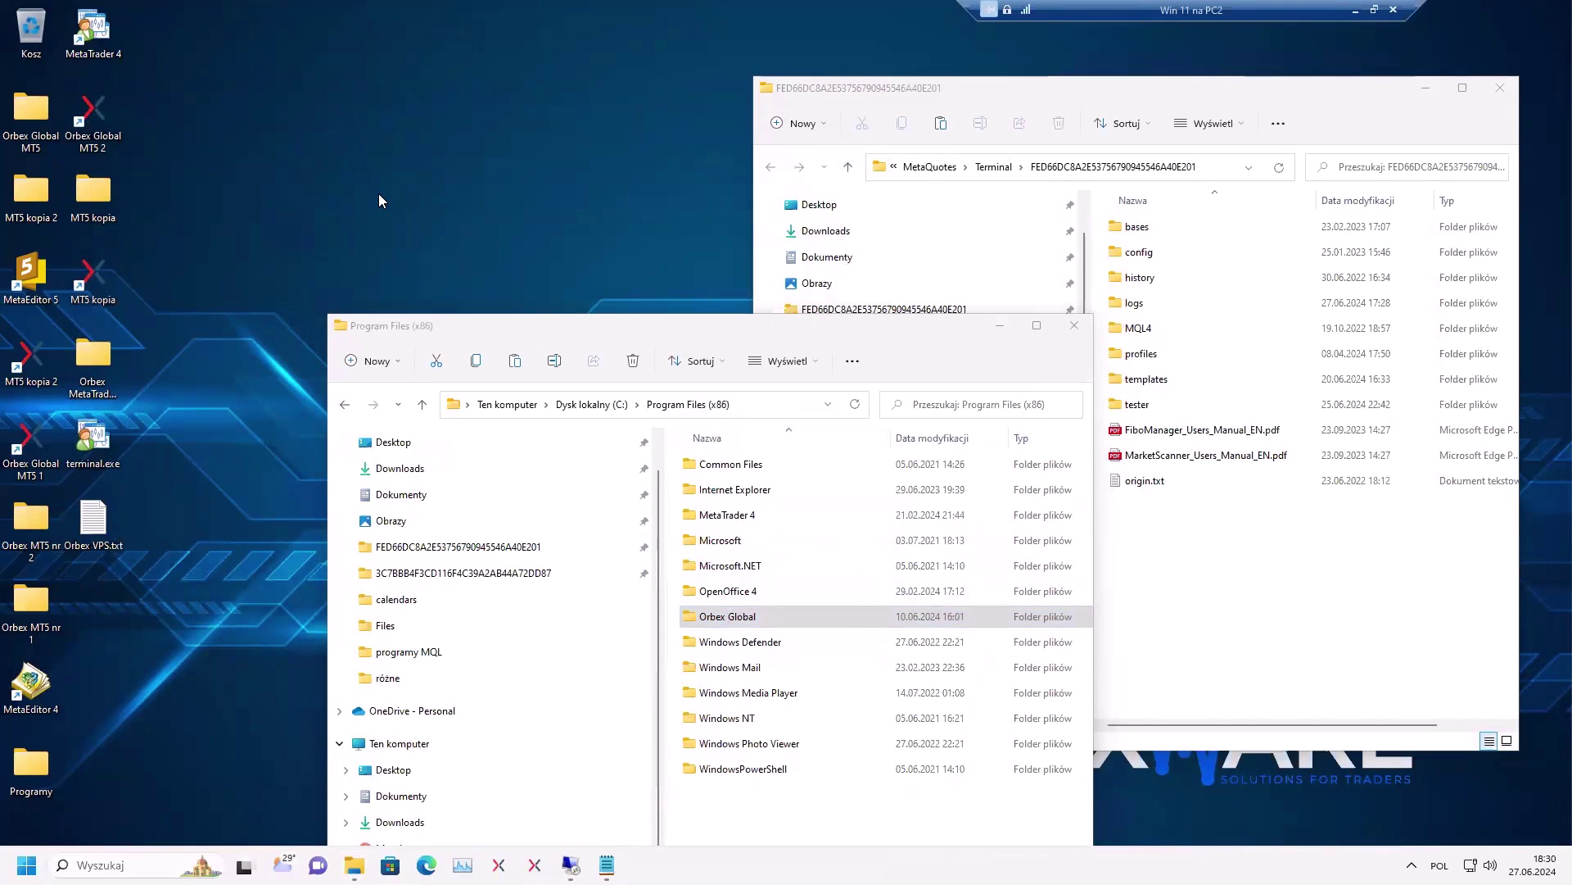
{"action": "right_click", "coordinate": [358, 113]}
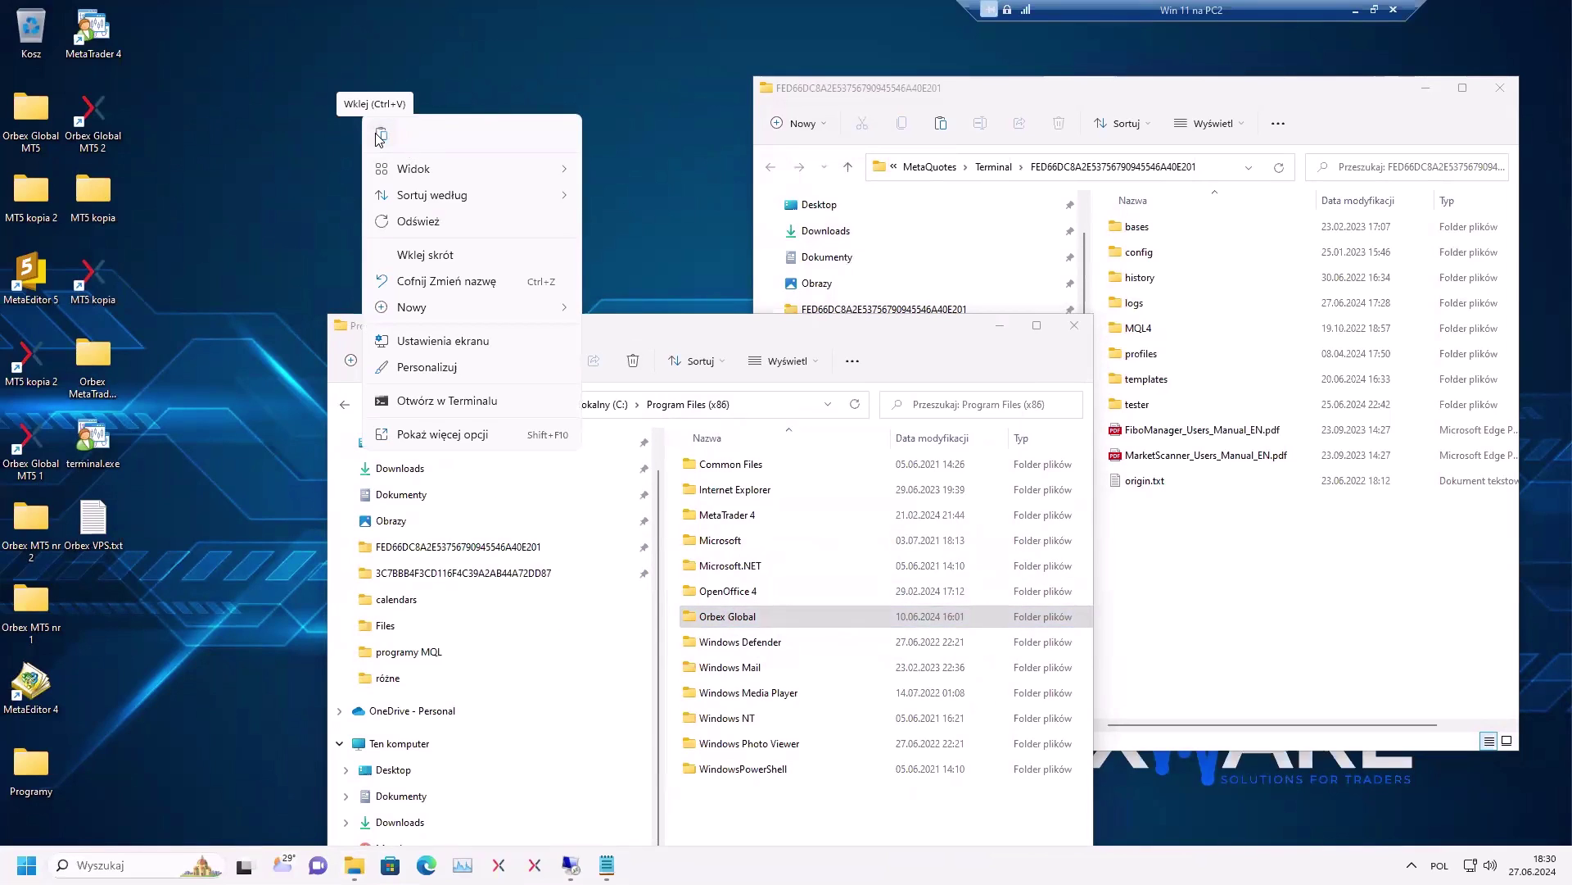
{"action": "left_click", "coordinate": [376, 135]}
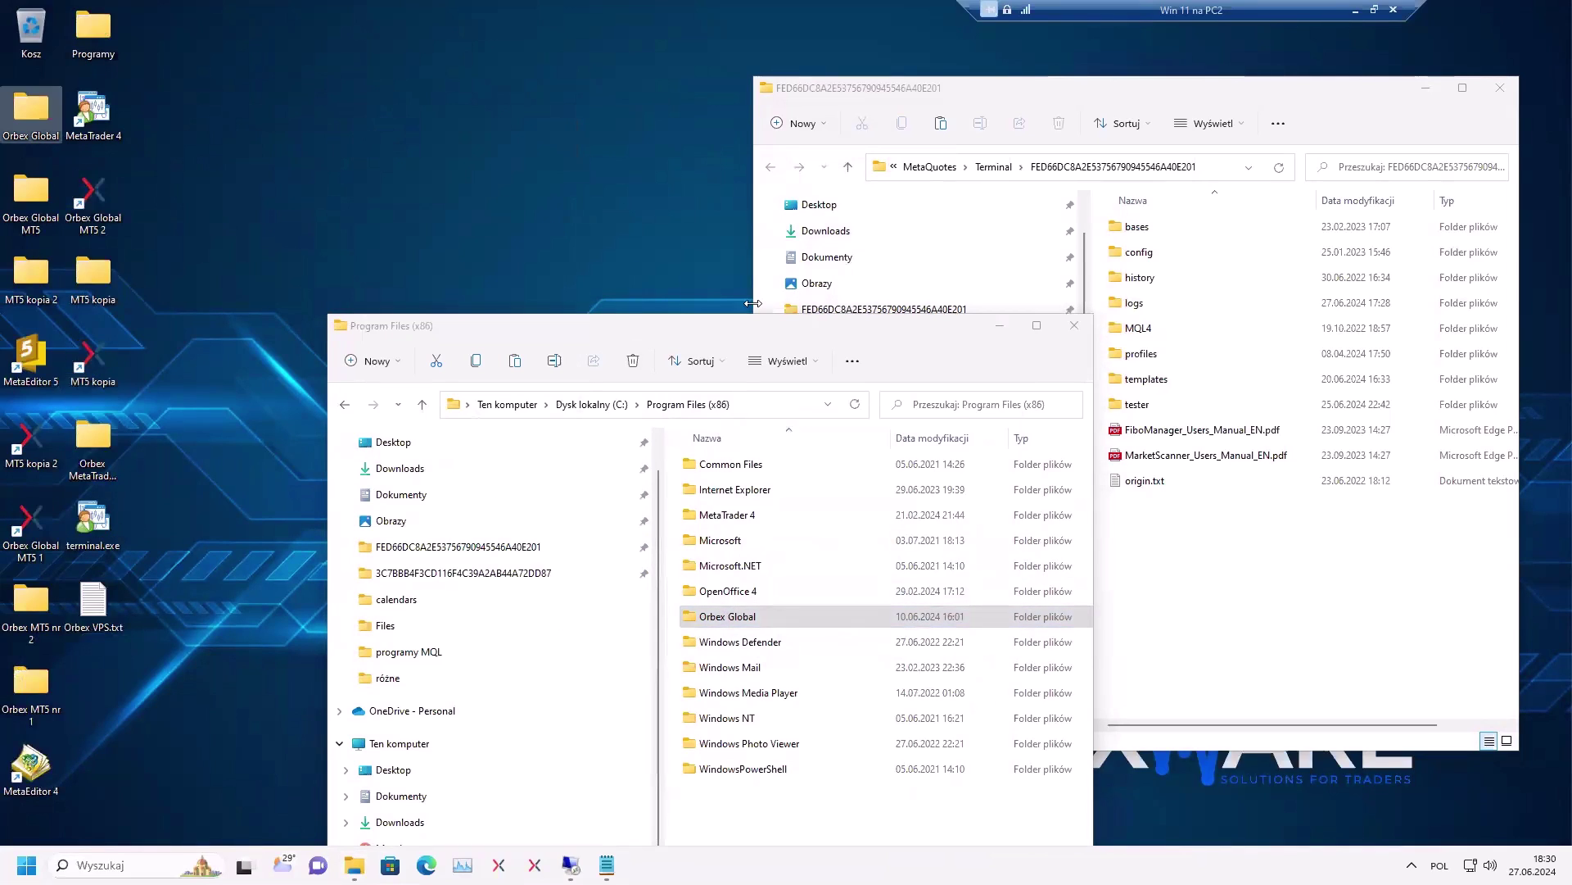
{"action": "left_click", "coordinate": [1074, 325]}
Open the desktop copy of the Orbex Global folder and fit its window beside the terminal's data folder.
{"action": "left_click", "coordinate": [25, 113]}
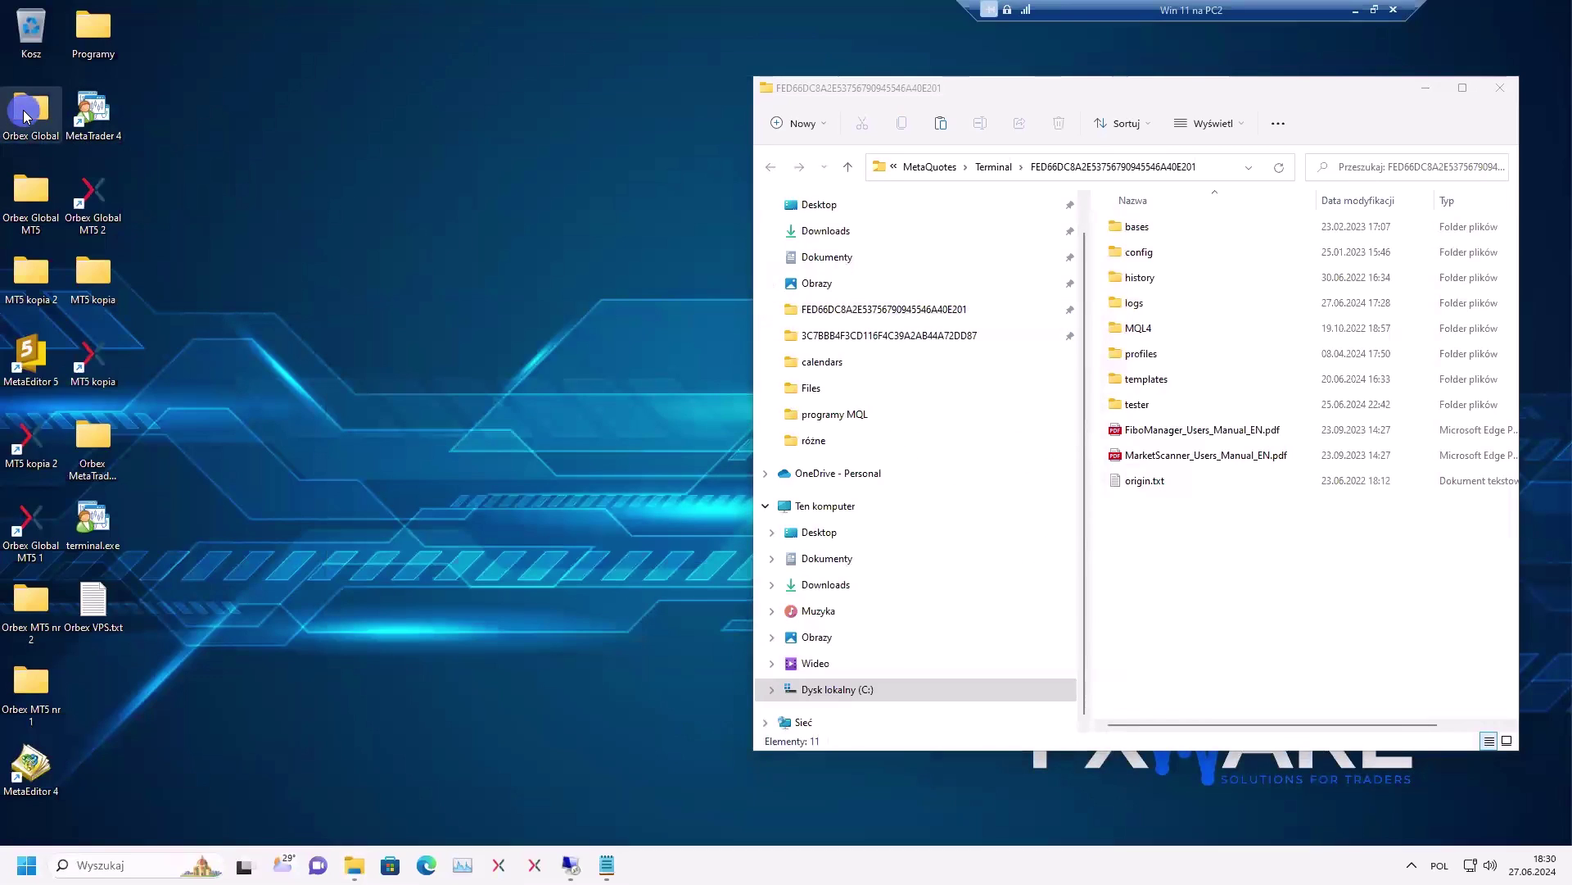
{"action": "double_click", "coordinate": [25, 113]}
{"action": "left_click_drag", "start_coordinate": [579, 175], "coordinate": [254, 84]}
{"action": "left_click_drag", "start_coordinate": [809, 757], "coordinate": [735, 777]}
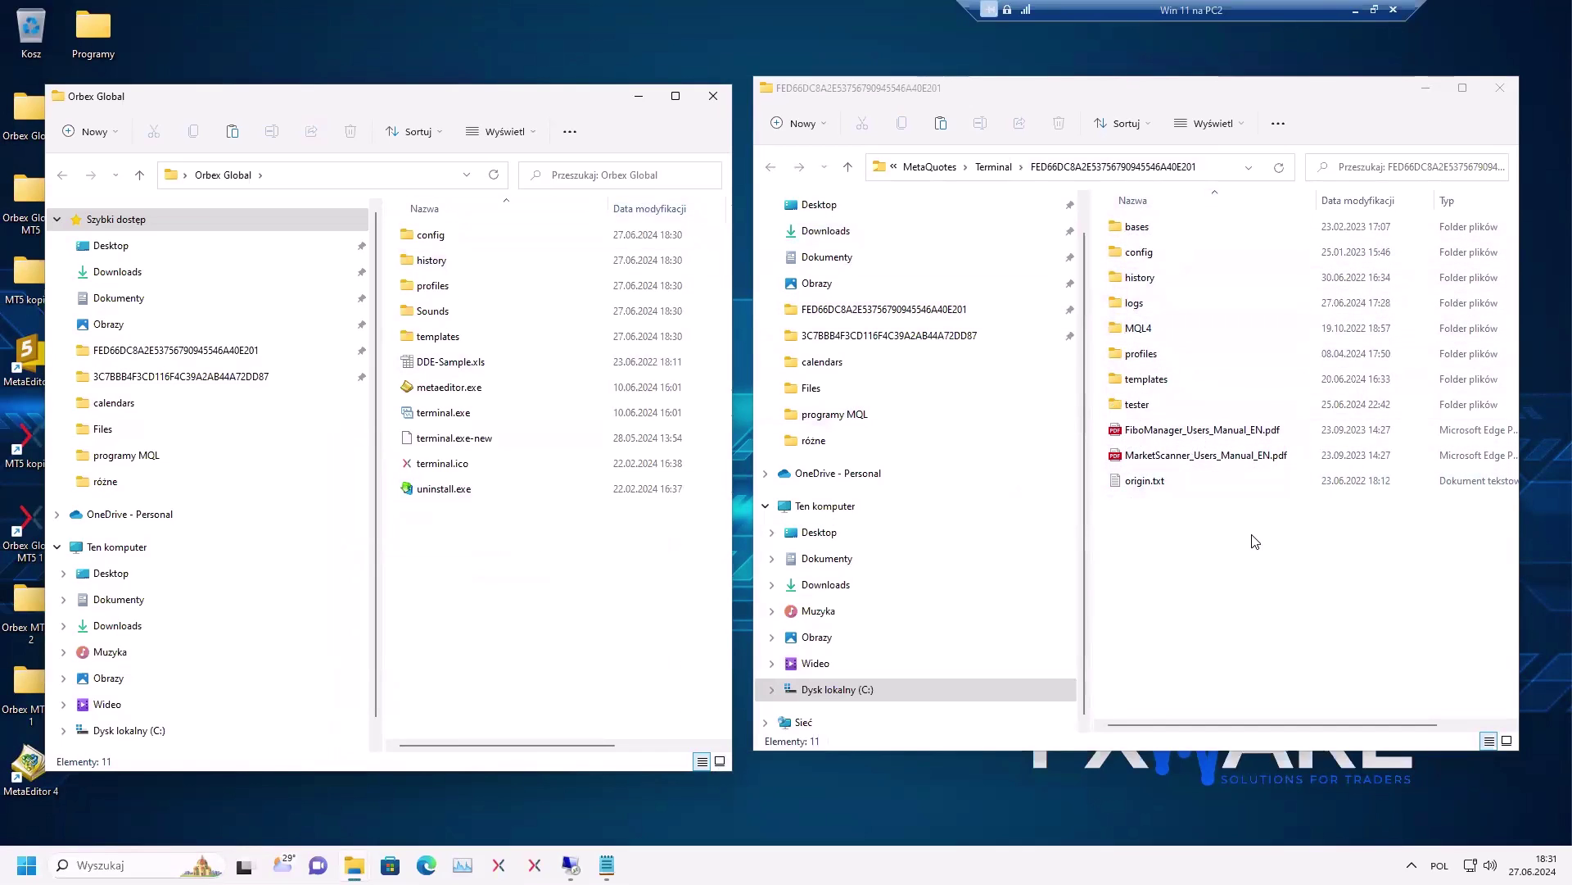
Copy the data folder's subfolders from bases to tester into the desktop Orbex Global folder, replacing existing files, and close both windows.
{"action": "left_click_drag", "start_coordinate": [1235, 508], "coordinate": [1166, 275]}
{"action": "left_click", "coordinate": [1139, 404]}
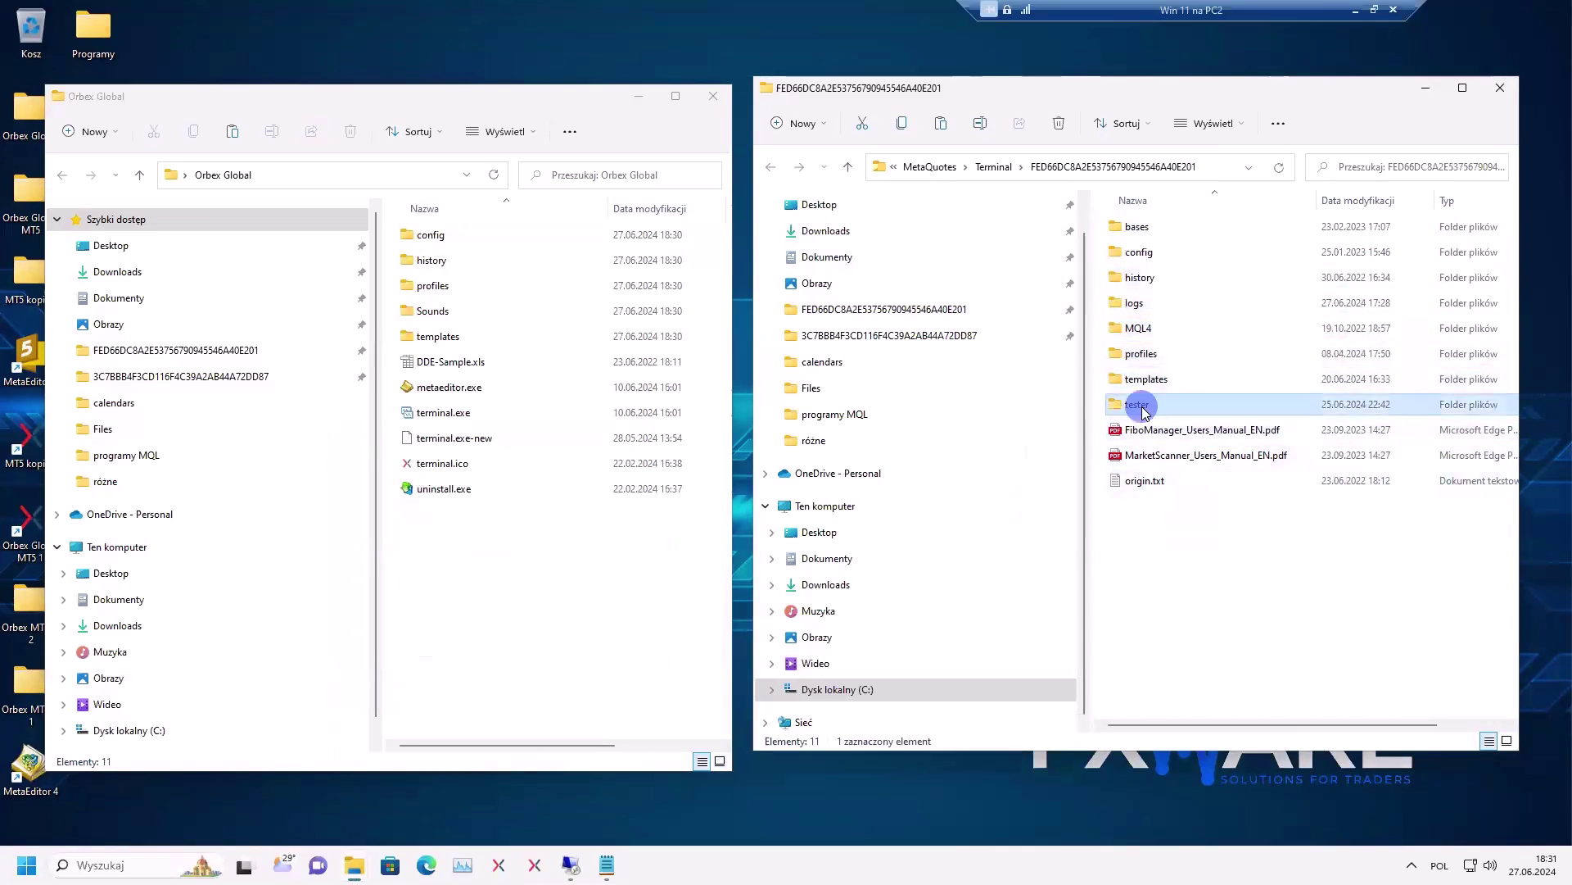
{"action": "left_click", "coordinate": [1135, 230], "text": "shift"}
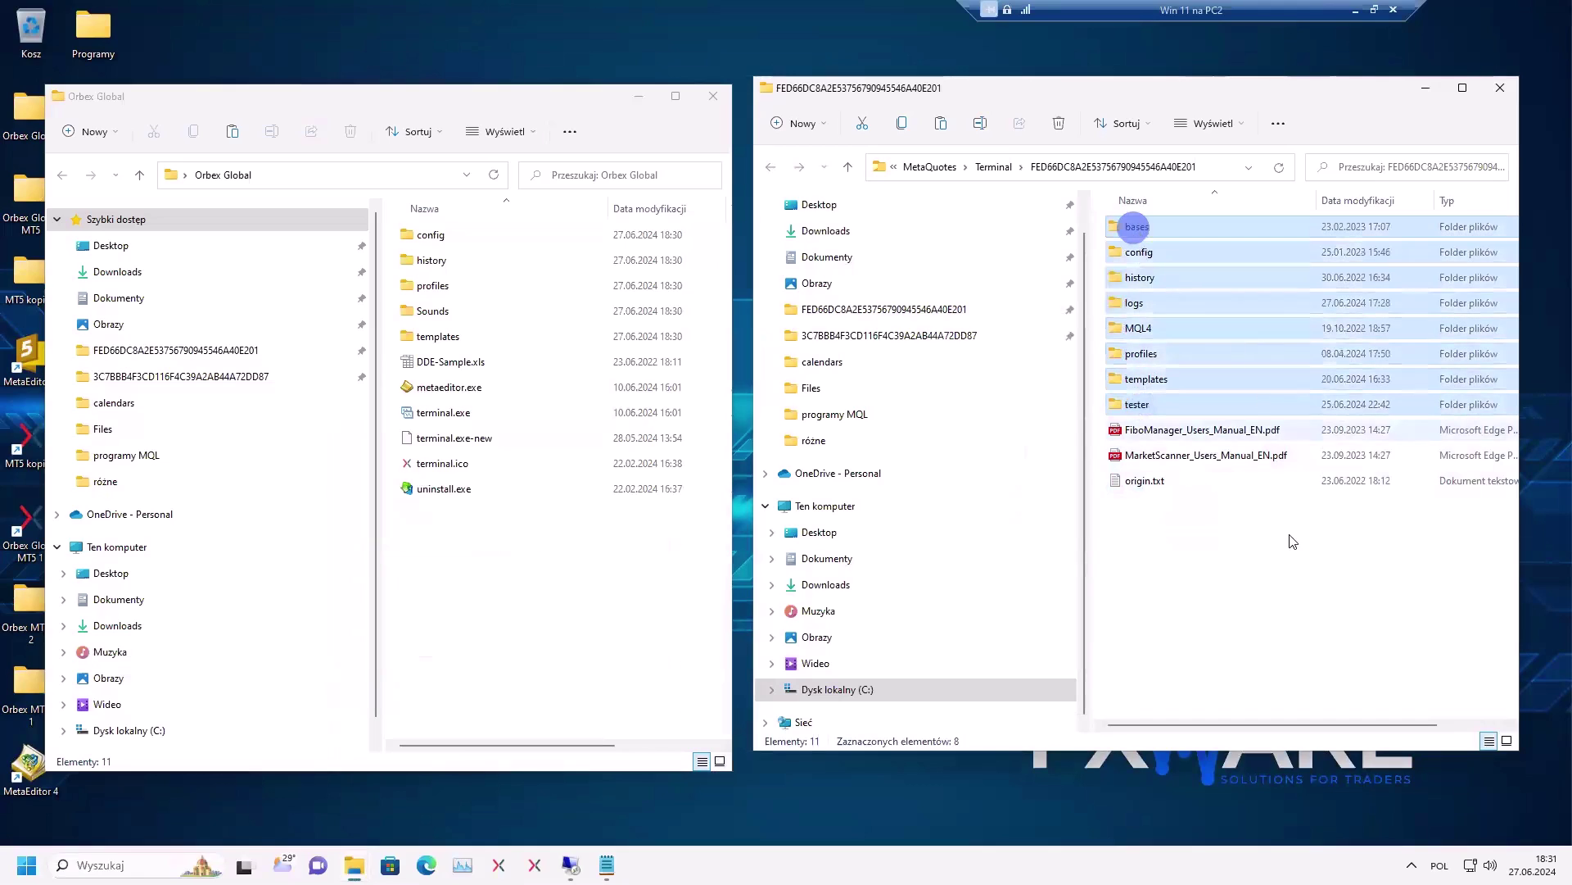
{"action": "right_click", "coordinate": [1171, 257]}
{"action": "left_click", "coordinate": [1236, 287]}
{"action": "right_click", "coordinate": [457, 550]}
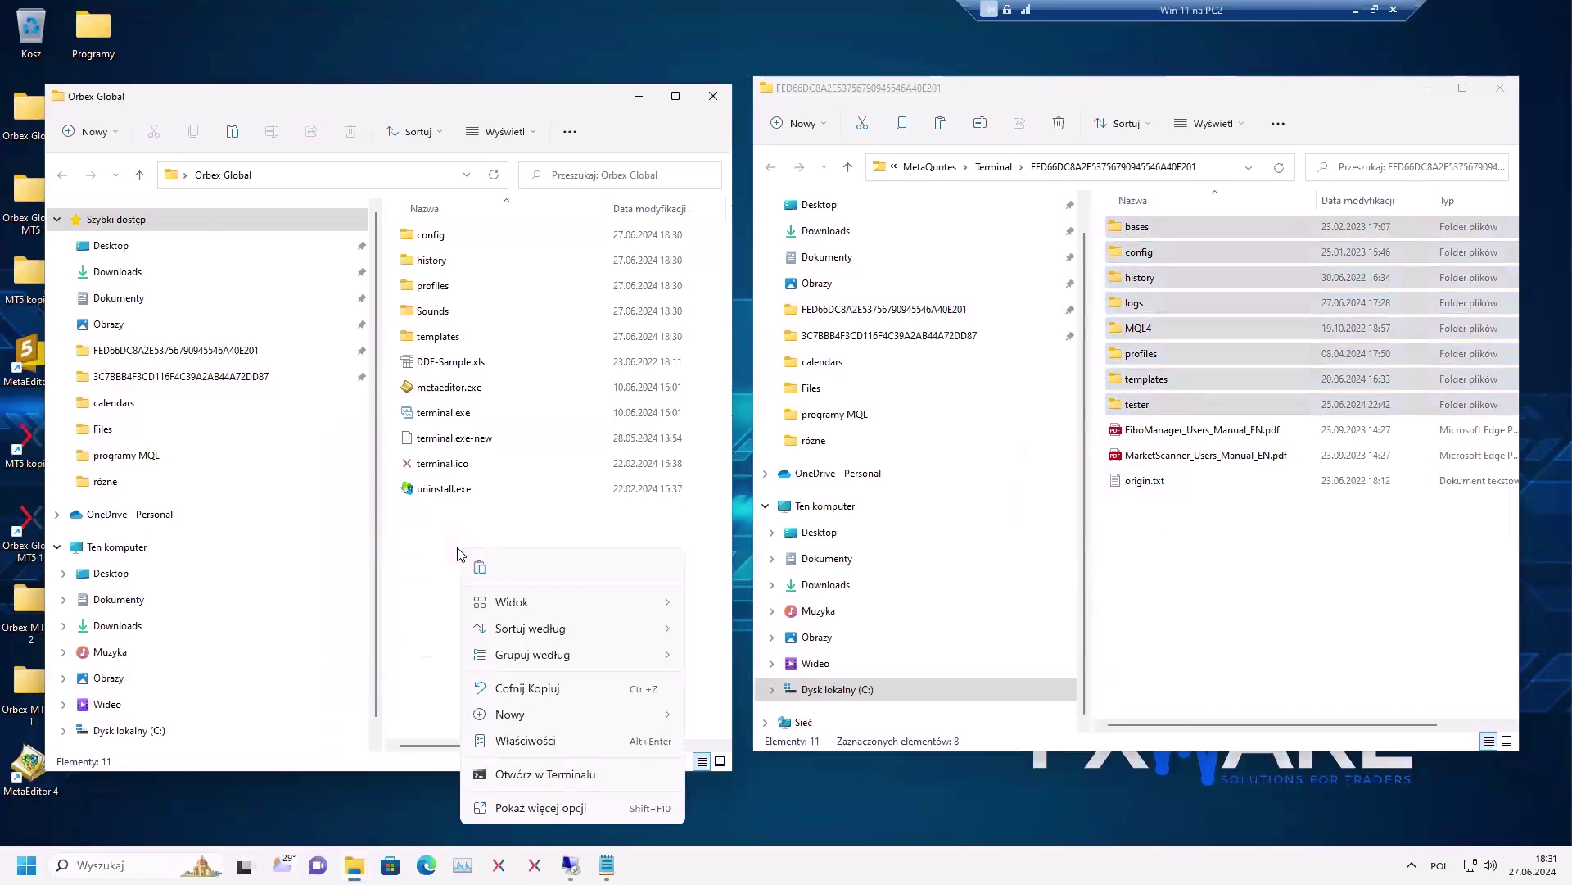
{"action": "left_click", "coordinate": [480, 566]}
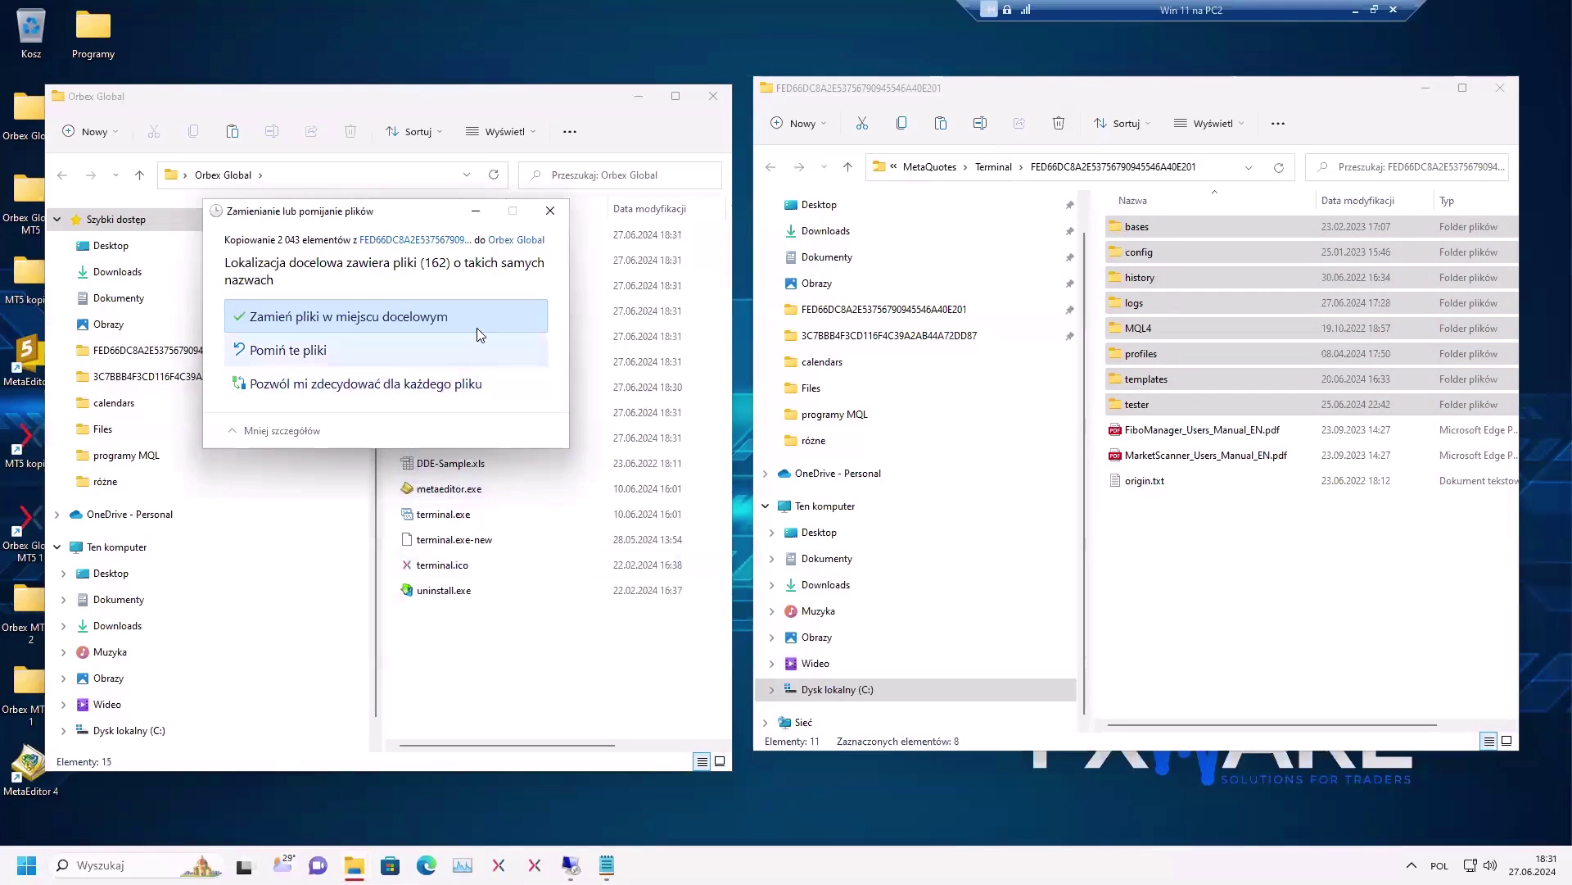
{"action": "left_click", "coordinate": [344, 320]}
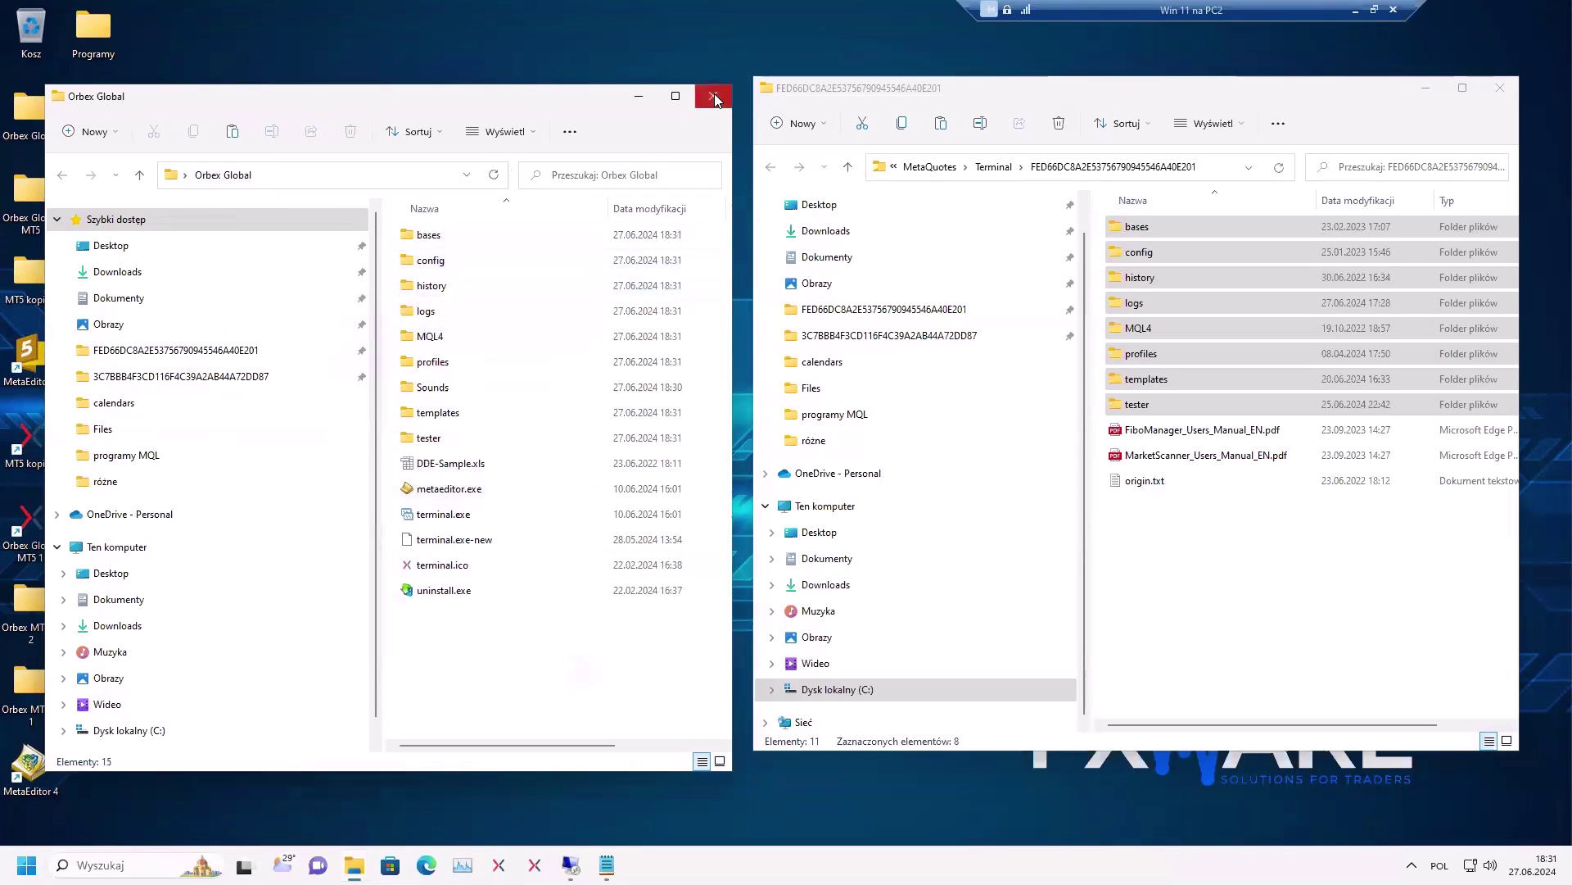
{"action": "left_click", "coordinate": [1501, 88]}
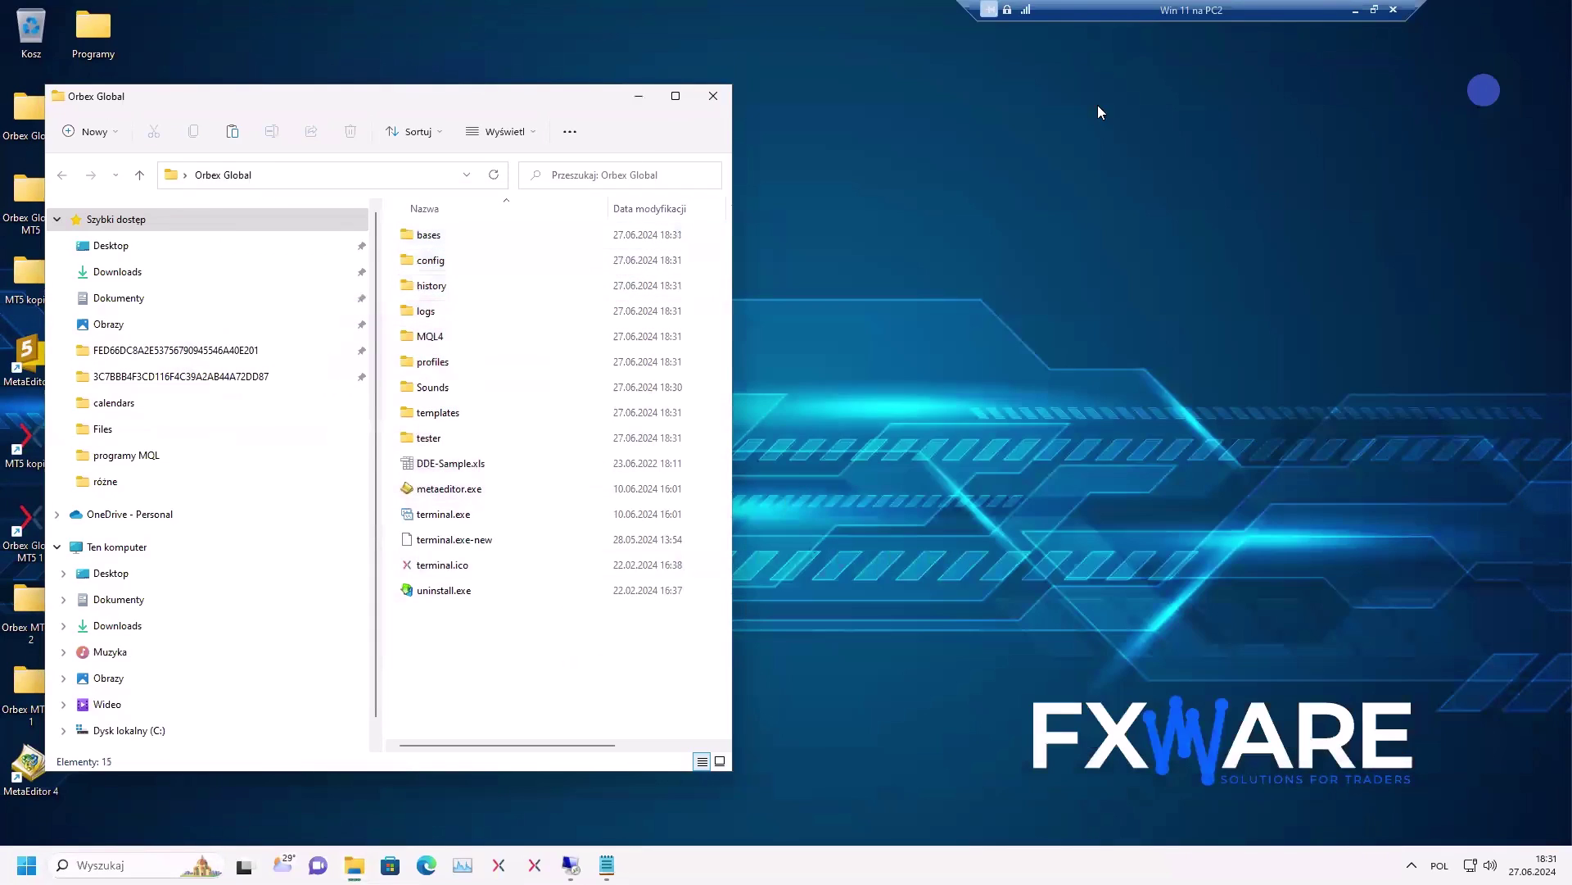
{"action": "left_click", "coordinate": [718, 98]}
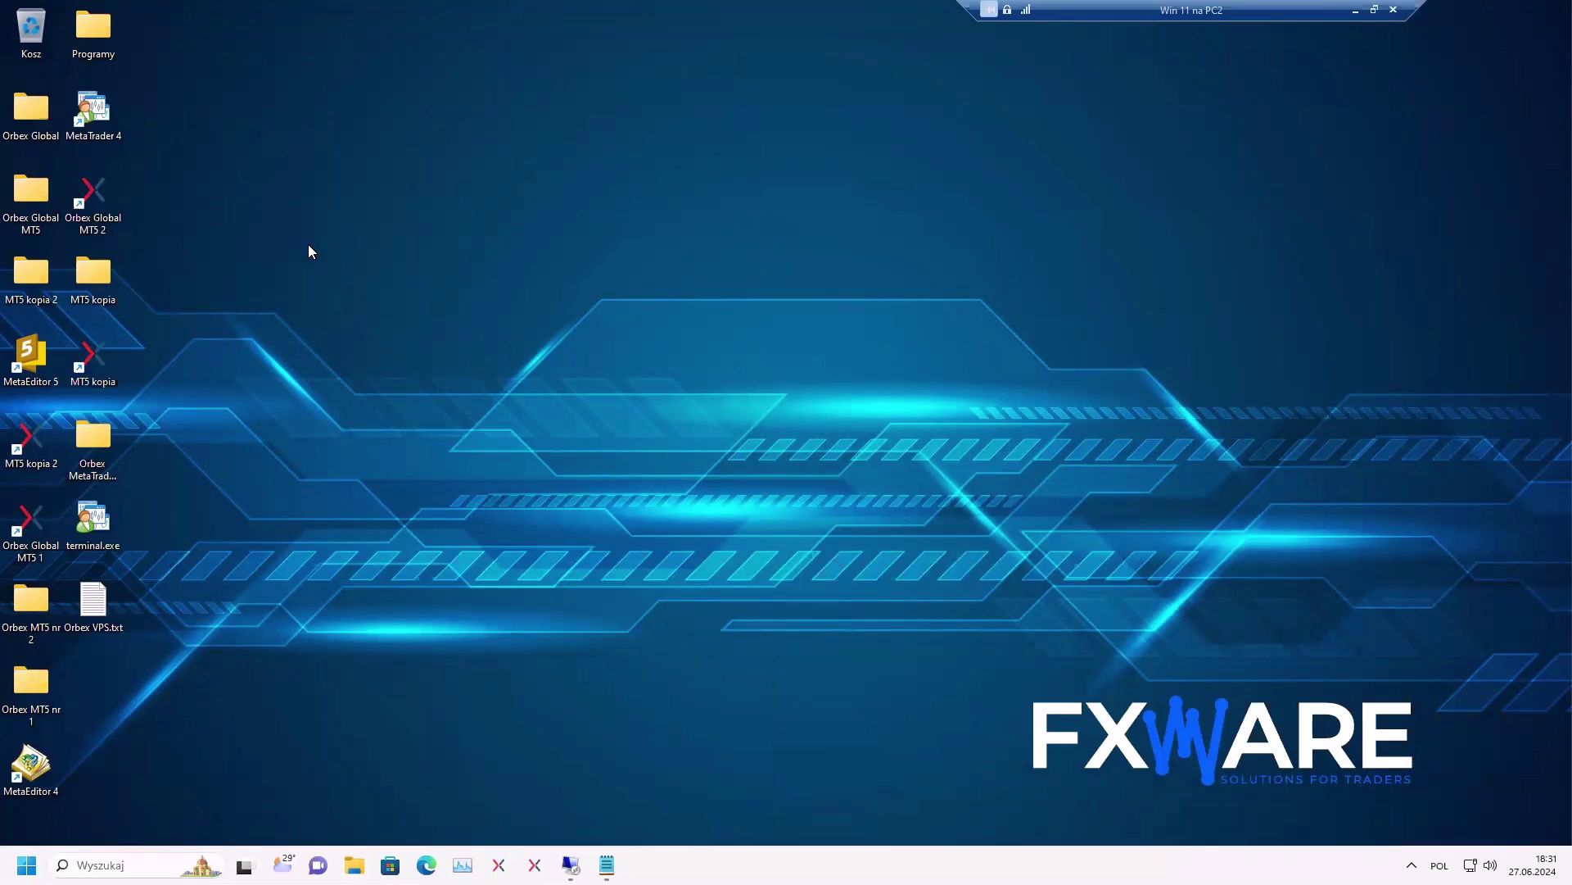
Compress the desktop Orbex Global folder into Orbex Global.zip, keeping the suggested archive name.
{"action": "right_click", "coordinate": [28, 111]}
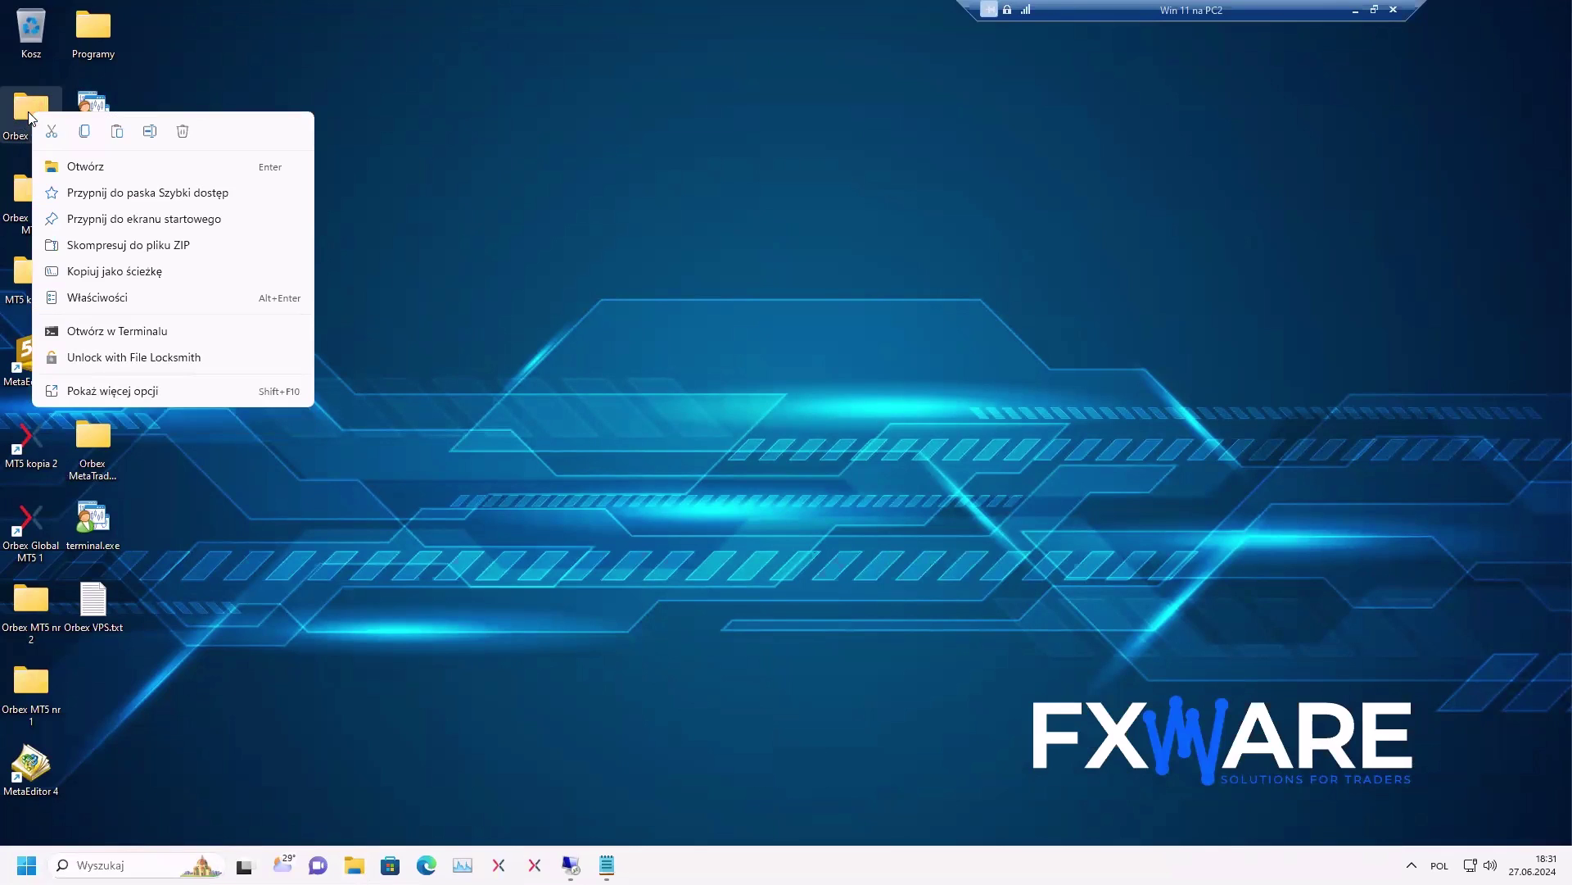
{"action": "left_click", "coordinate": [98, 243]}
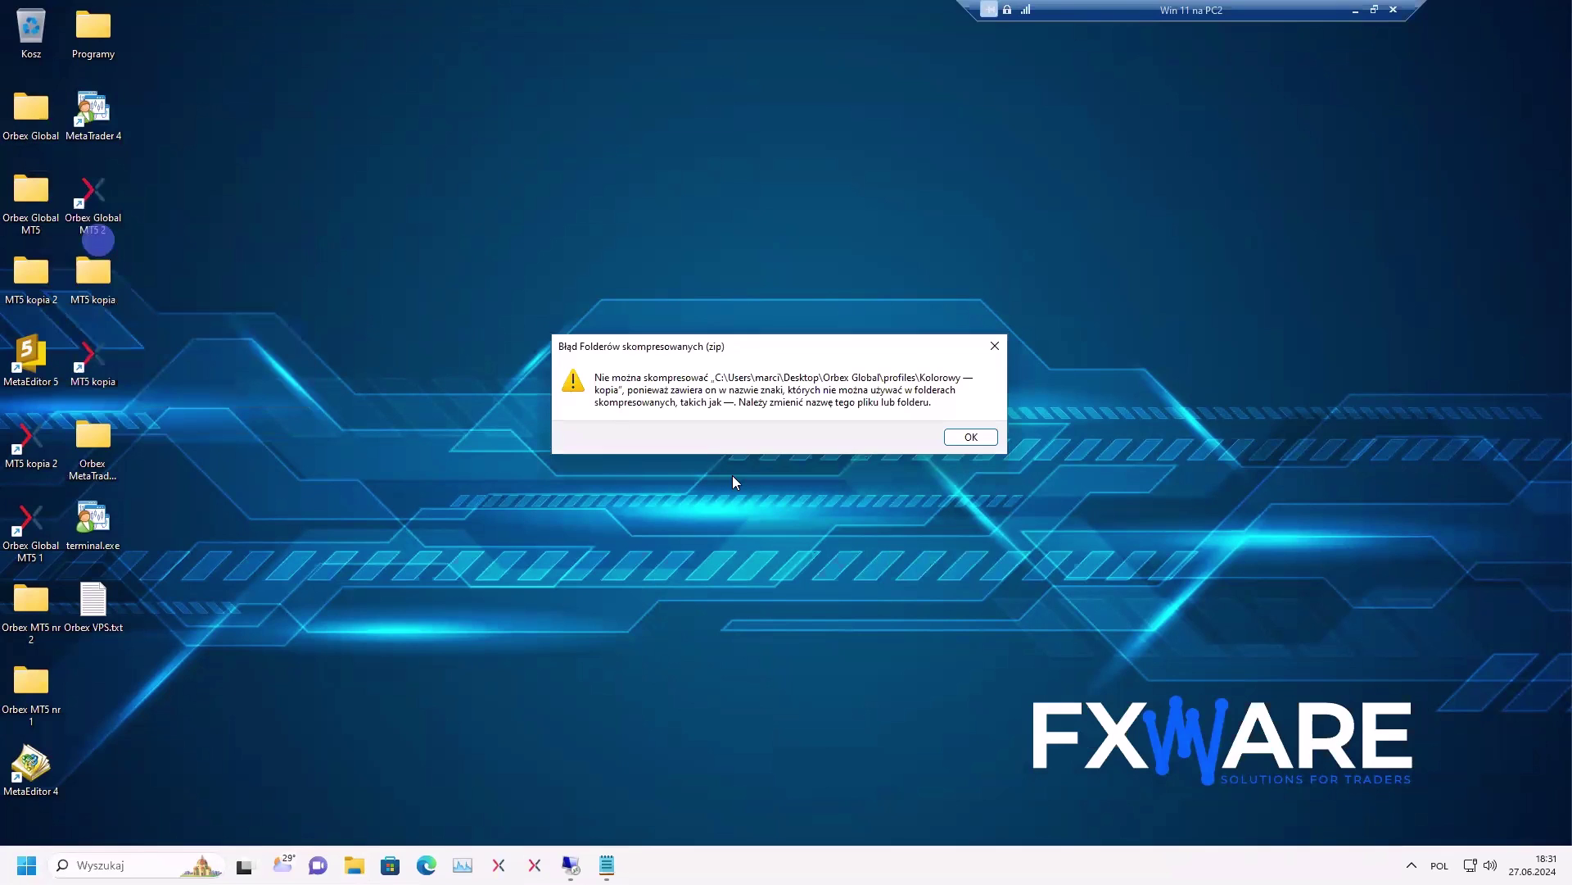
{"action": "key", "text": "Return"}
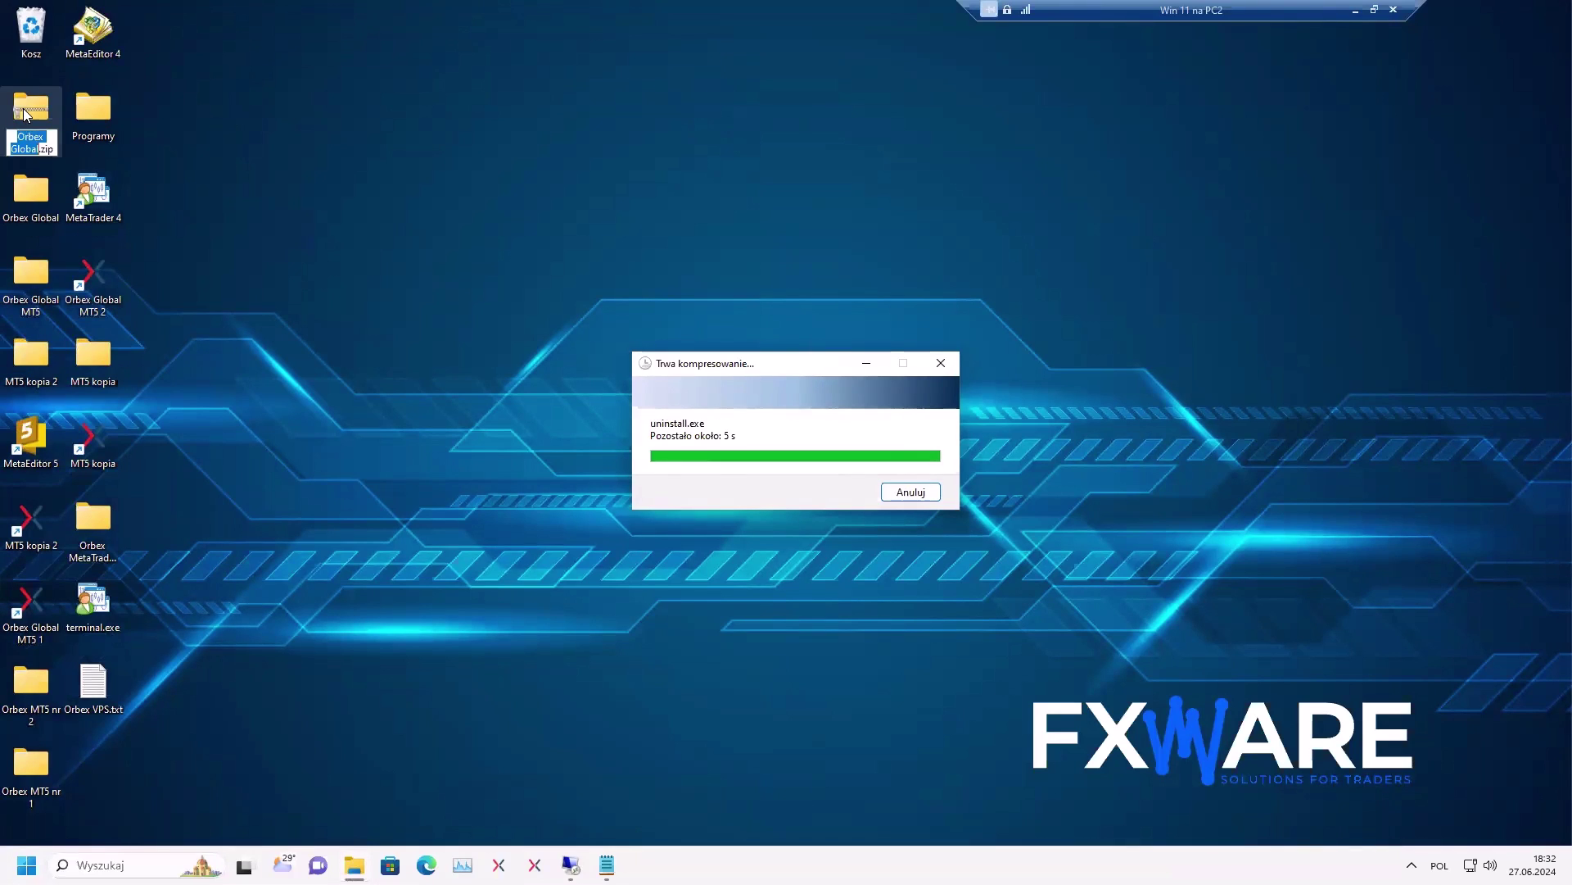
{"action": "key", "text": "Return"}
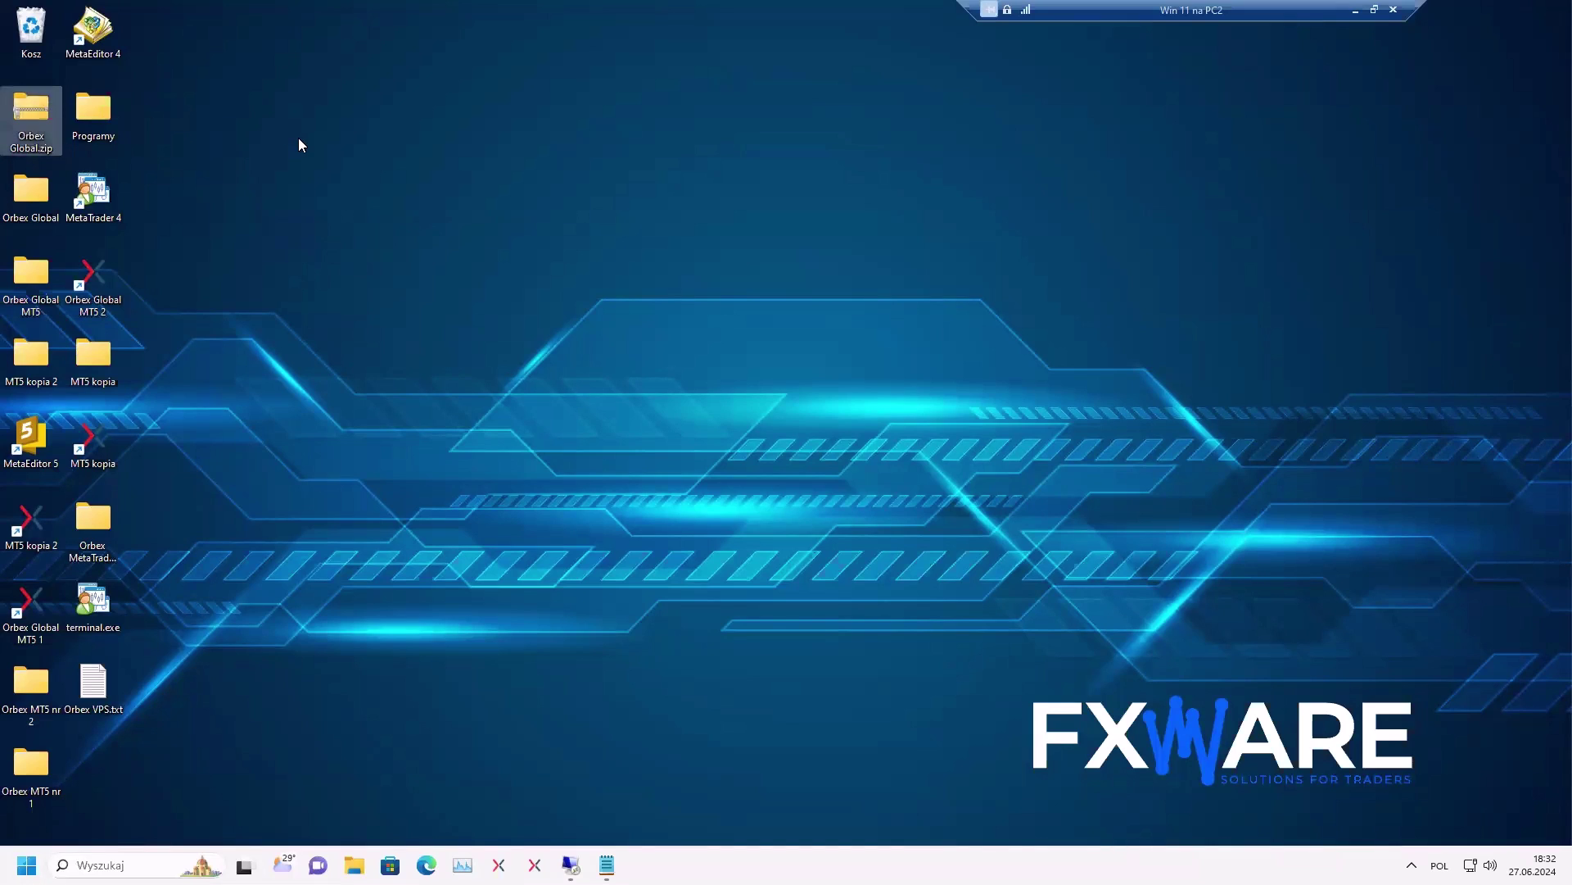
Copy Orbex Global.zip, switch to the VPS session, close its terminal and FiboManager archive window, and paste the zip on the VPS desktop.
{"action": "right_click", "coordinate": [31, 117]}
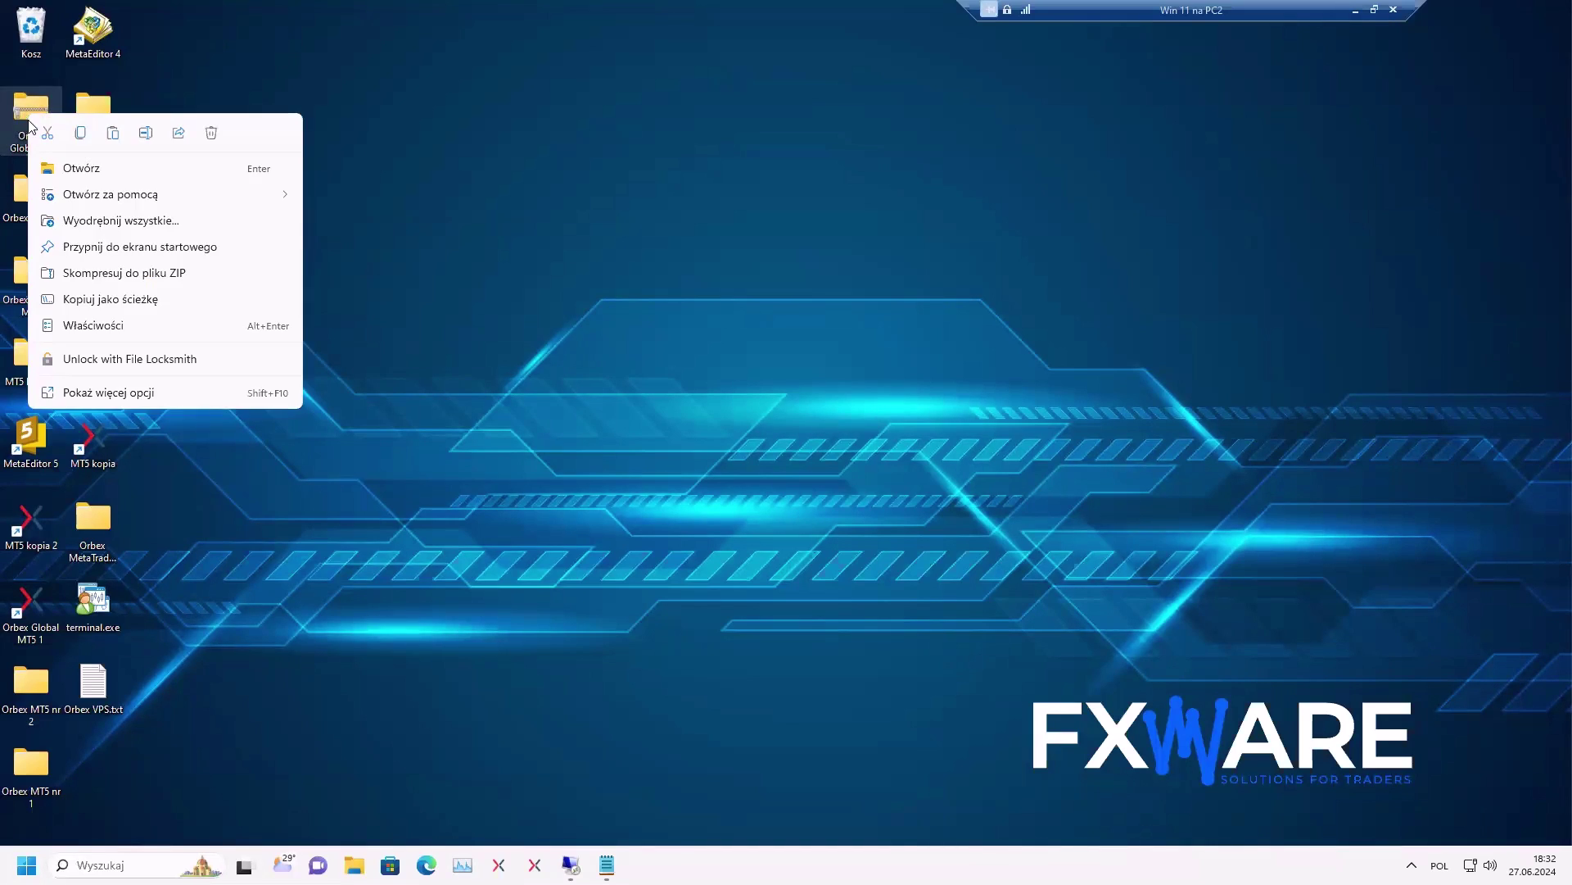
{"action": "left_click", "coordinate": [82, 135]}
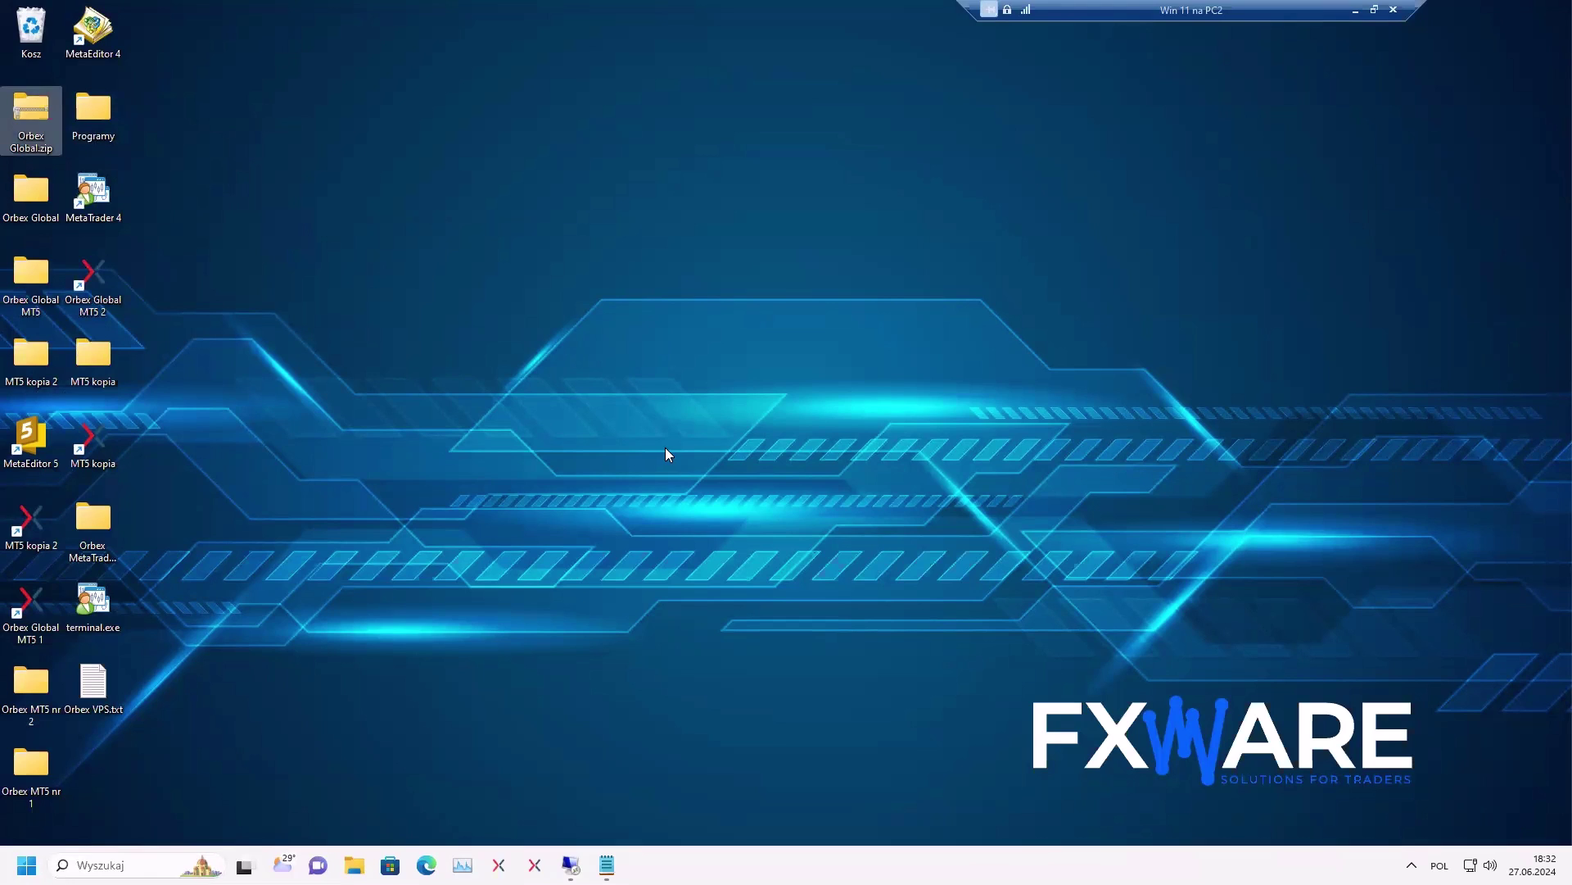
{"action": "key", "text": "alt+Tab"}
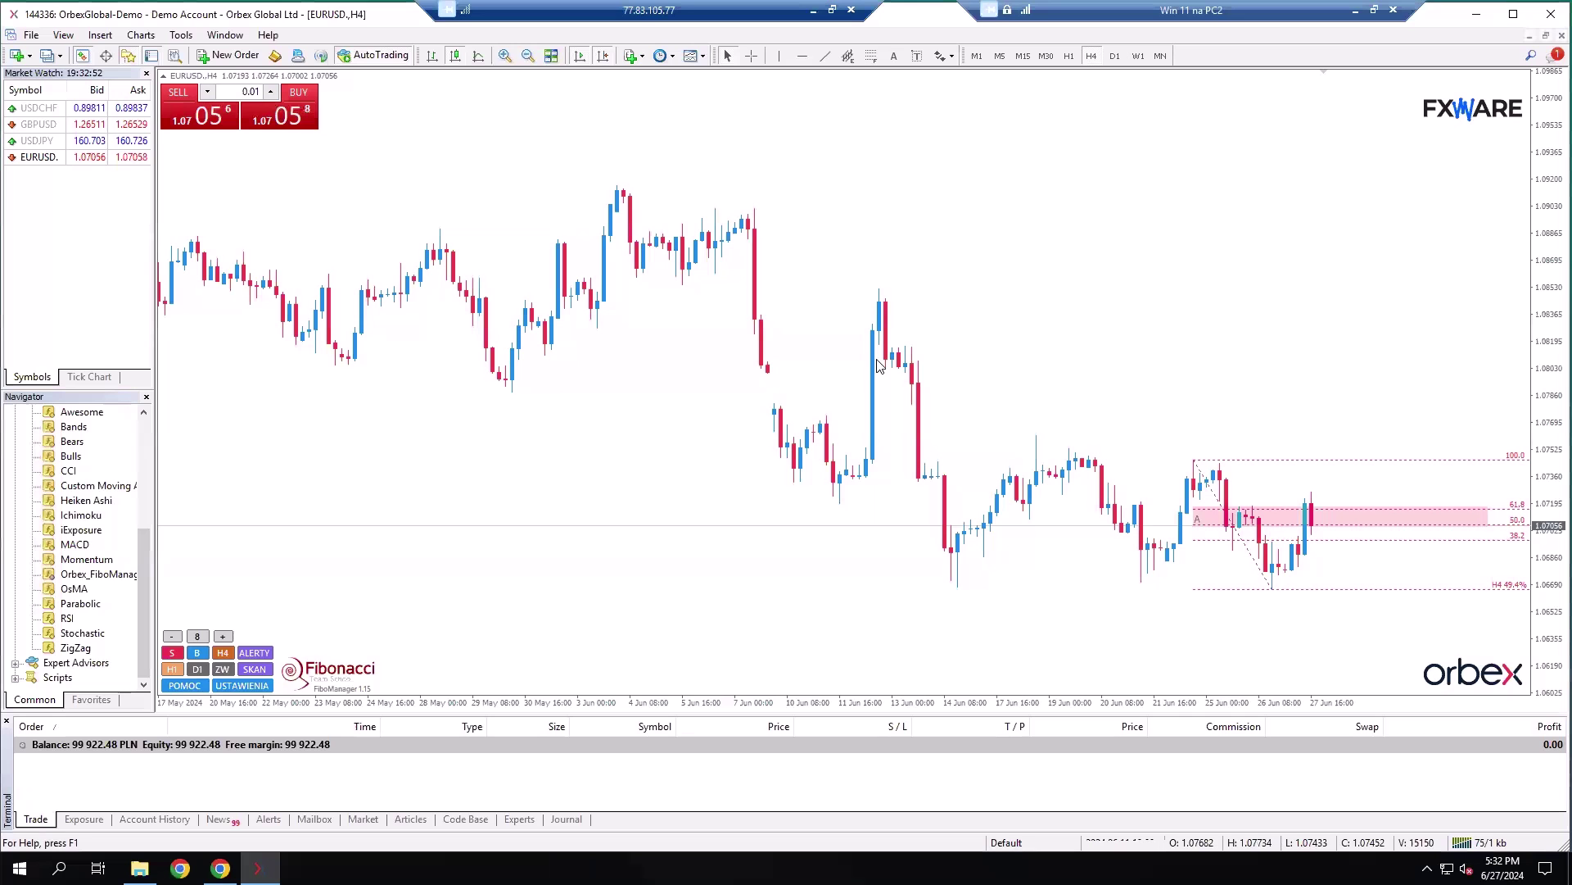
{"action": "left_click", "coordinate": [1549, 18]}
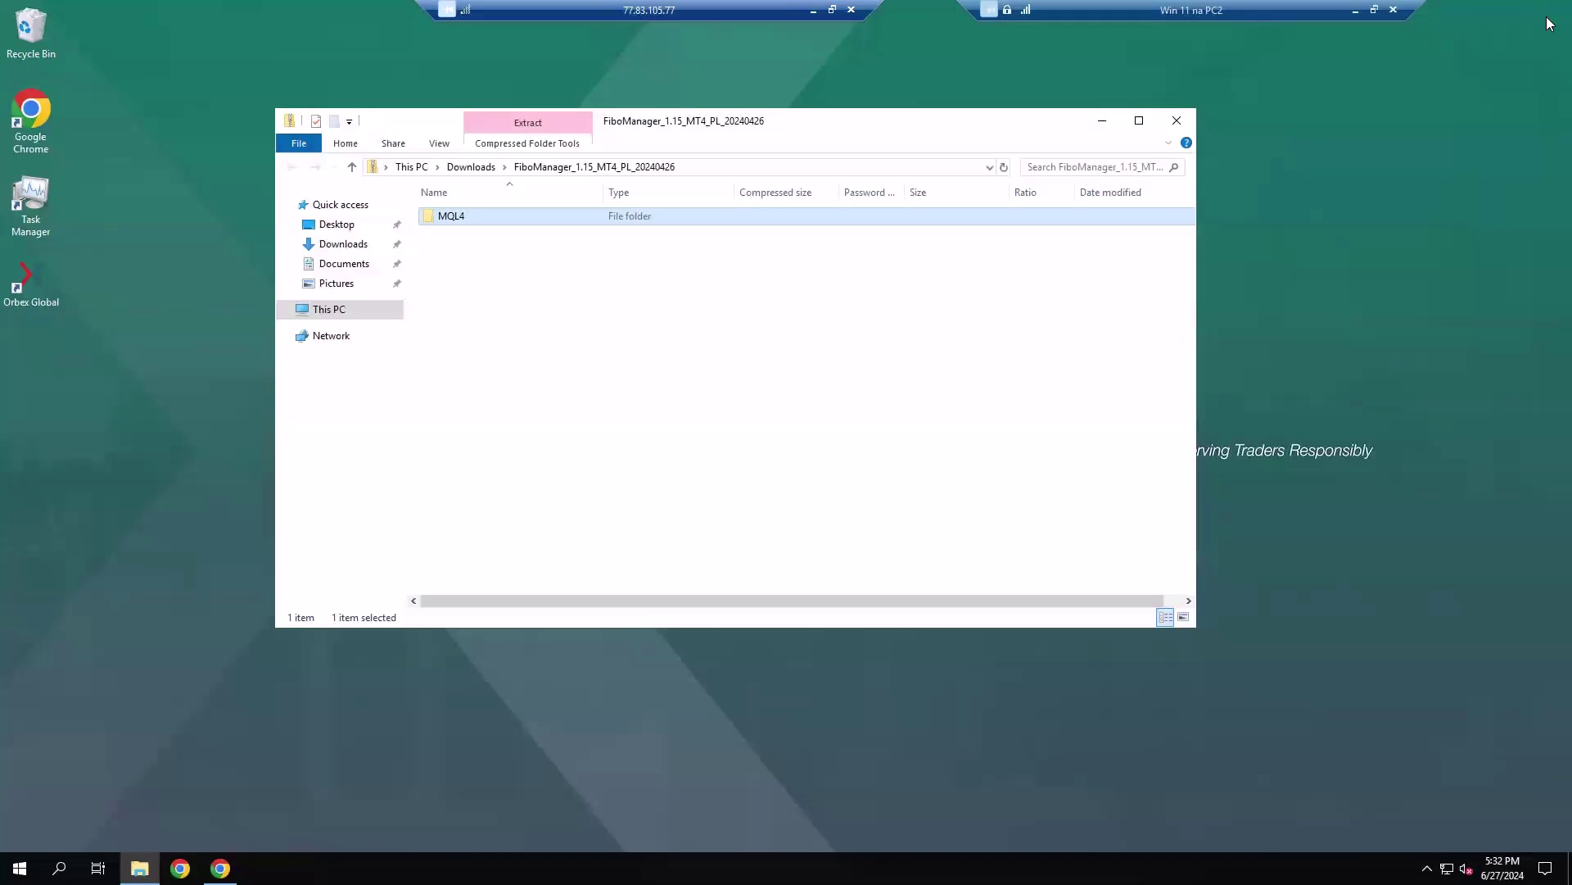
{"action": "left_click", "coordinate": [1186, 123]}
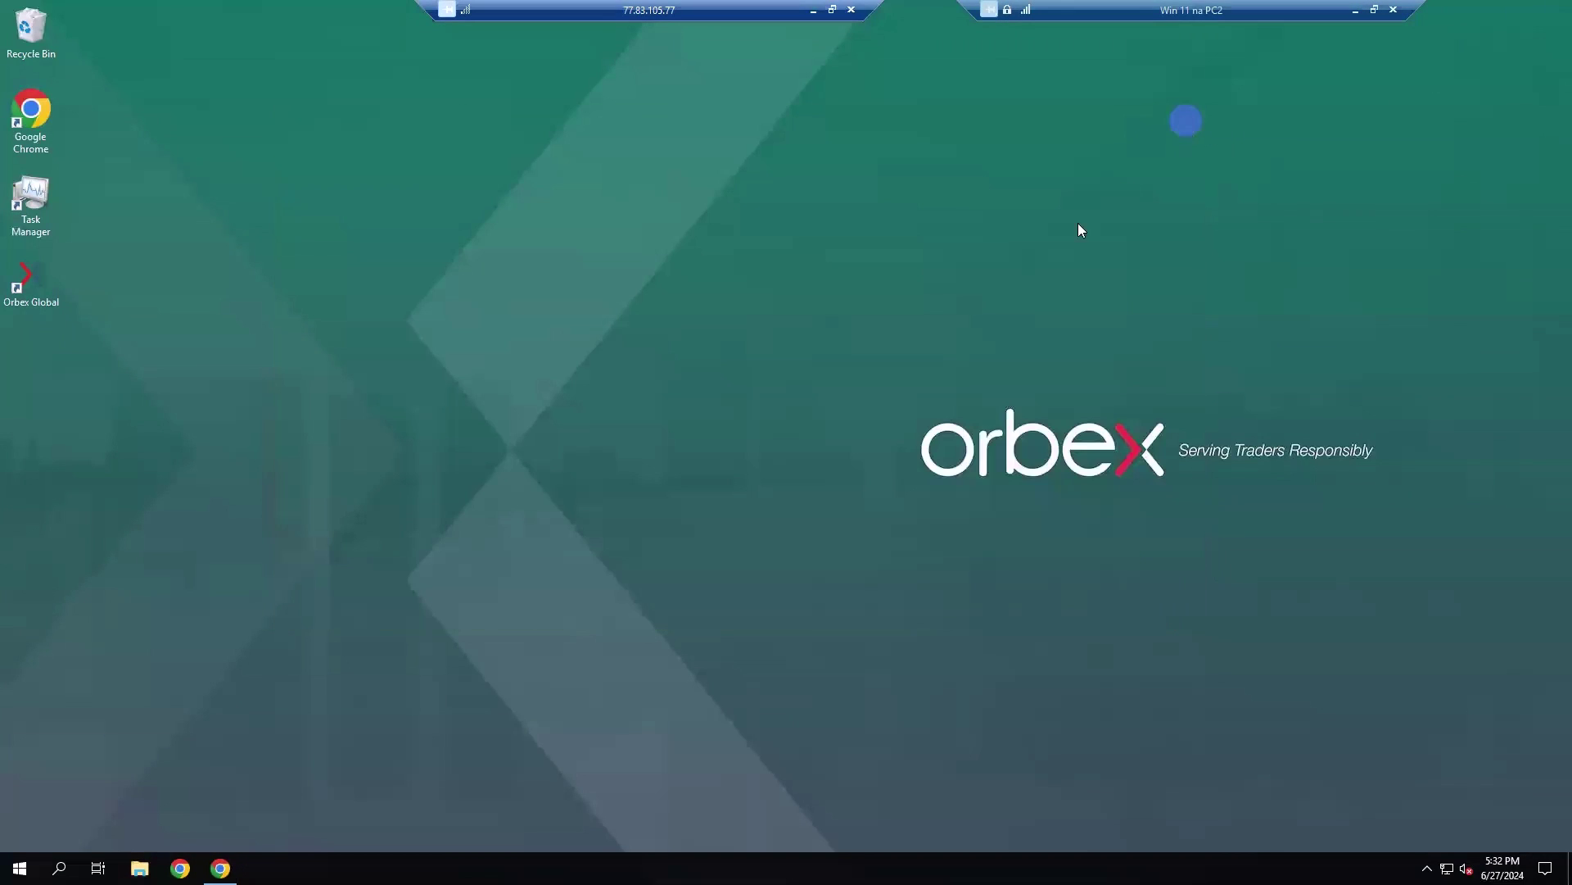
{"action": "right_click", "coordinate": [411, 187]}
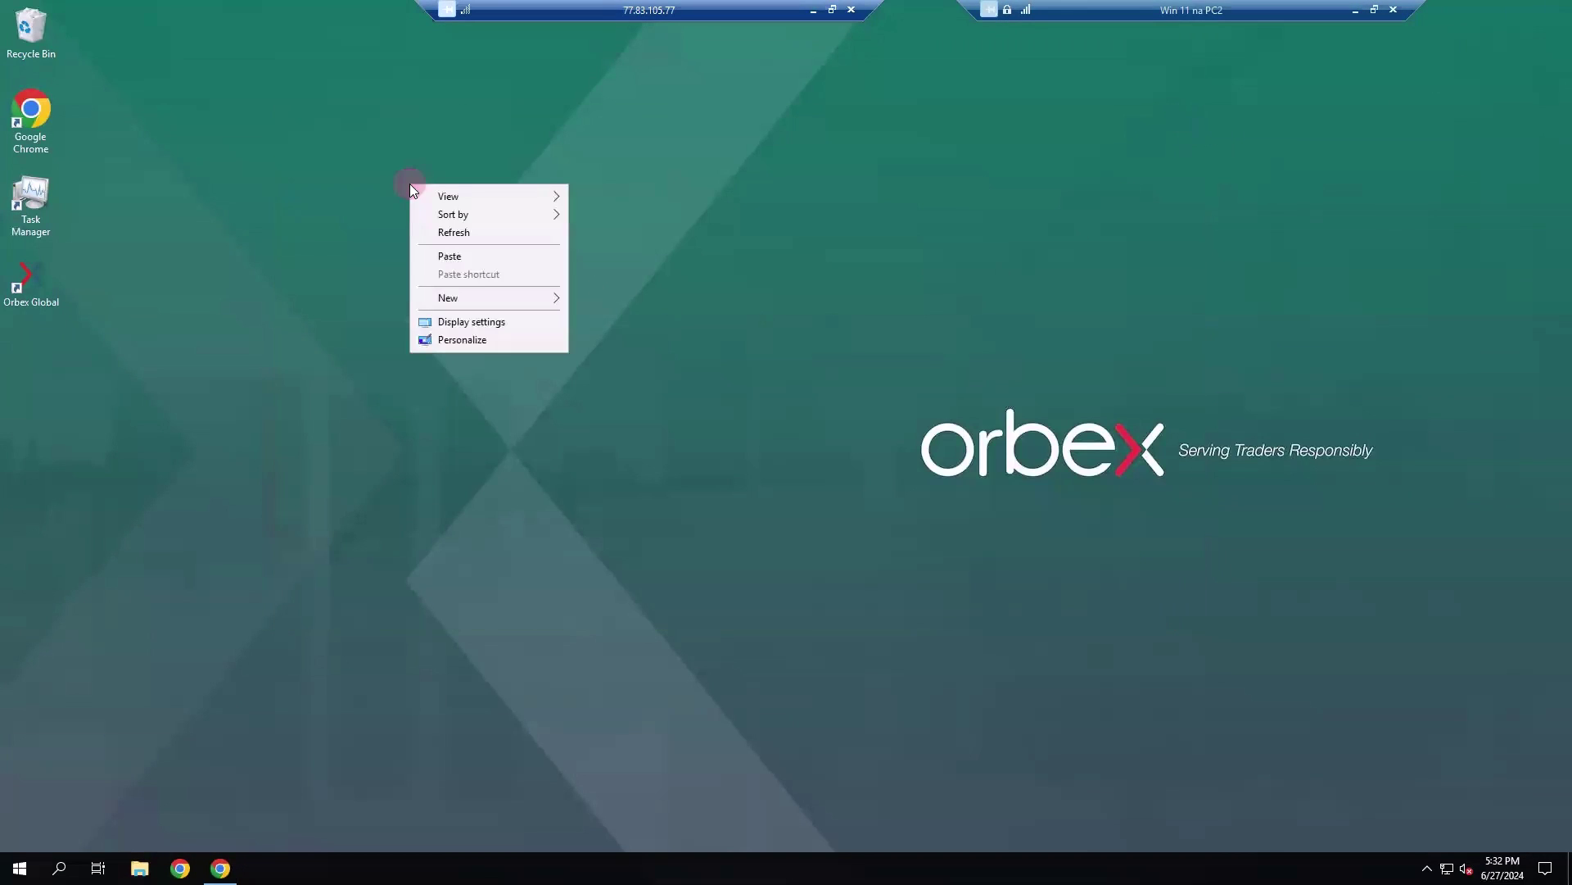
{"action": "left_click", "coordinate": [443, 255]}
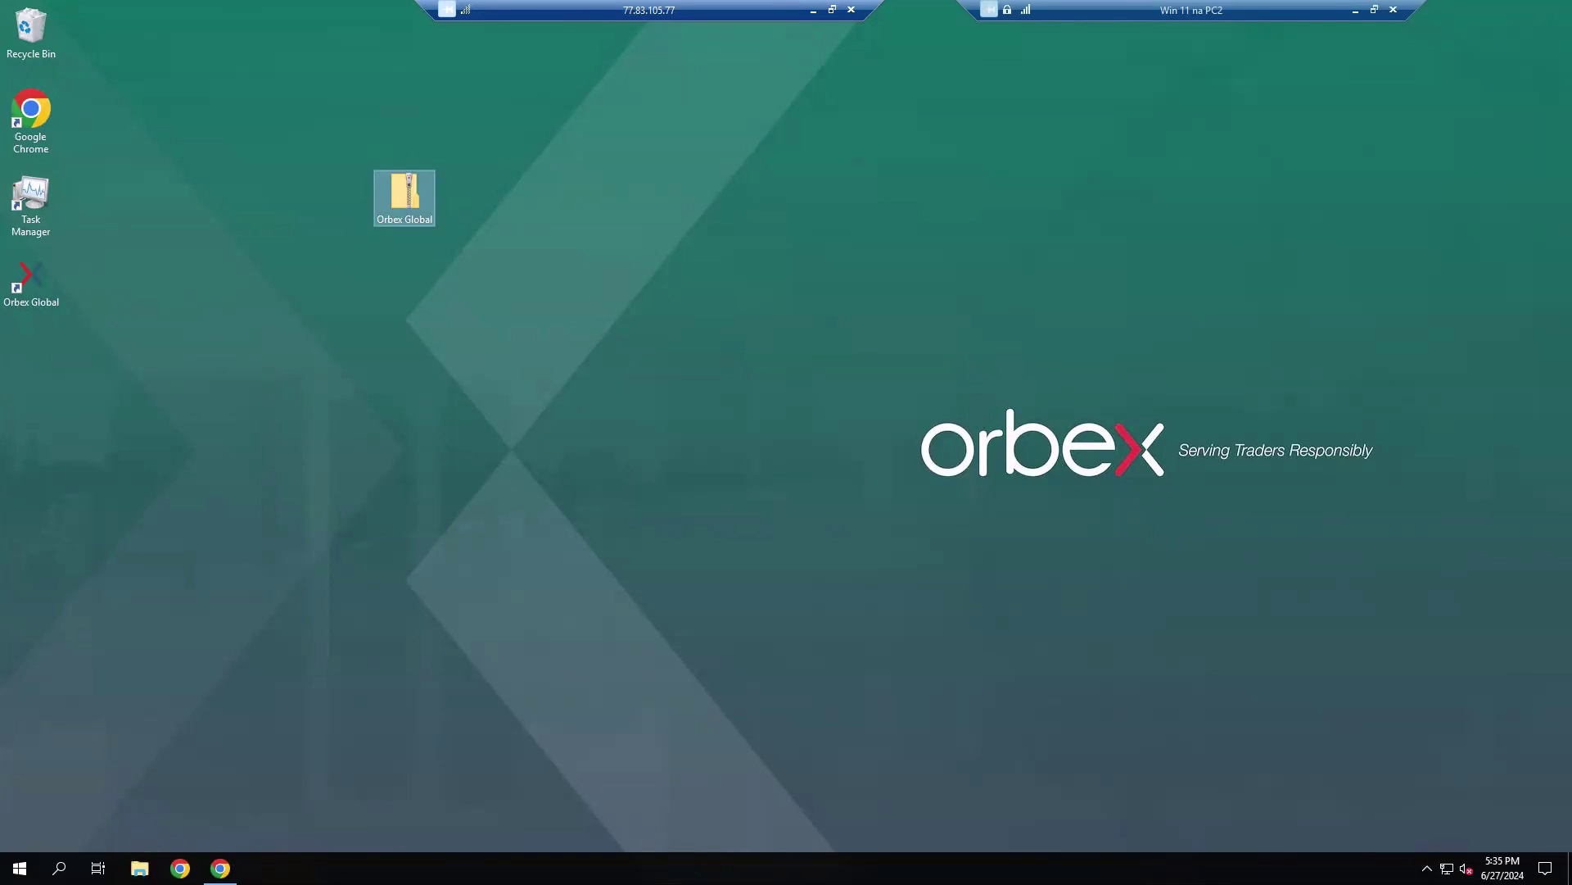
Extract the Orbex Global archive to C:\Users\Administrator\Desktop\Orbex Global on the VPS.
{"action": "right_click", "coordinate": [401, 201]}
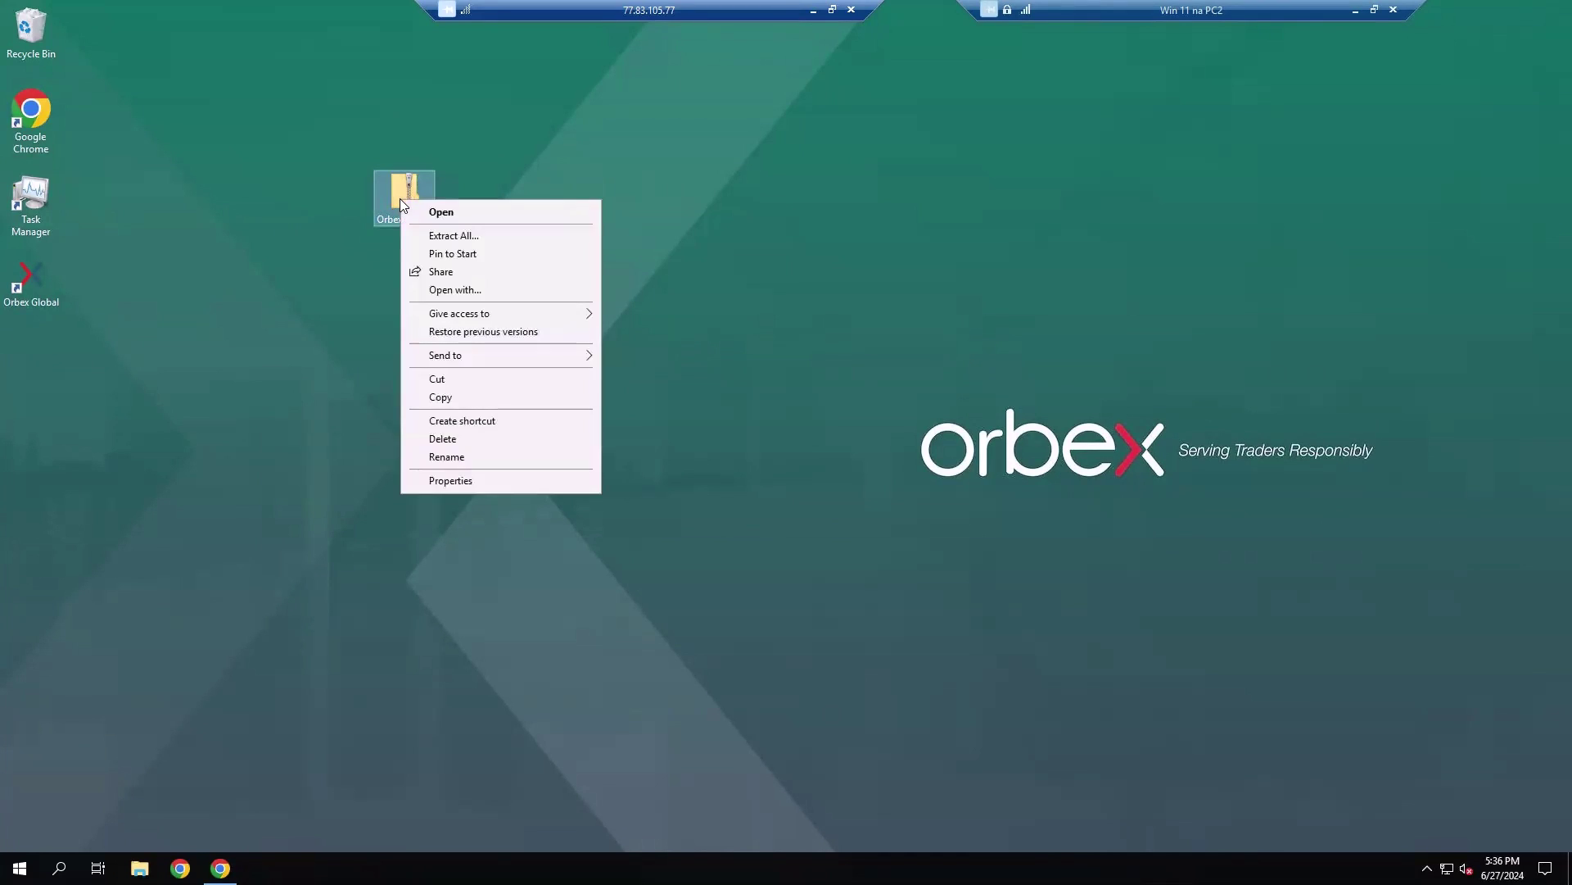
{"action": "left_click", "coordinate": [495, 236]}
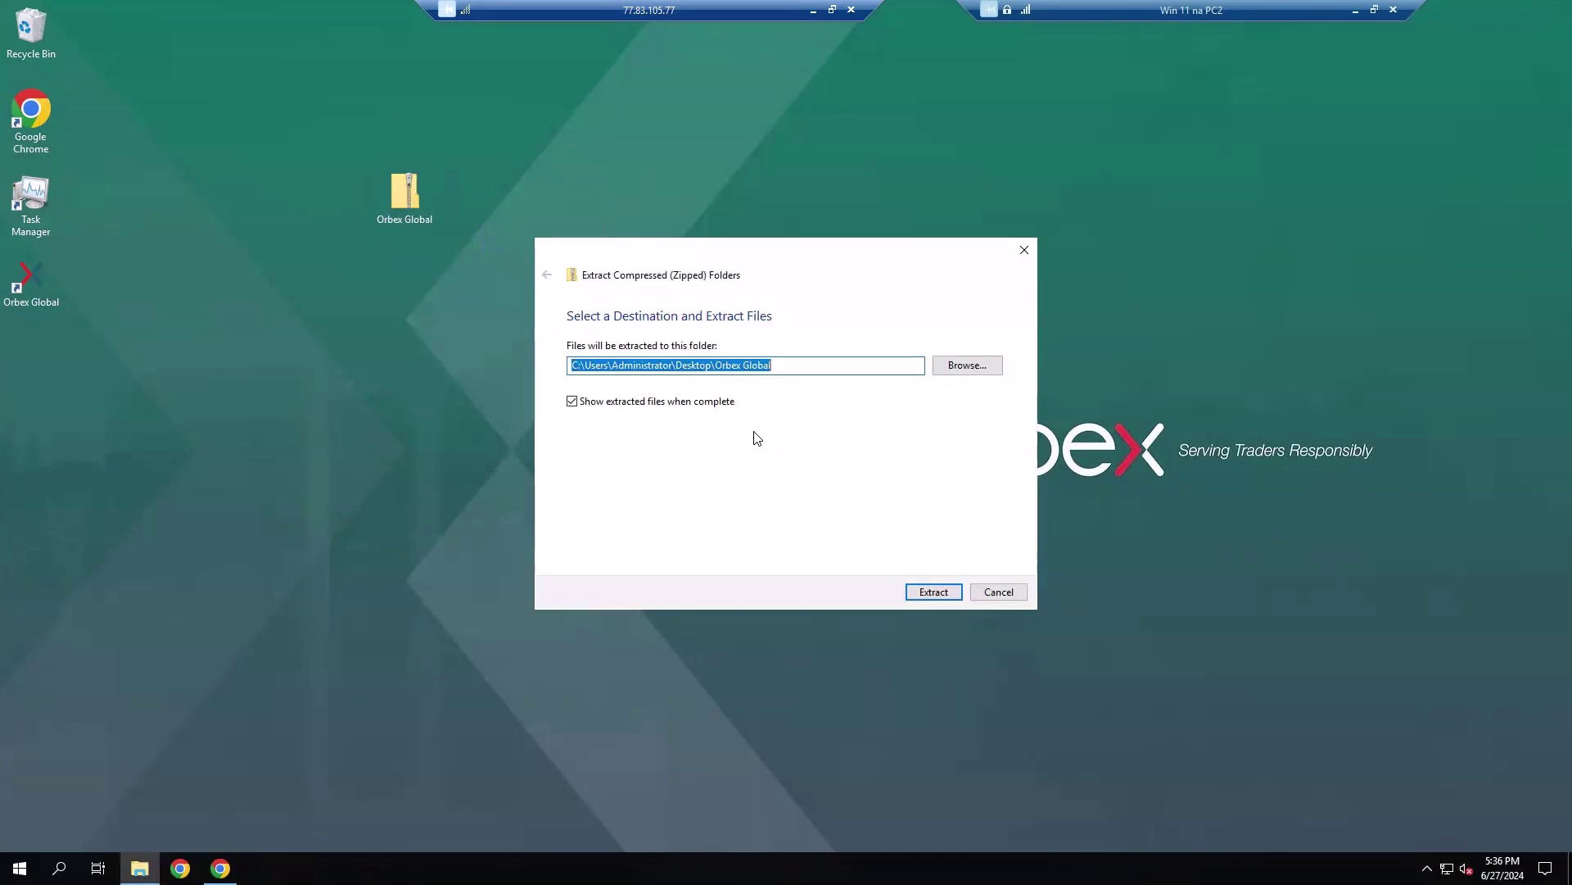
{"action": "left_click", "coordinate": [930, 597]}
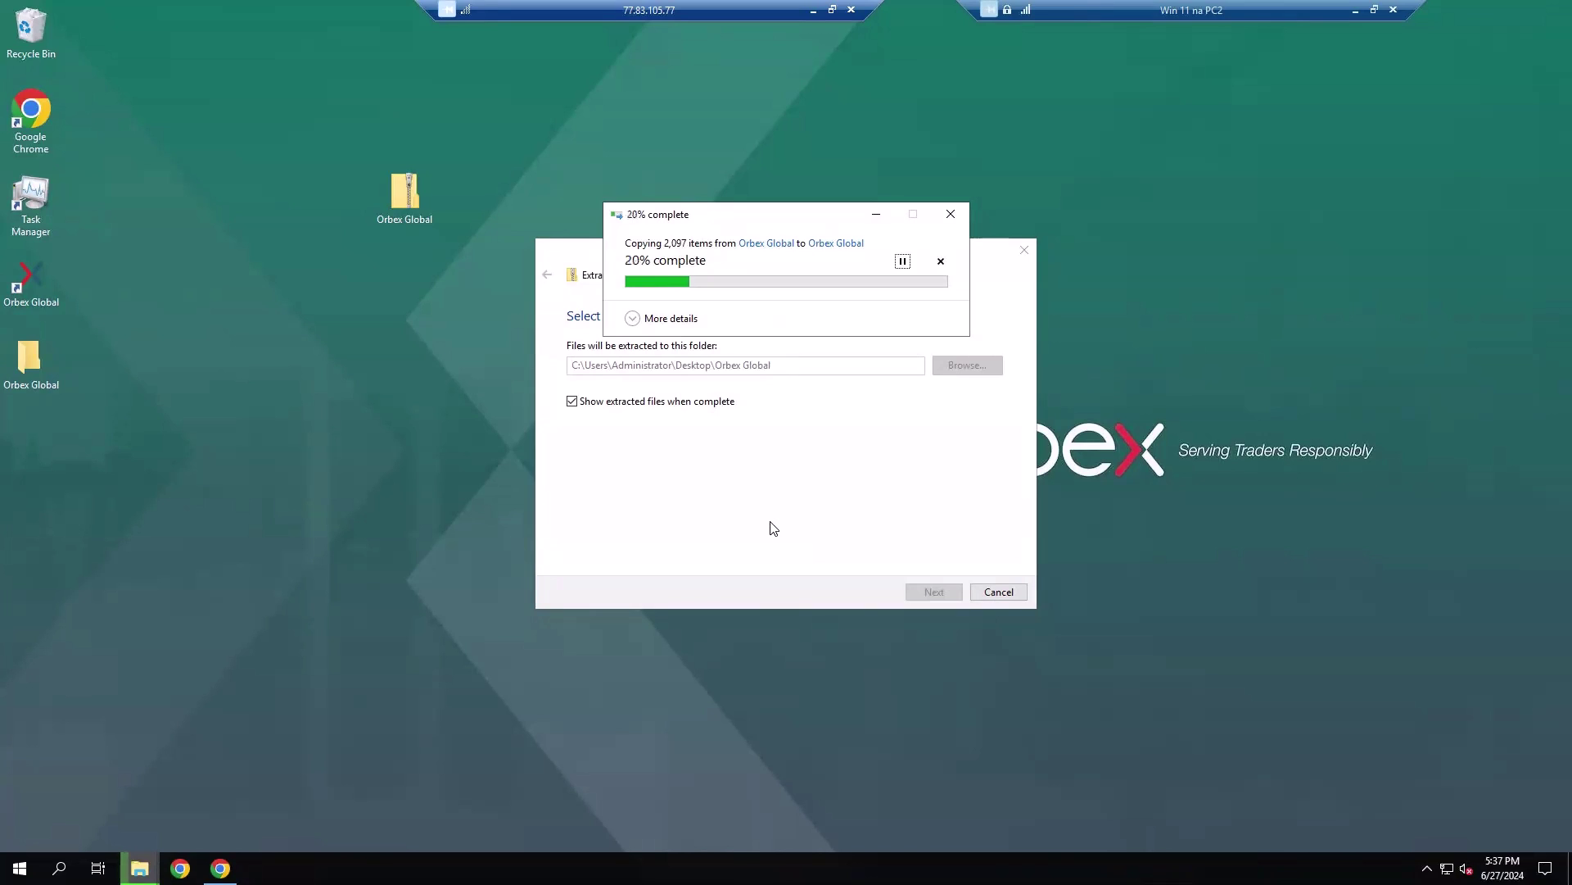
Switch to Chrome on the VPS, load fxware.pl in a new tab and open its "Aktualizacje i wersje demo" download page.
{"action": "left_click", "coordinate": [220, 869]}
{"action": "left_click", "coordinate": [240, 17]}
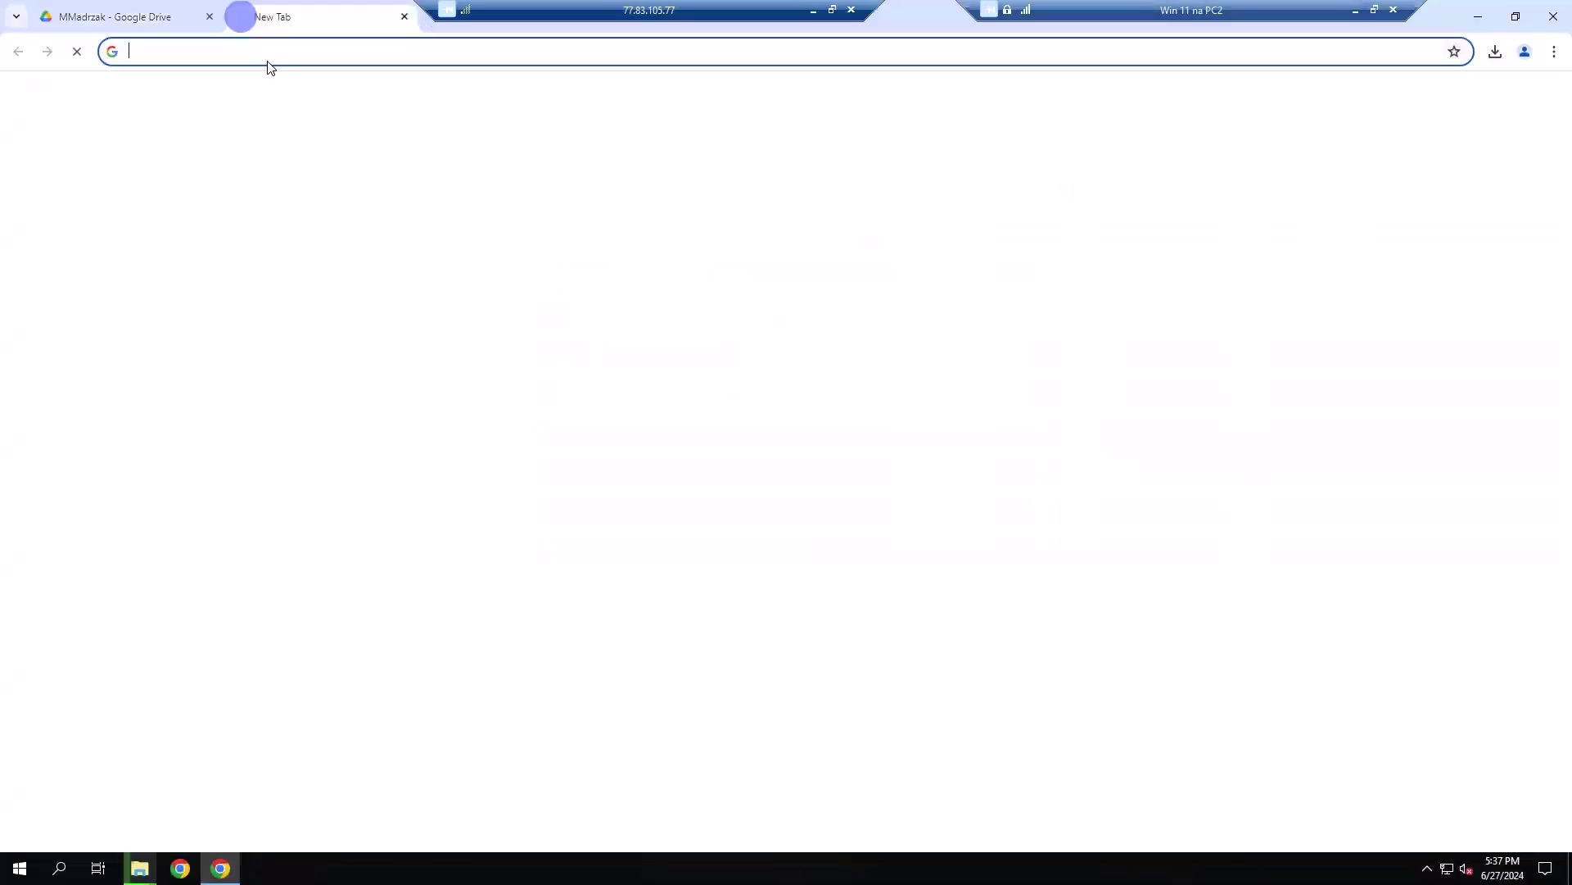
{"action": "type", "text": "fxware.pl"}
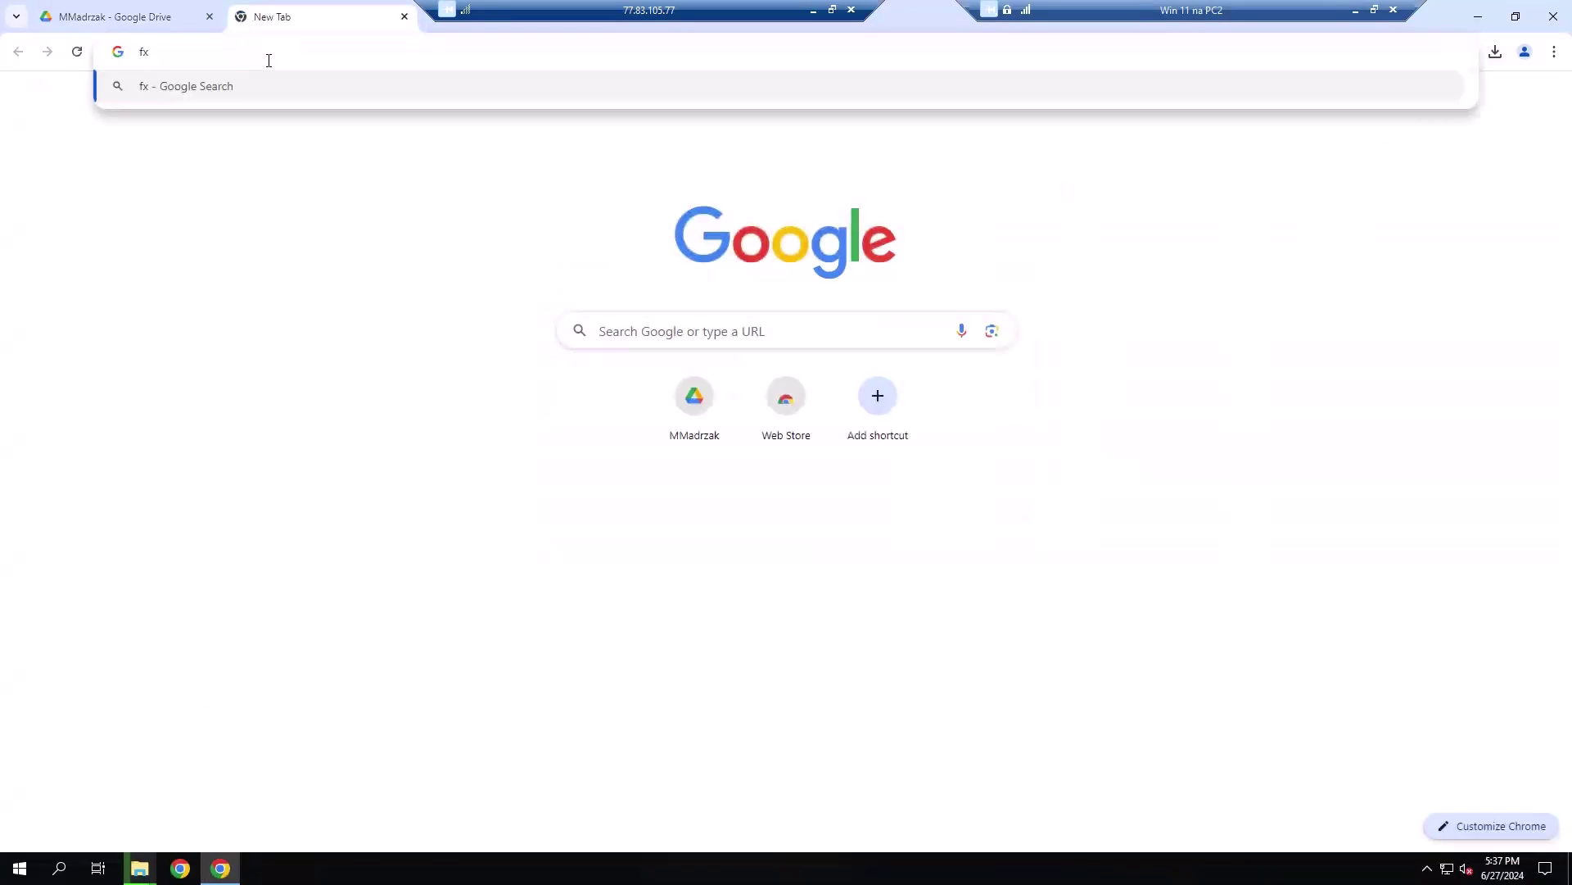
{"action": "key", "text": "Return"}
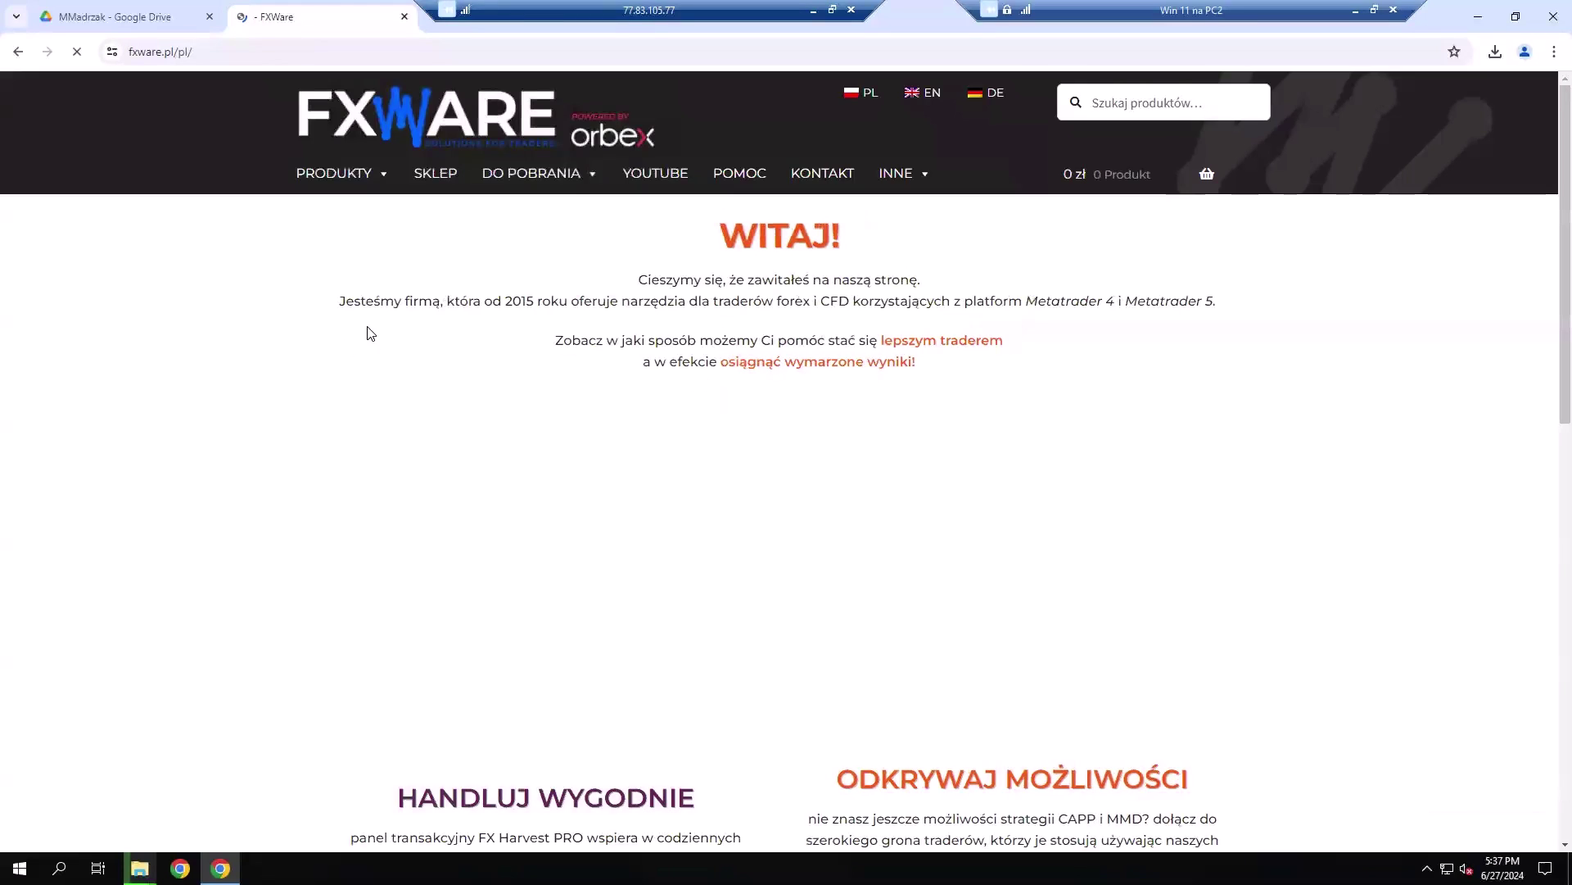
{"action": "left_click", "coordinate": [575, 185]}
{"action": "left_click", "coordinate": [563, 205]}
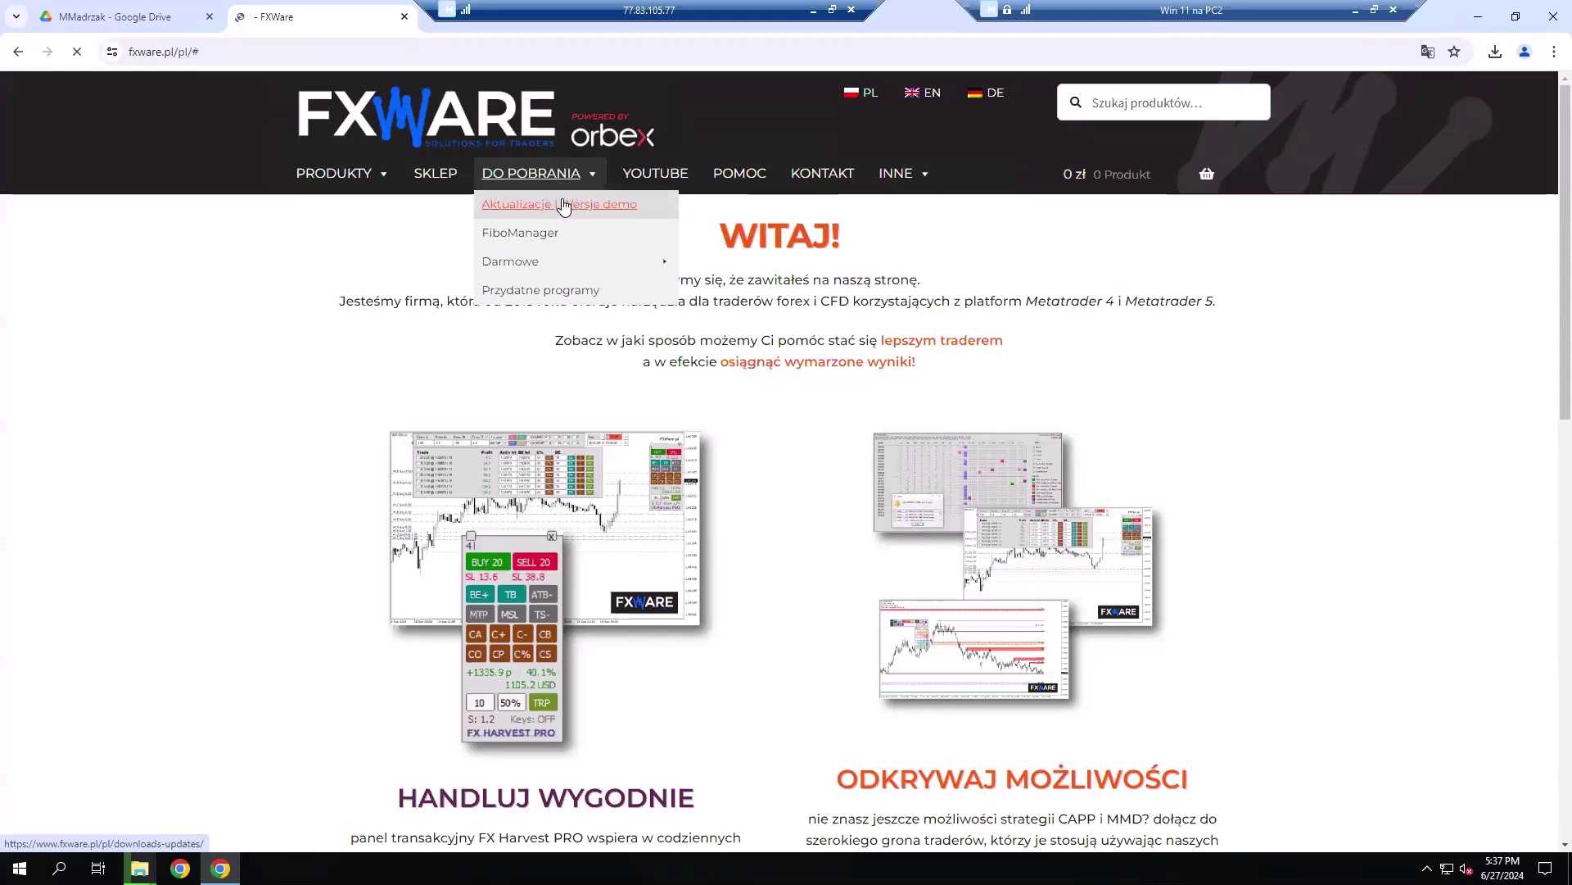
{"action": "scroll", "coordinate": [606, 336], "scroll_direction": "down", "scroll_amount": 2}
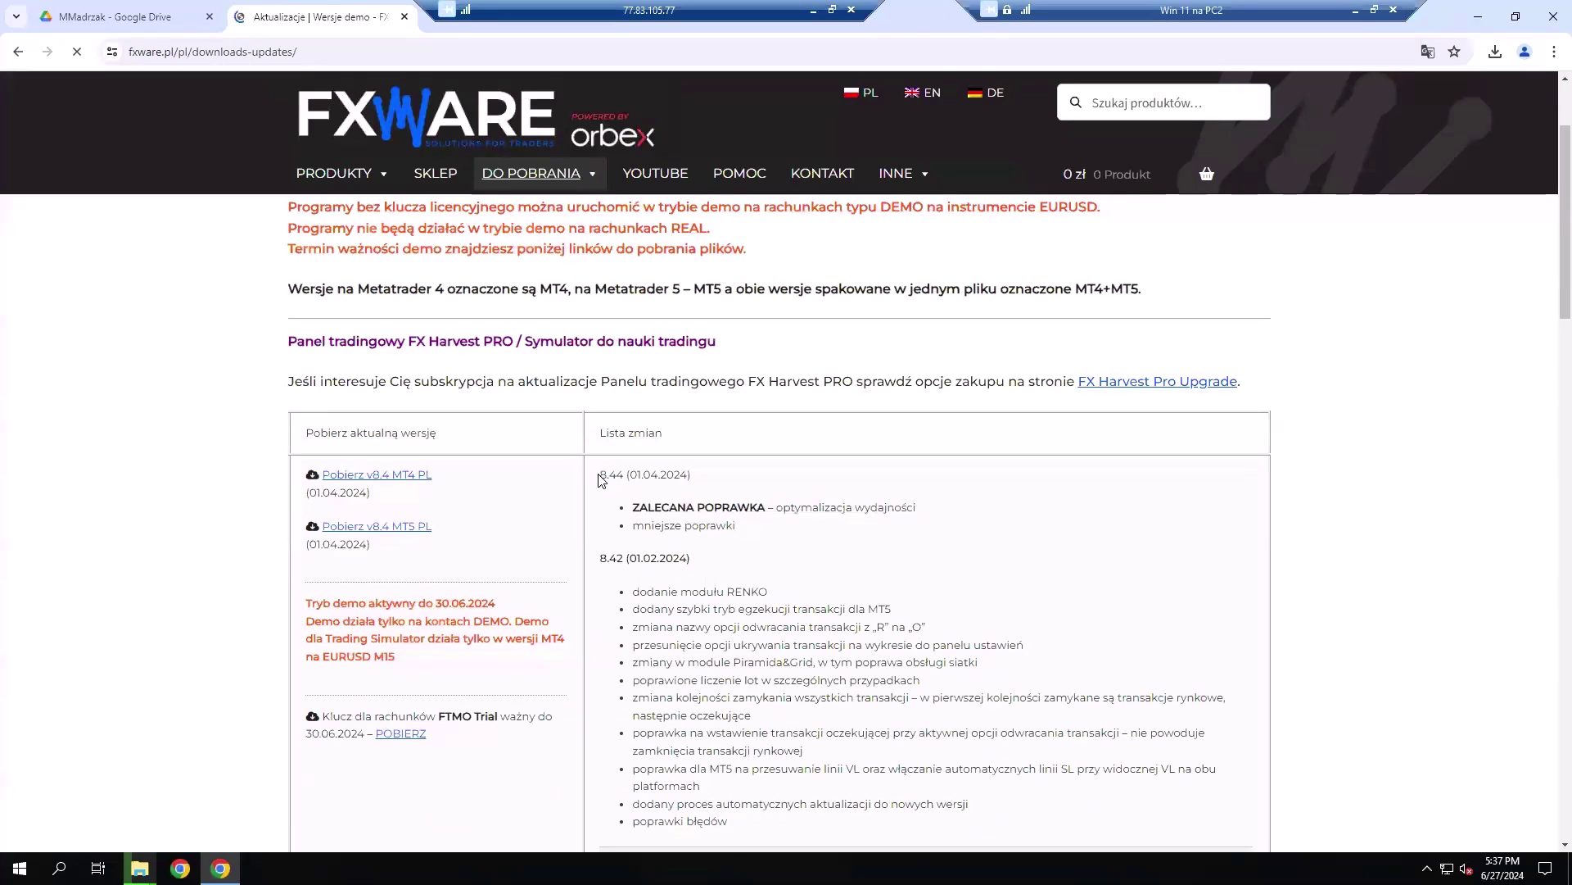
{"action": "scroll", "coordinate": [634, 503], "scroll_direction": "down", "scroll_amount": 2}
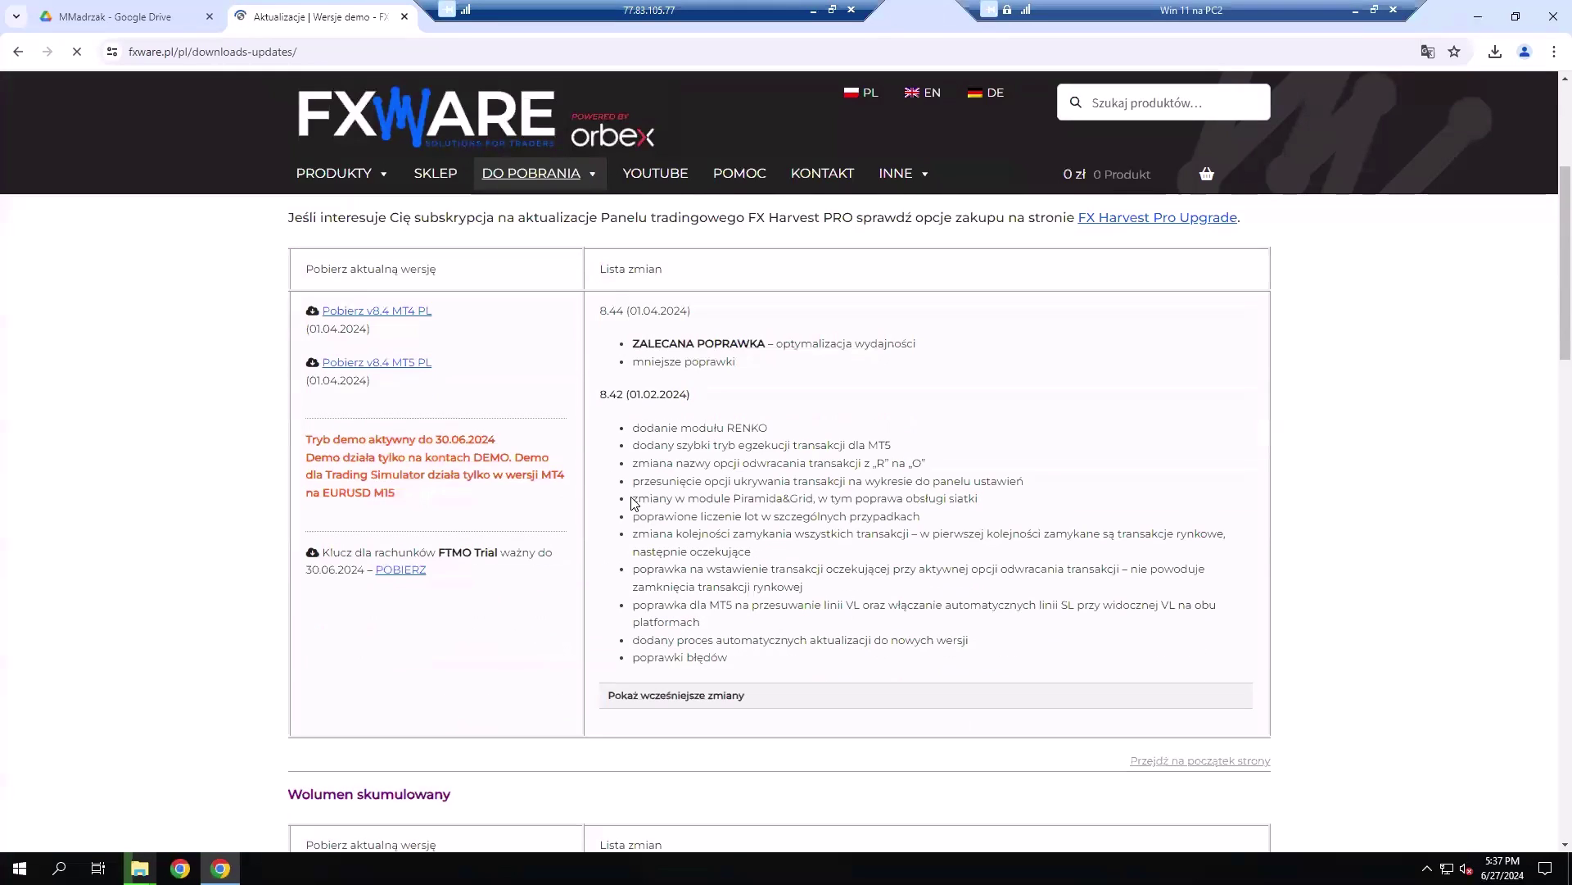
{"action": "scroll", "coordinate": [635, 503], "scroll_direction": "up", "scroll_amount": 4}
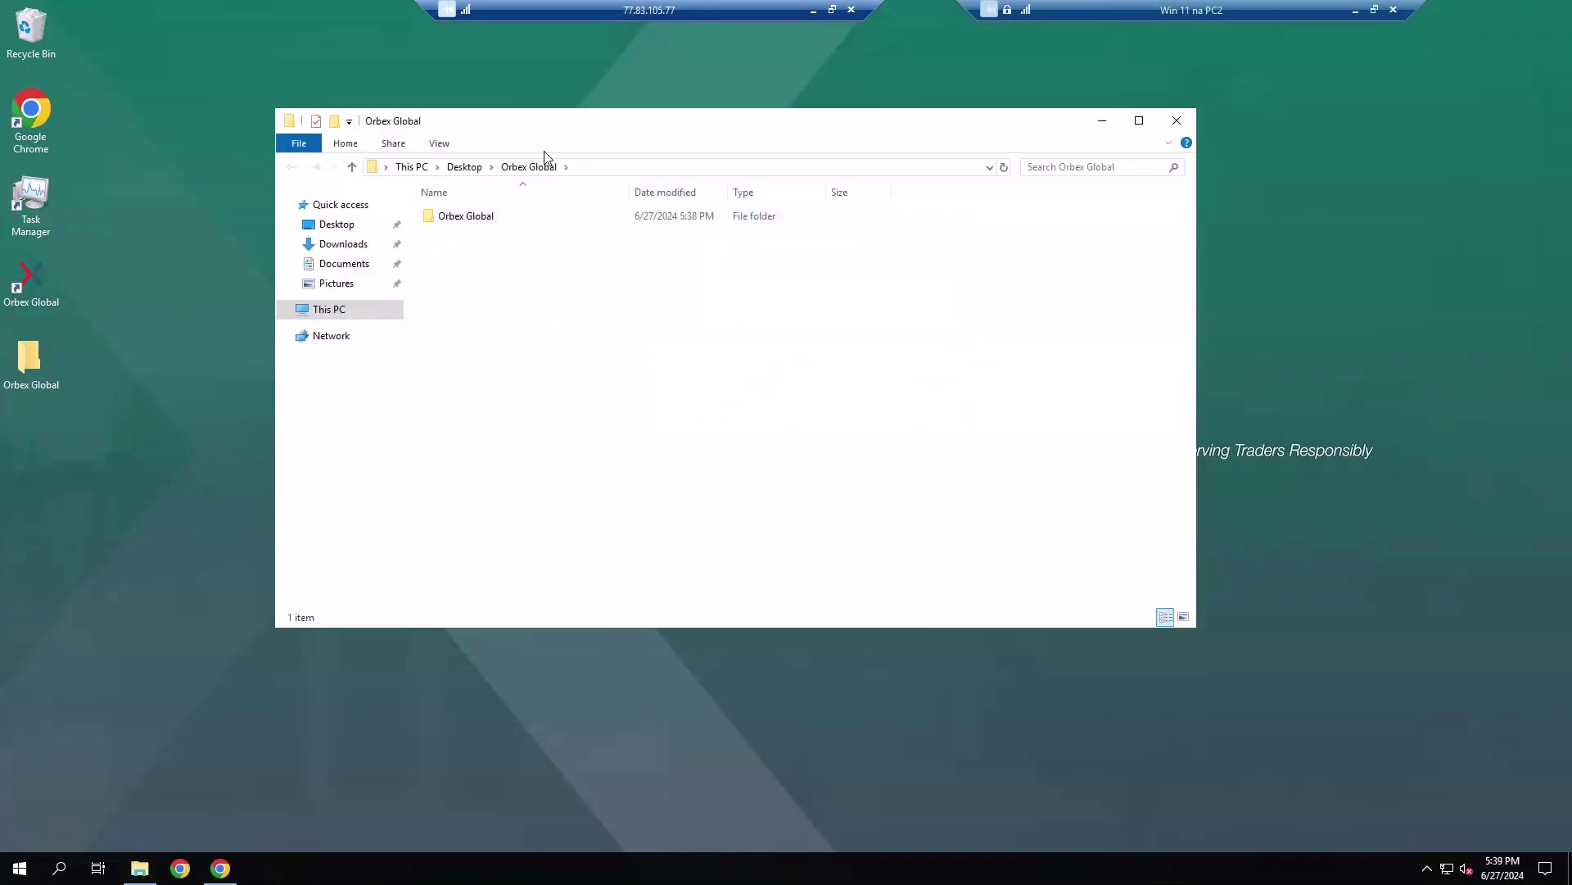
Create a shortcut to the terminal application inside the nested Orbex Global folder.
{"action": "left_click_drag", "start_coordinate": [502, 124], "coordinate": [754, 238]}
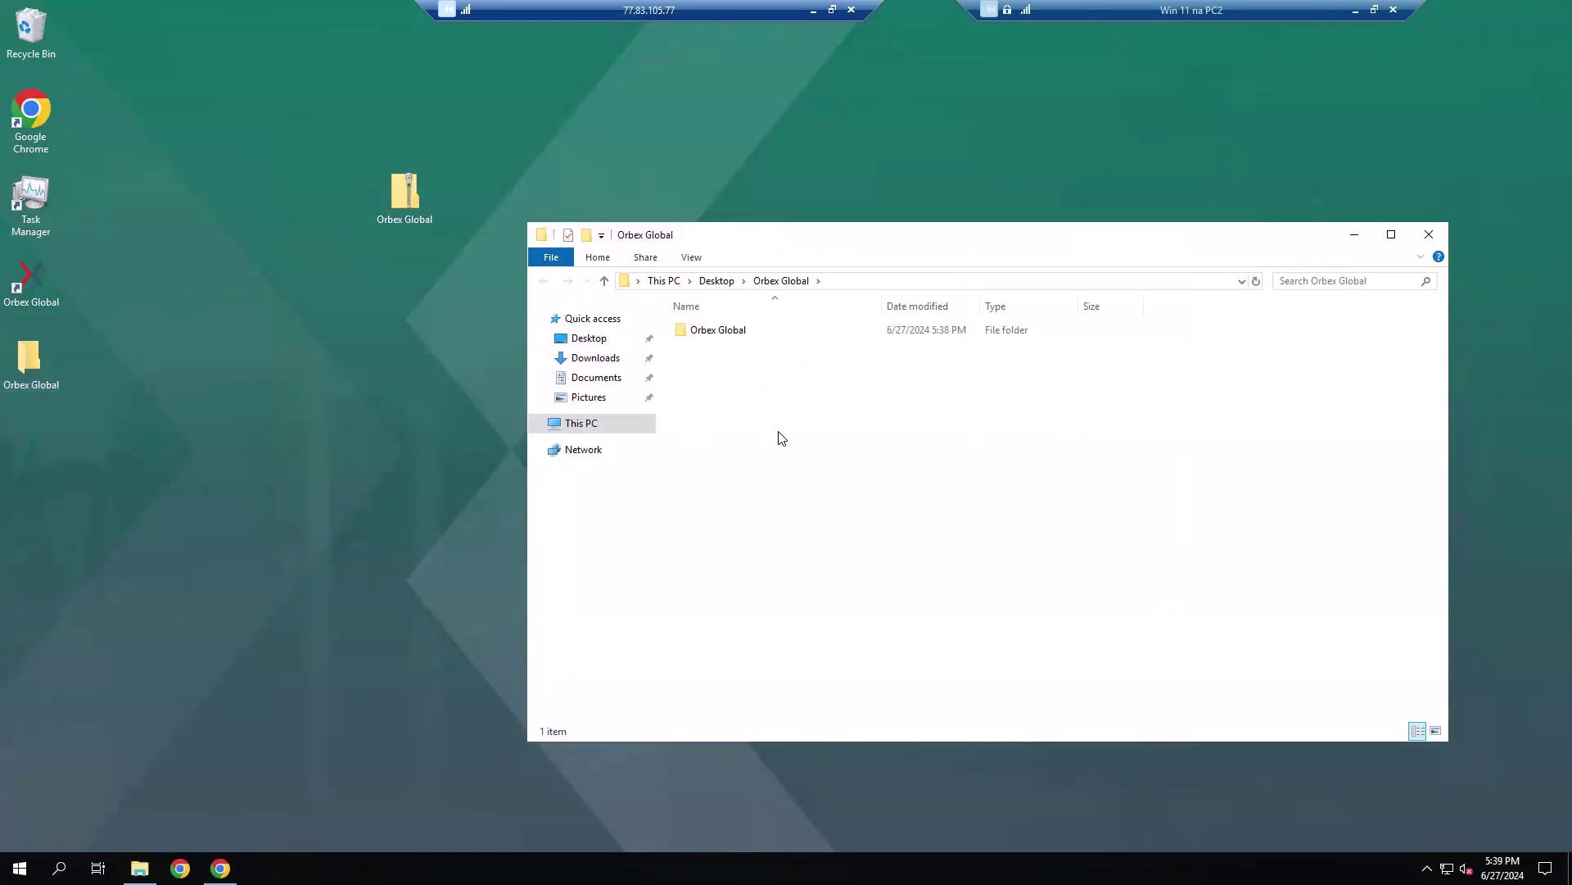
{"action": "double_click", "coordinate": [715, 331]}
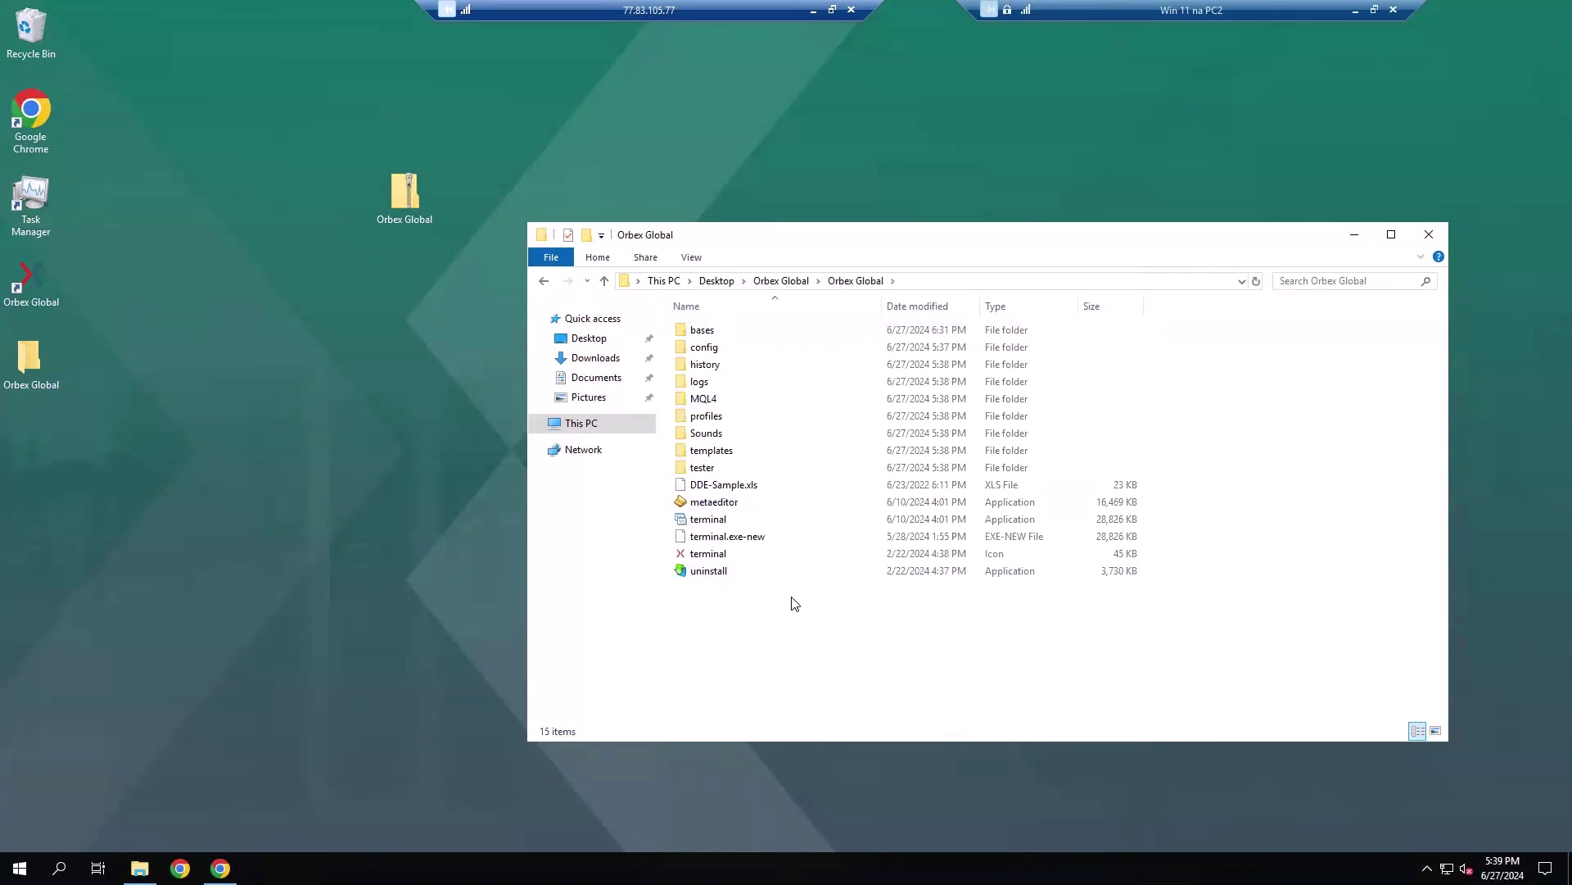
{"action": "right_click", "coordinate": [736, 519]}
{"action": "left_click", "coordinate": [829, 630]}
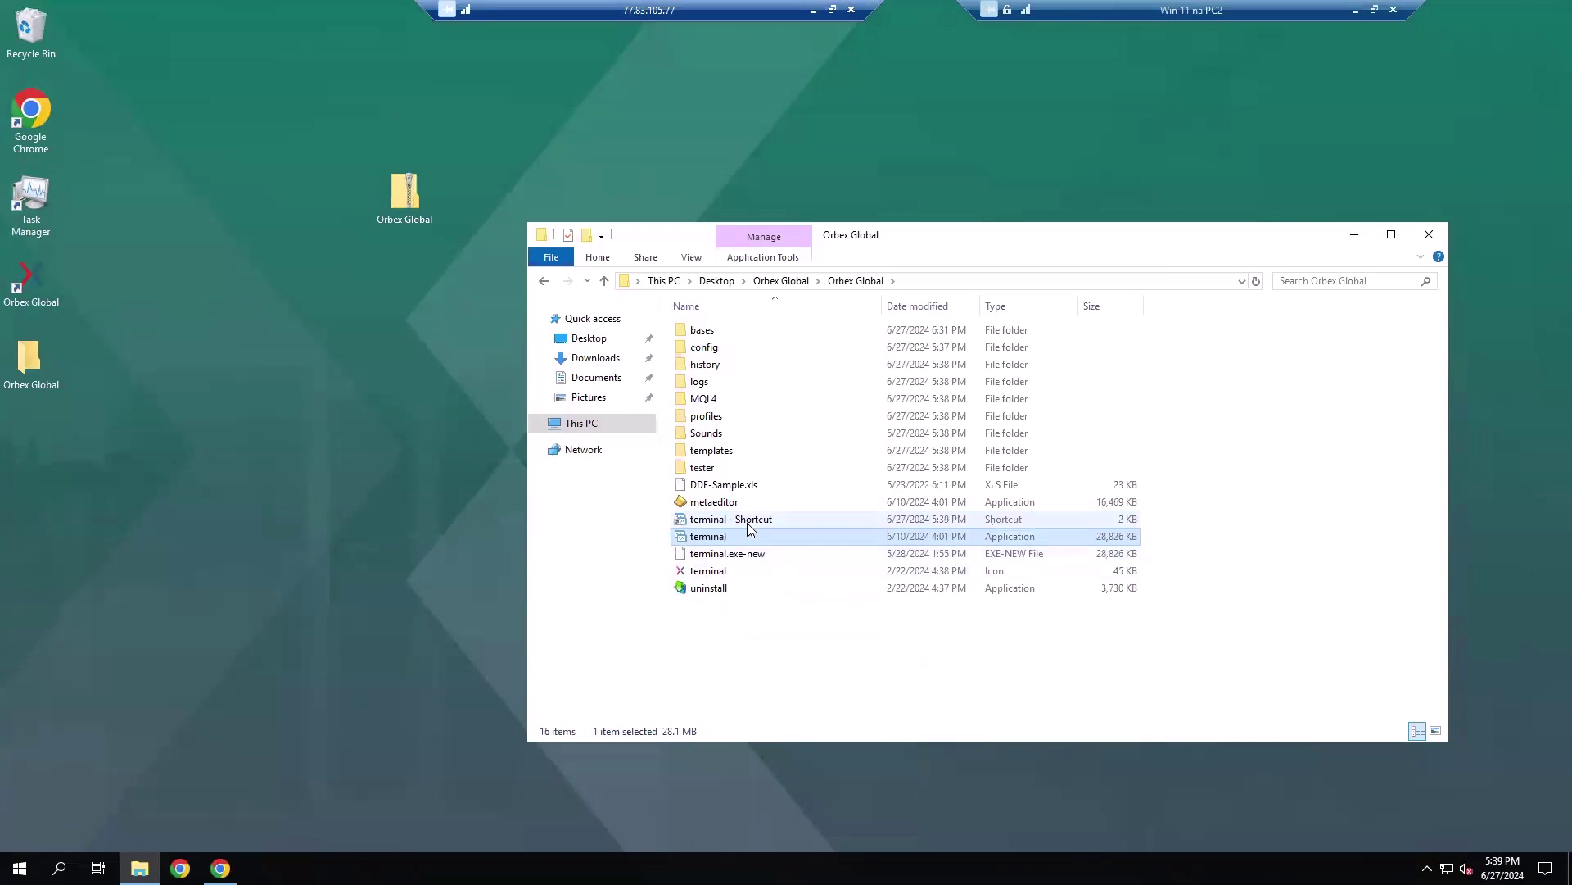
Move the terminal shortcut onto the desktop, close the folder window and place the Orbex Global zip below the Orbex Global folder.
{"action": "left_click_drag", "start_coordinate": [747, 522], "coordinate": [330, 465]}
{"action": "left_click", "coordinate": [1429, 235]}
{"action": "left_click_drag", "start_coordinate": [405, 195], "coordinate": [31, 442]}
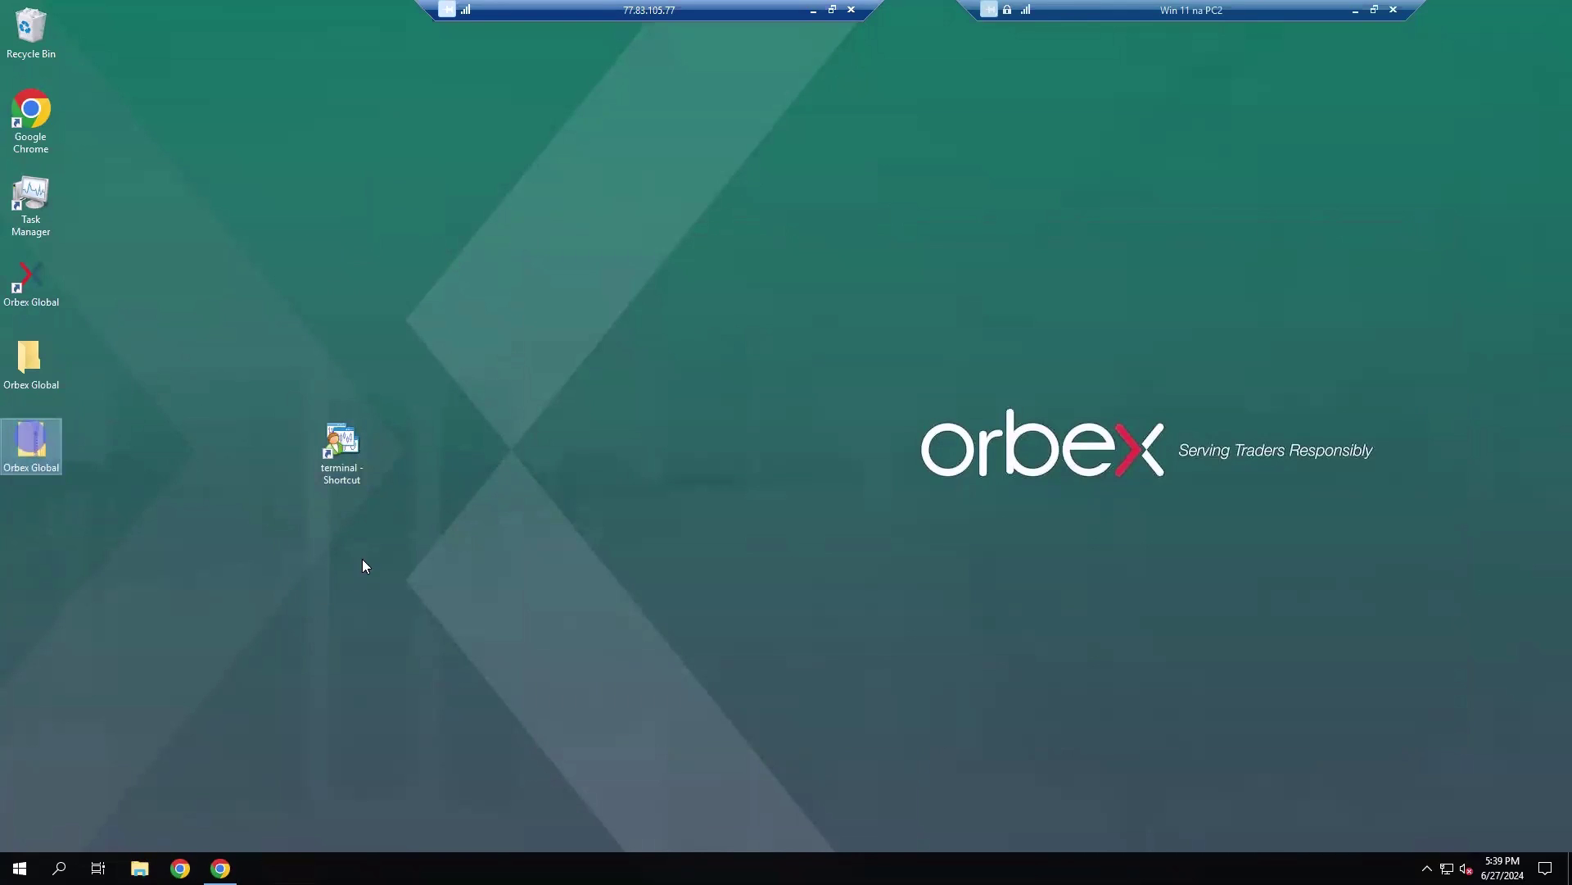
Append the /portable switch, preceded by a space, to the target of the desktop terminal shortcut and save its properties.
{"action": "right_click", "coordinate": [339, 435]}
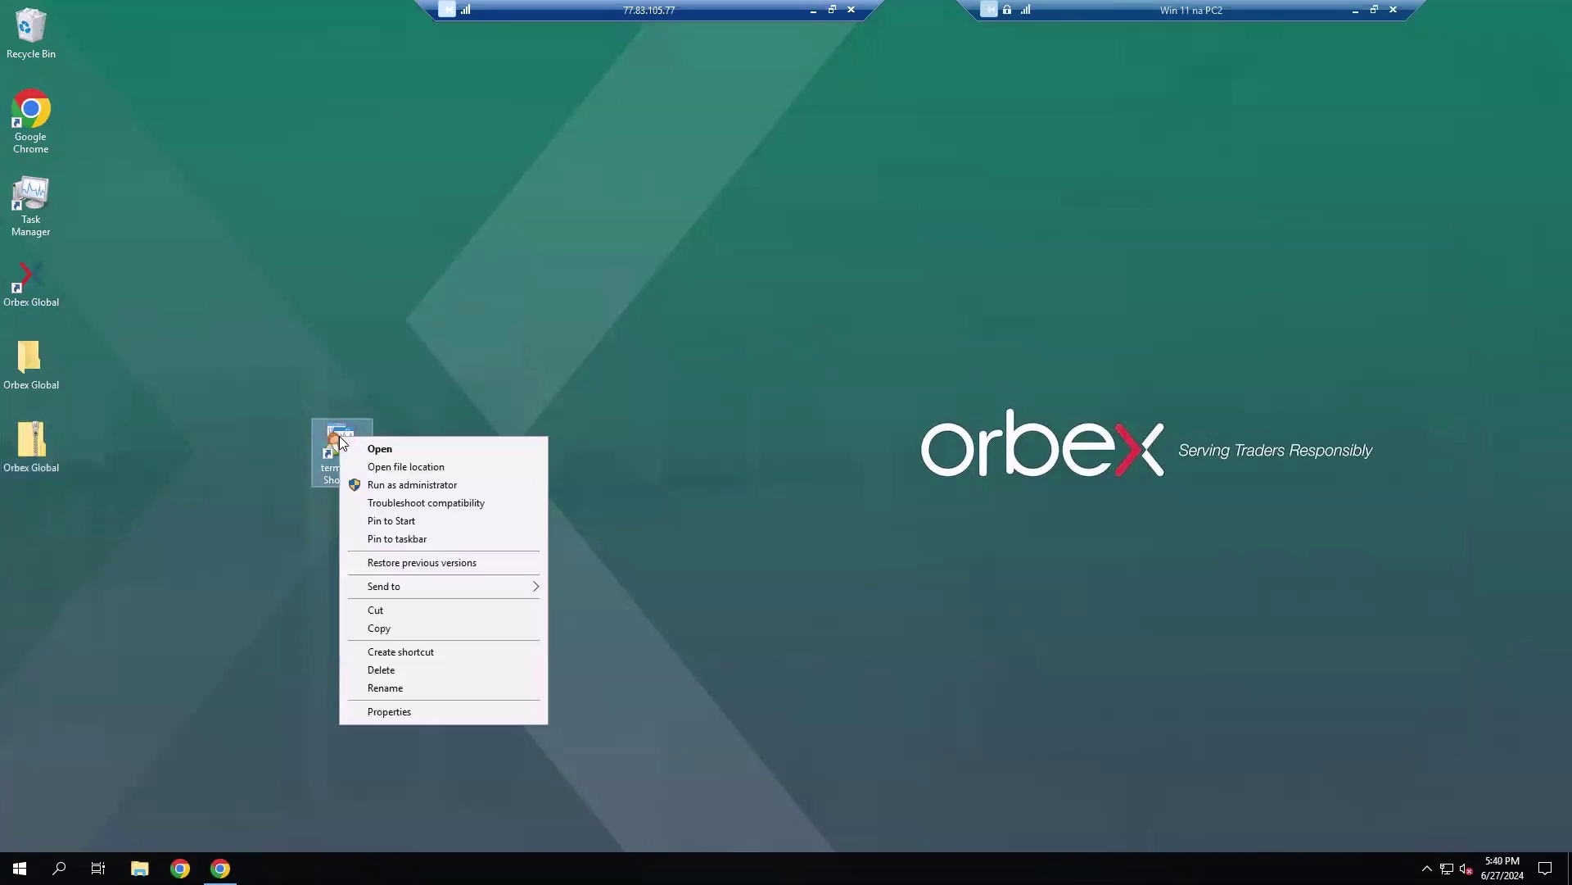
{"action": "left_click", "coordinate": [404, 711]}
{"action": "left_click_drag", "start_coordinate": [456, 418], "coordinate": [614, 293]}
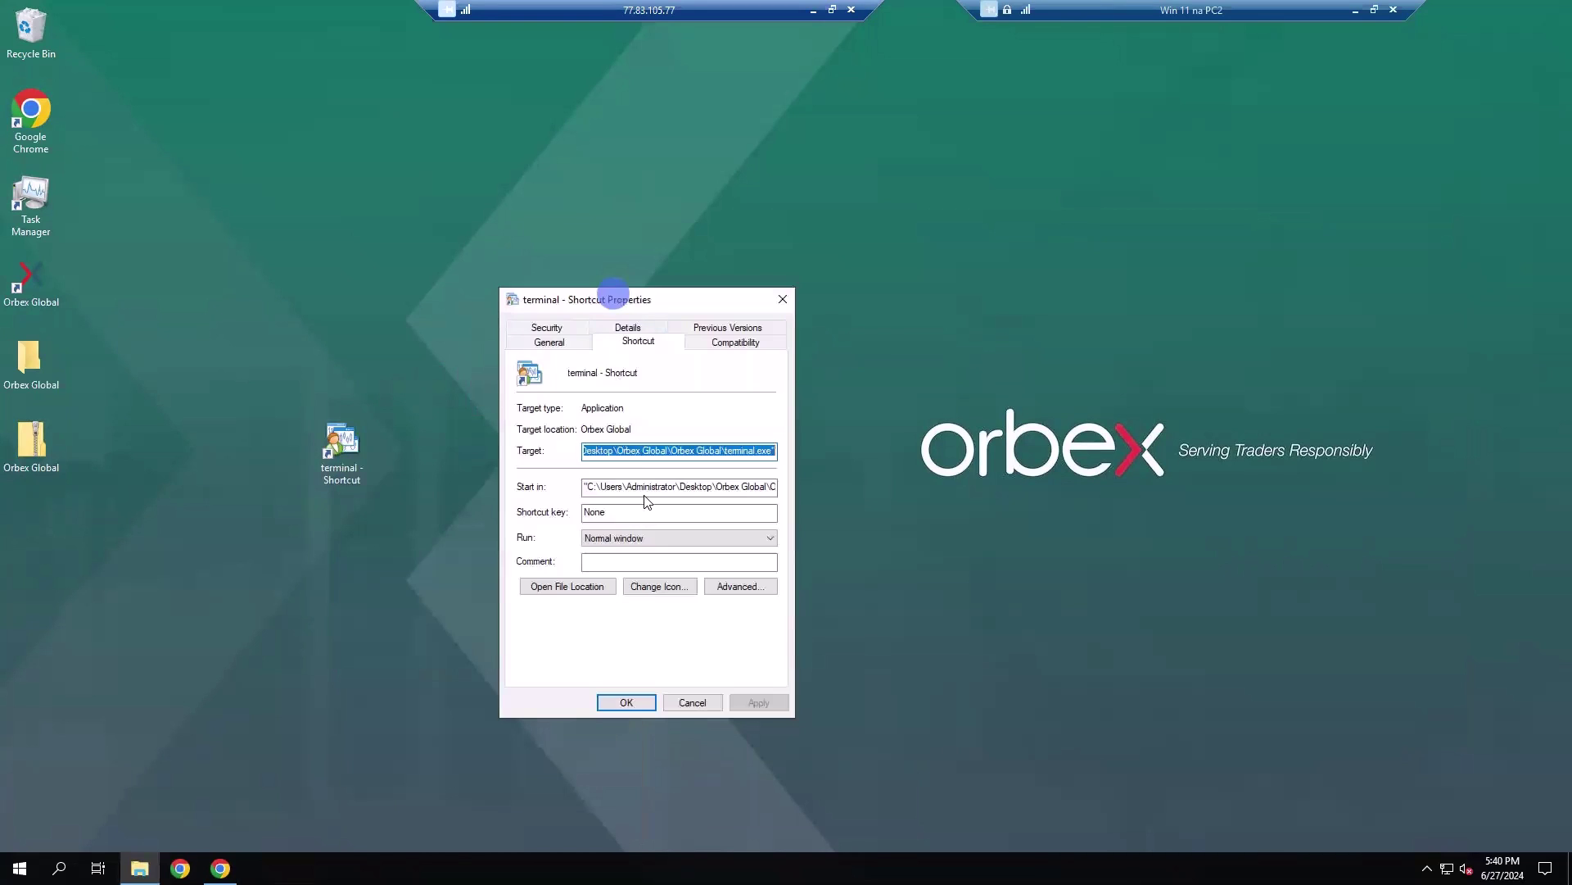
{"action": "key", "text": "Home"}
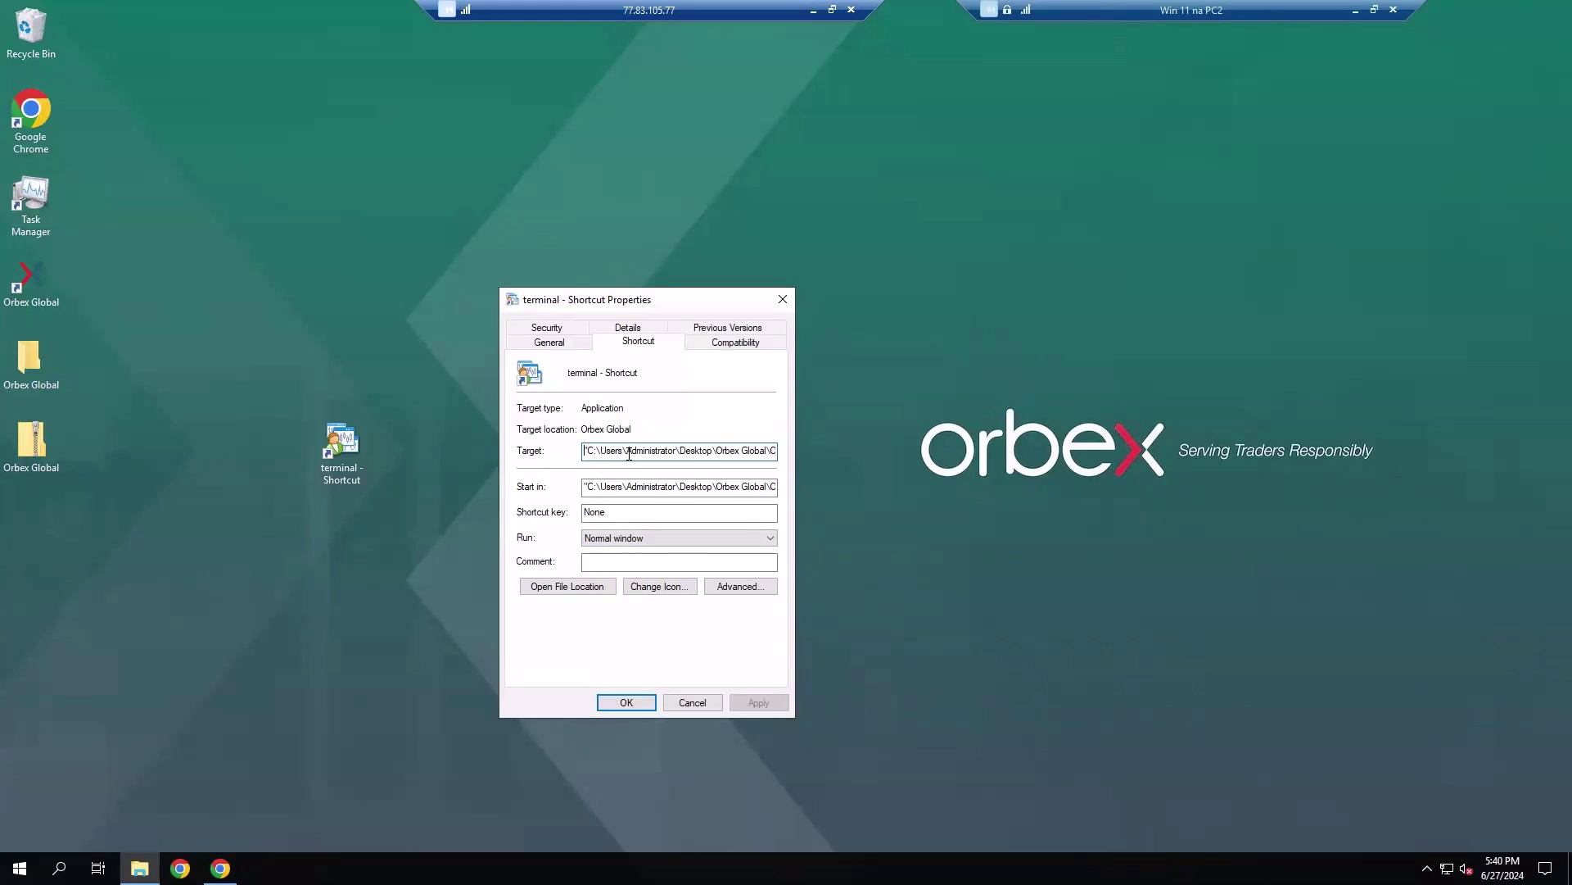
{"action": "key", "text": "End"}
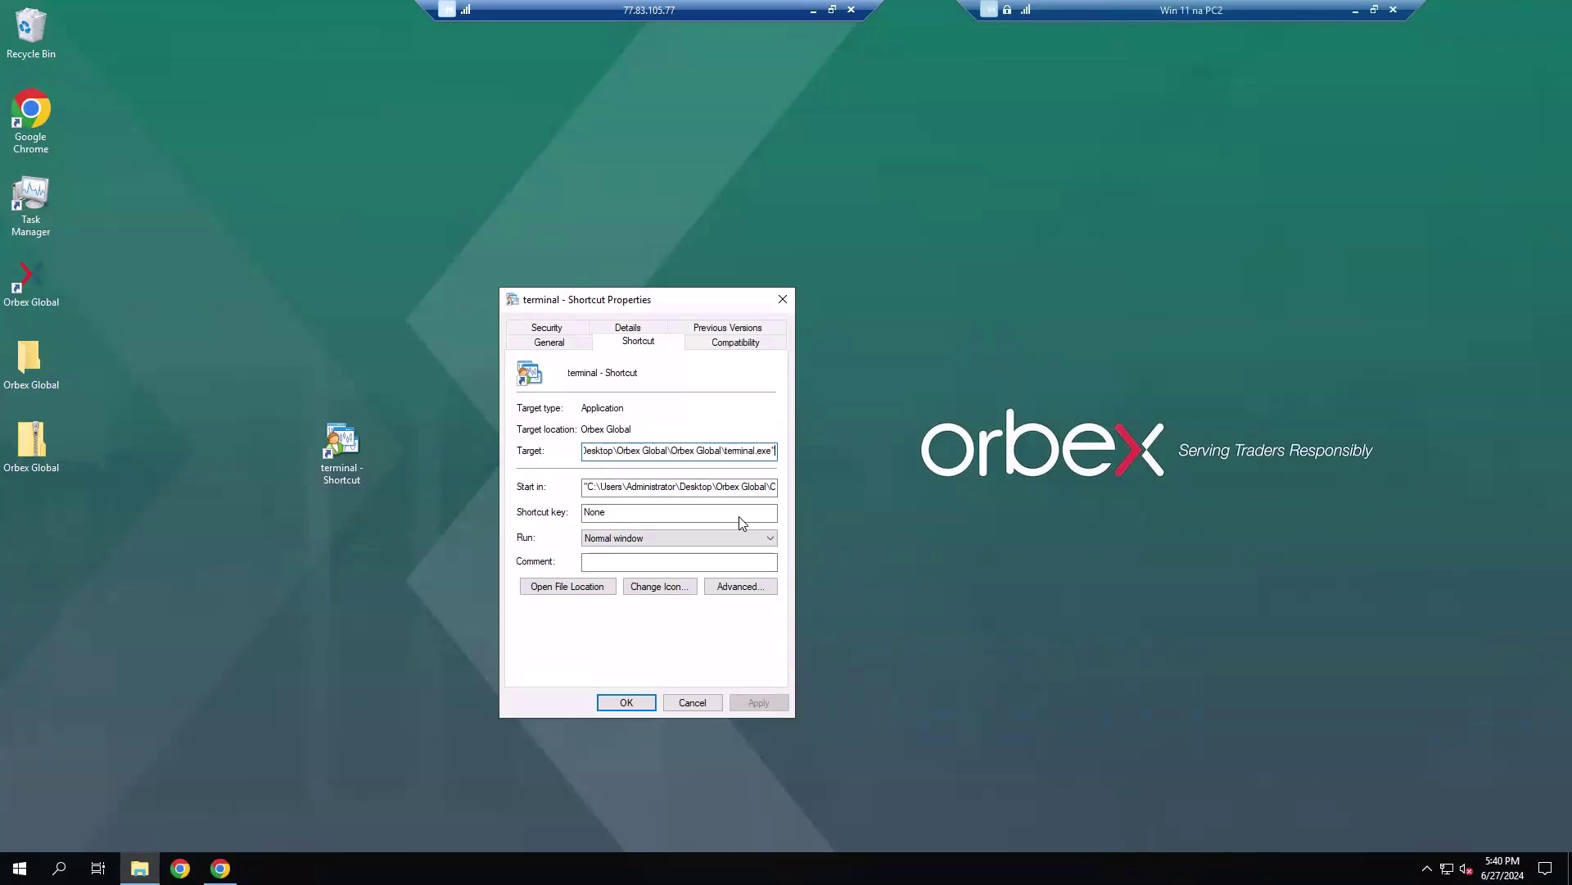
{"action": "type", "text": "/"}
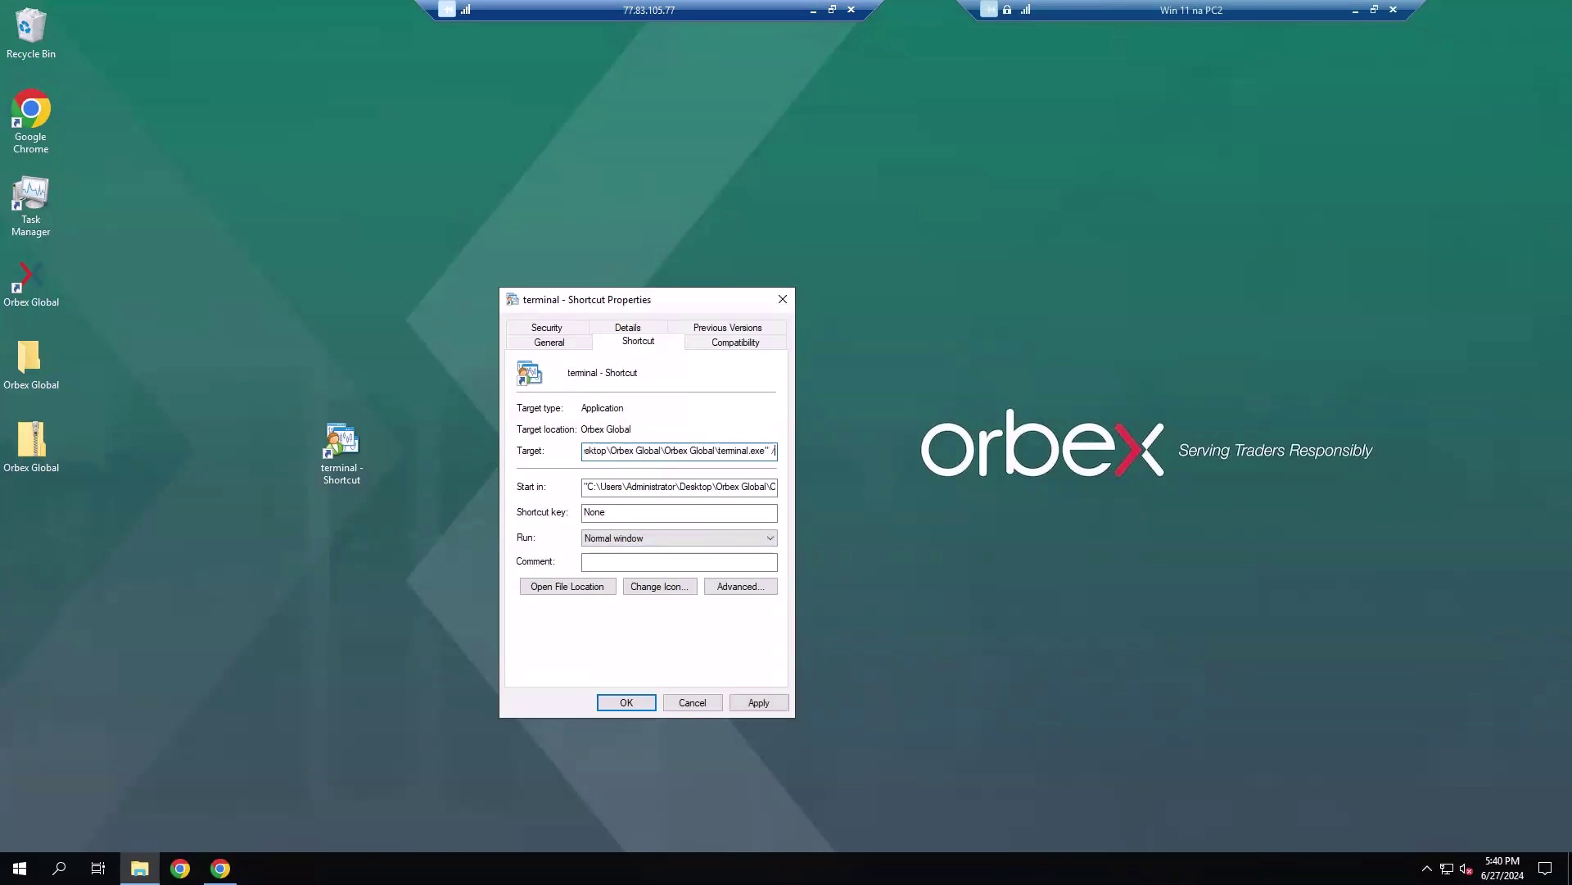
{"action": "type", "text": "portable"}
{"action": "key", "text": "shift+Left"}
{"action": "key", "text": "shift+Left"}
{"action": "key", "text": "shift+Left"}
{"action": "key", "text": "shift+Left"}
{"action": "key", "text": "shift+Left"}
{"action": "key", "text": "shift+Left"}
{"action": "key", "text": "shift+Left"}
{"action": "key", "text": "shift+Left"}
{"action": "key", "text": "shift+Left"}
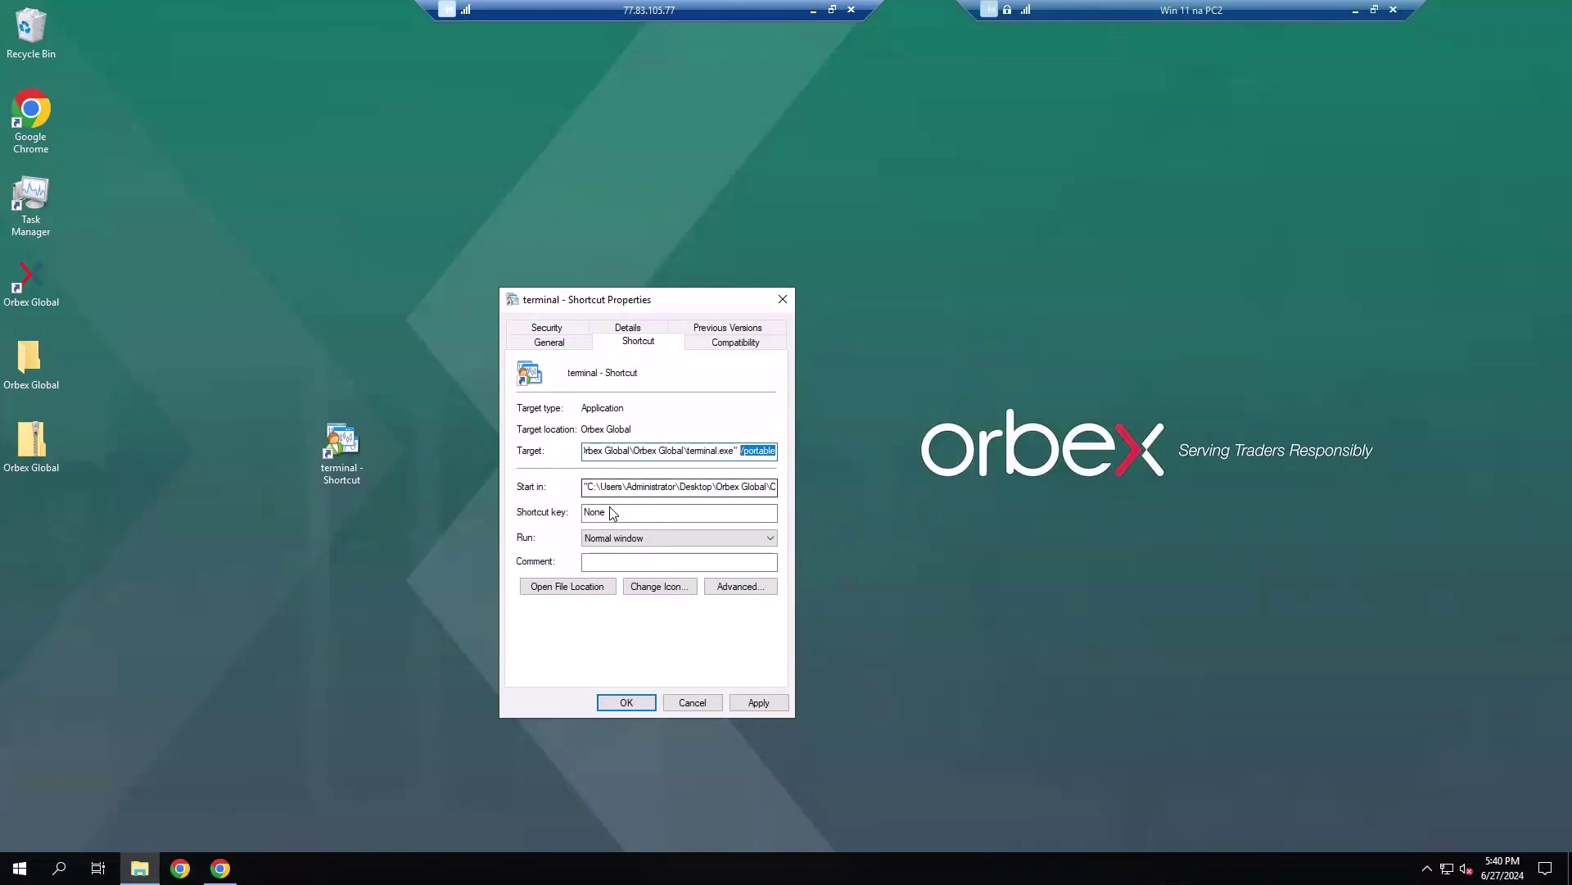
{"action": "left_click", "coordinate": [626, 703]}
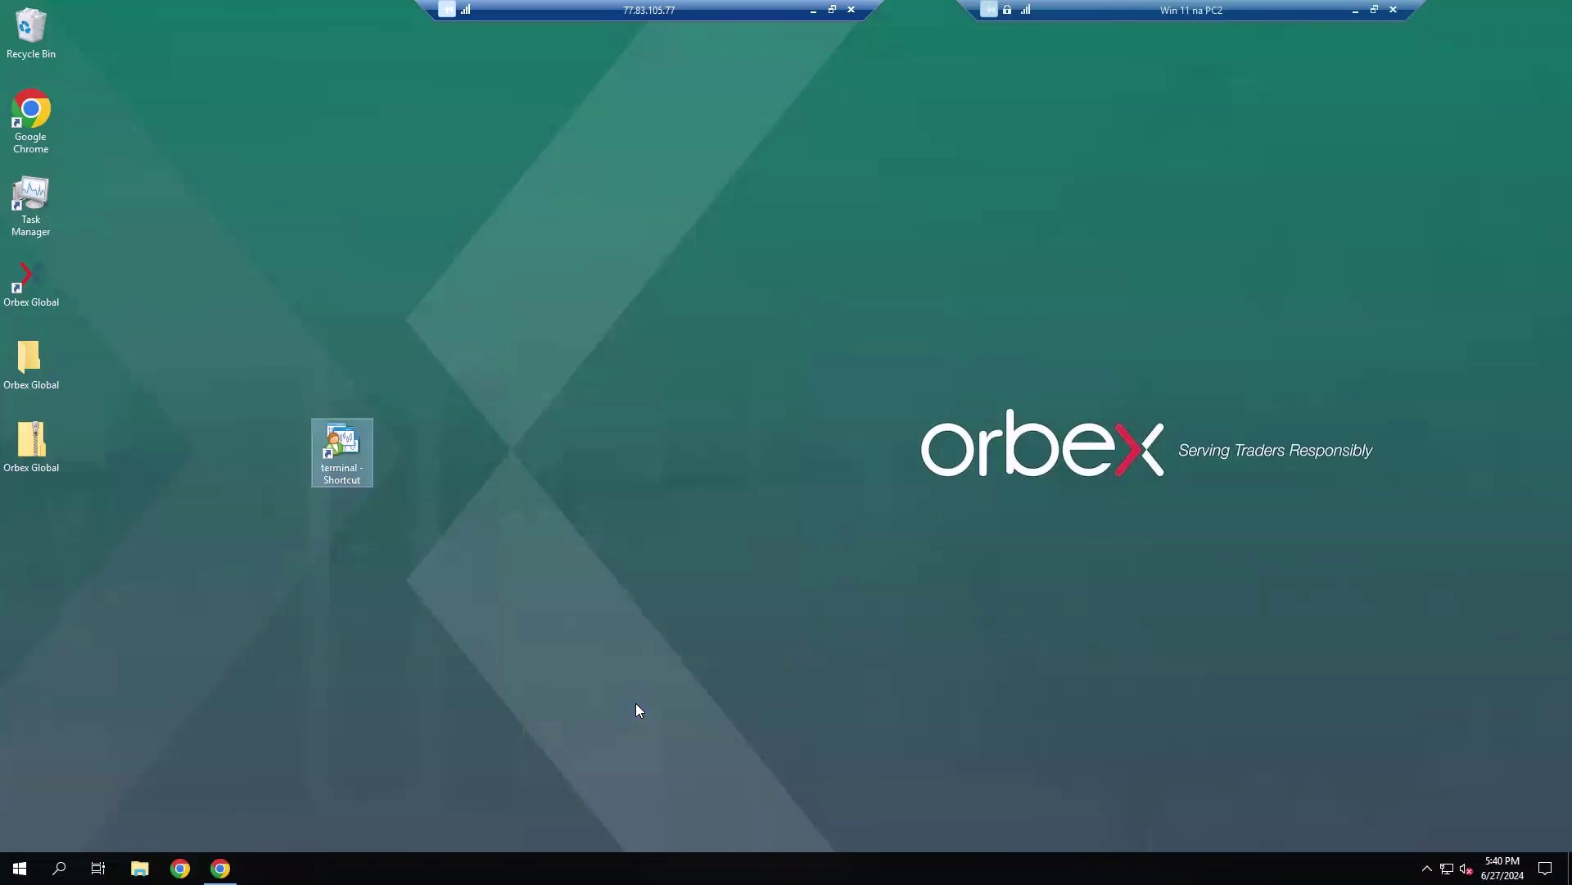
Start the transferred Orbex Global terminal from the desktop shortcut and load the Renko chart profile.
{"action": "double_click", "coordinate": [347, 444]}
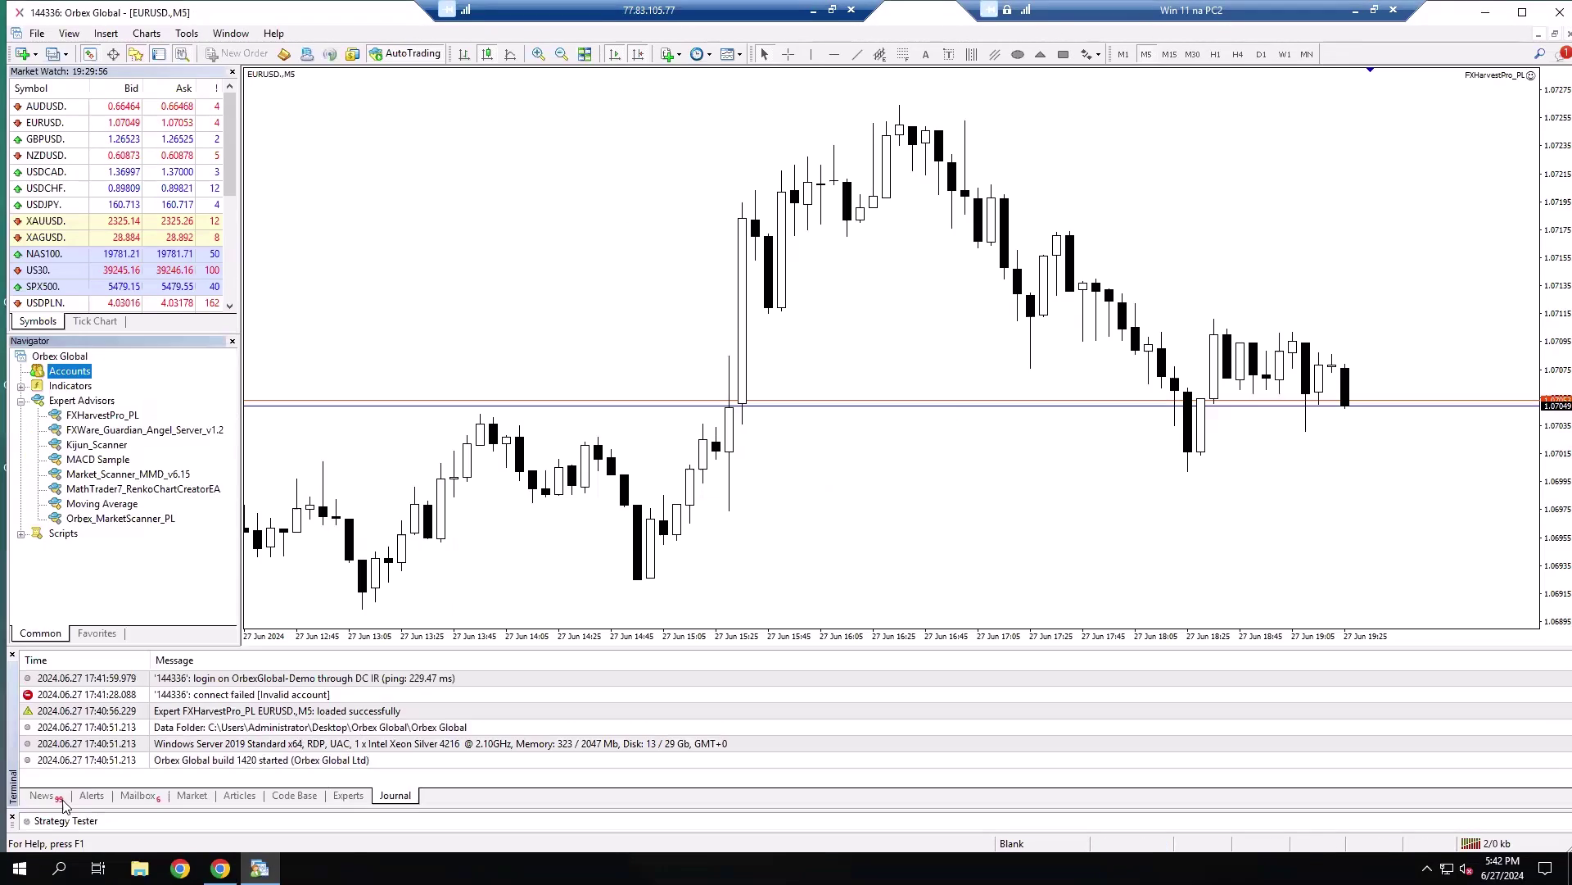
{"action": "left_click", "coordinate": [54, 54]}
{"action": "left_click", "coordinate": [106, 346]}
Attach the FXHarvestPro_PL expert advisor to the NAS100 M5 chart and switch its position sizing mode from kwota to margin.
{"action": "left_click", "coordinate": [90, 534]}
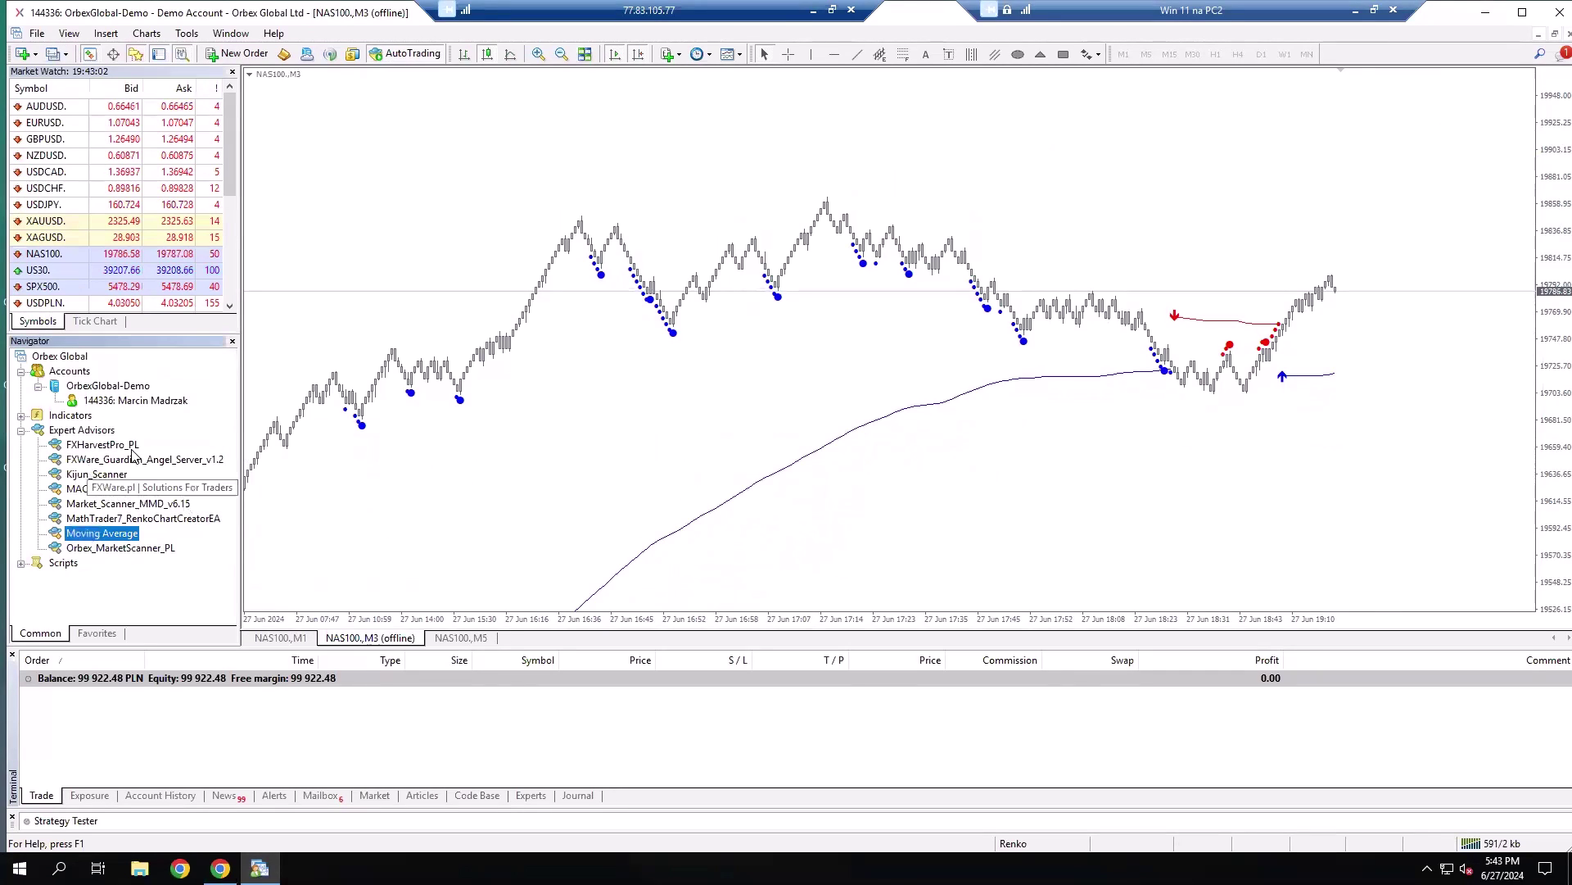
{"action": "left_click", "coordinate": [82, 445]}
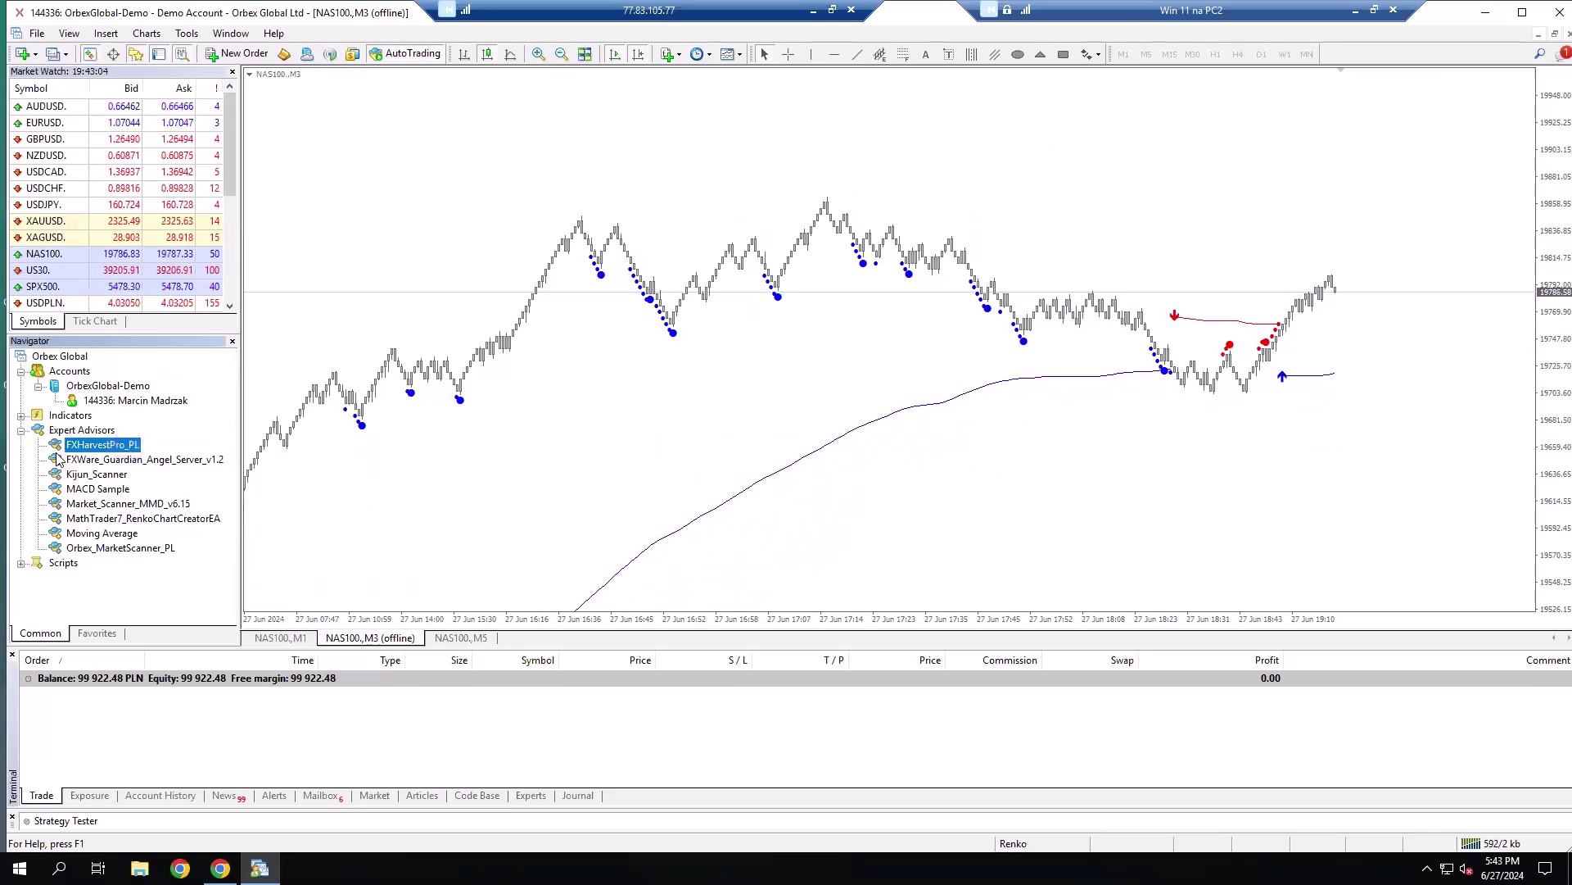
{"action": "left_click_drag", "start_coordinate": [97, 450], "coordinate": [764, 357]}
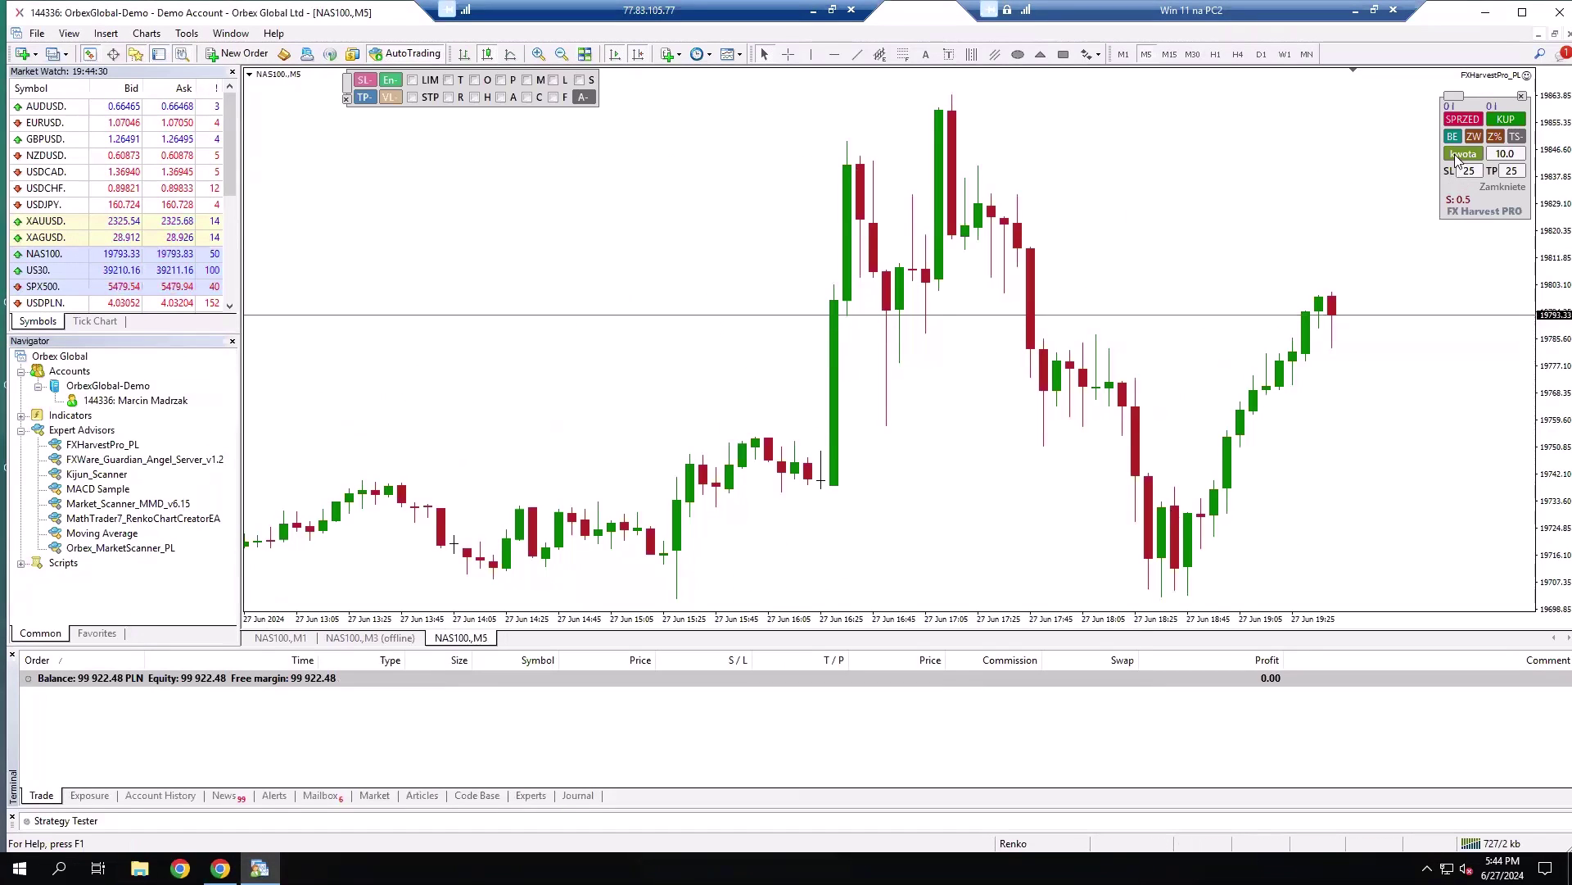
{"action": "left_click", "coordinate": [1457, 155]}
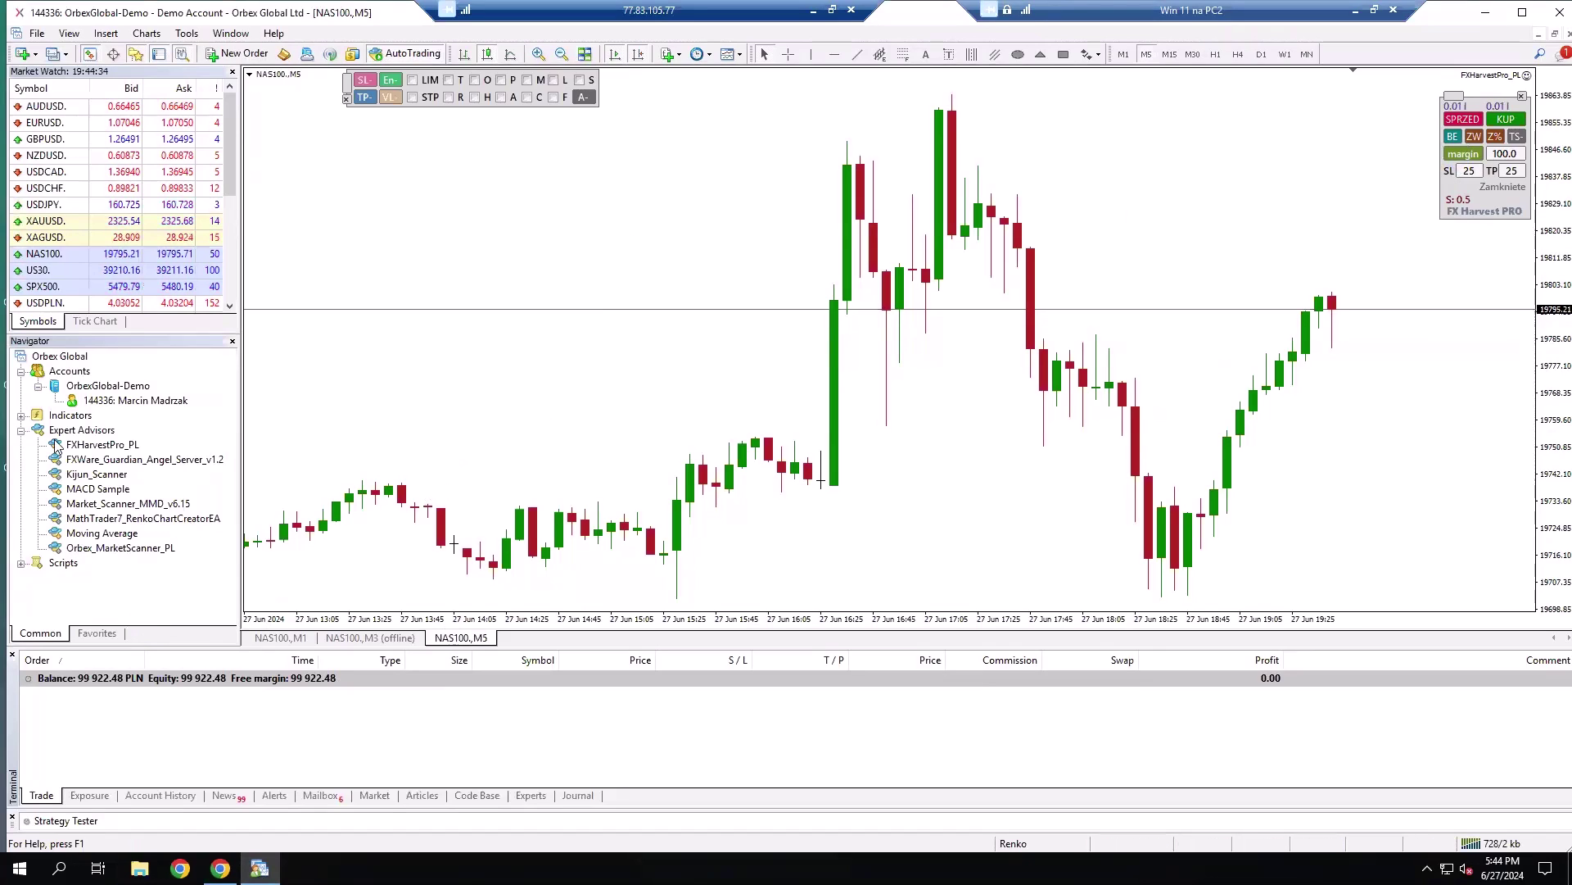
Expand the indicators list, apply a saved template to the NAS100 M5 chart and minimize the terminal.
{"action": "left_click", "coordinate": [22, 415]}
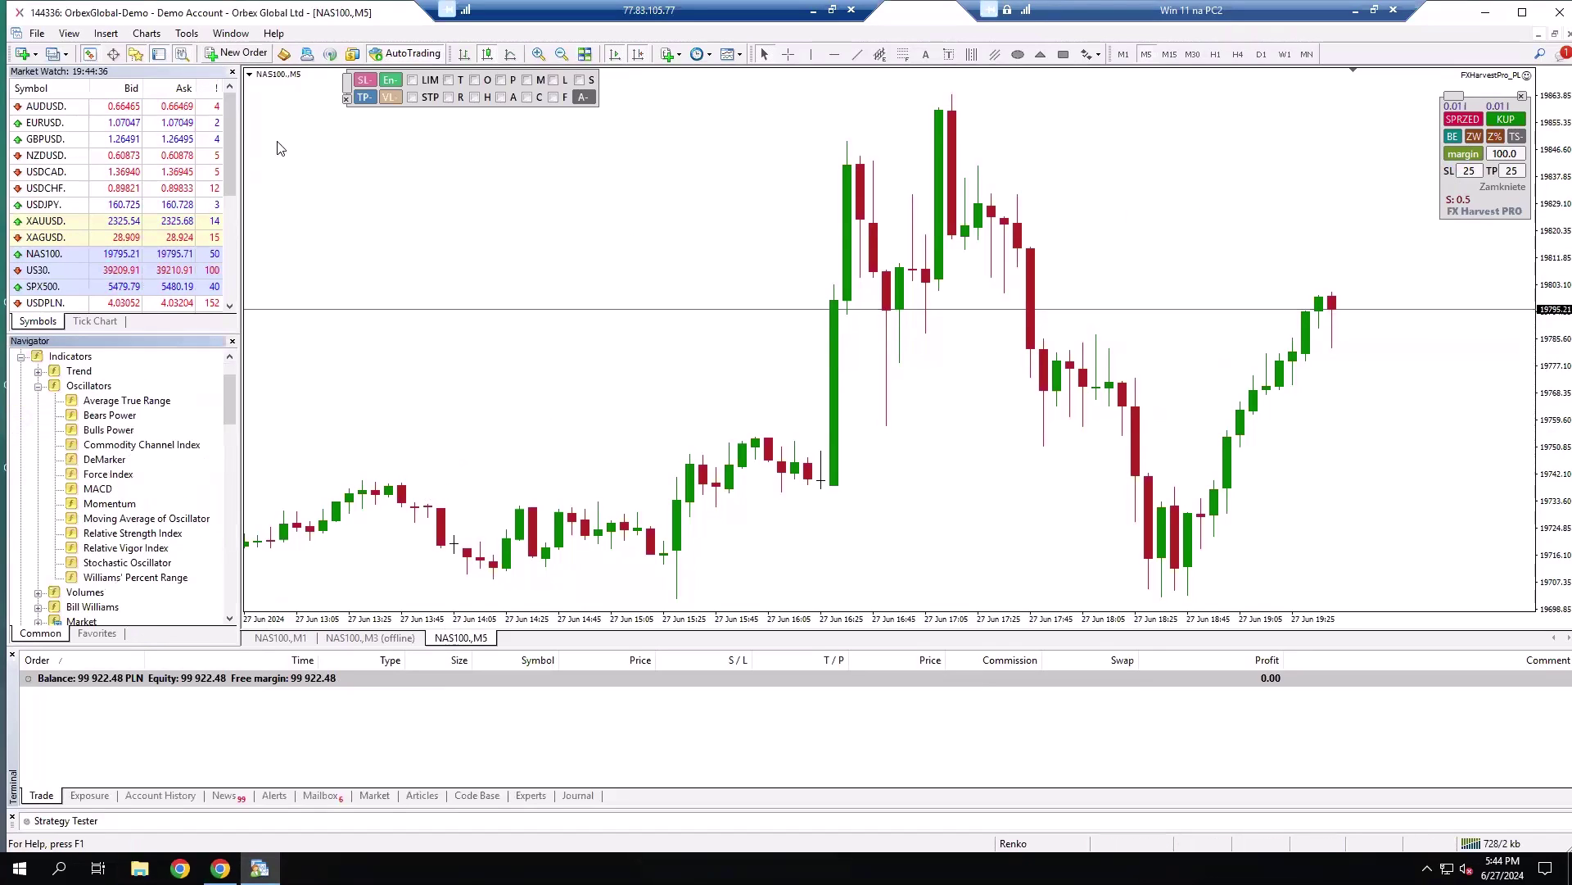
{"action": "right_click", "coordinate": [529, 224]}
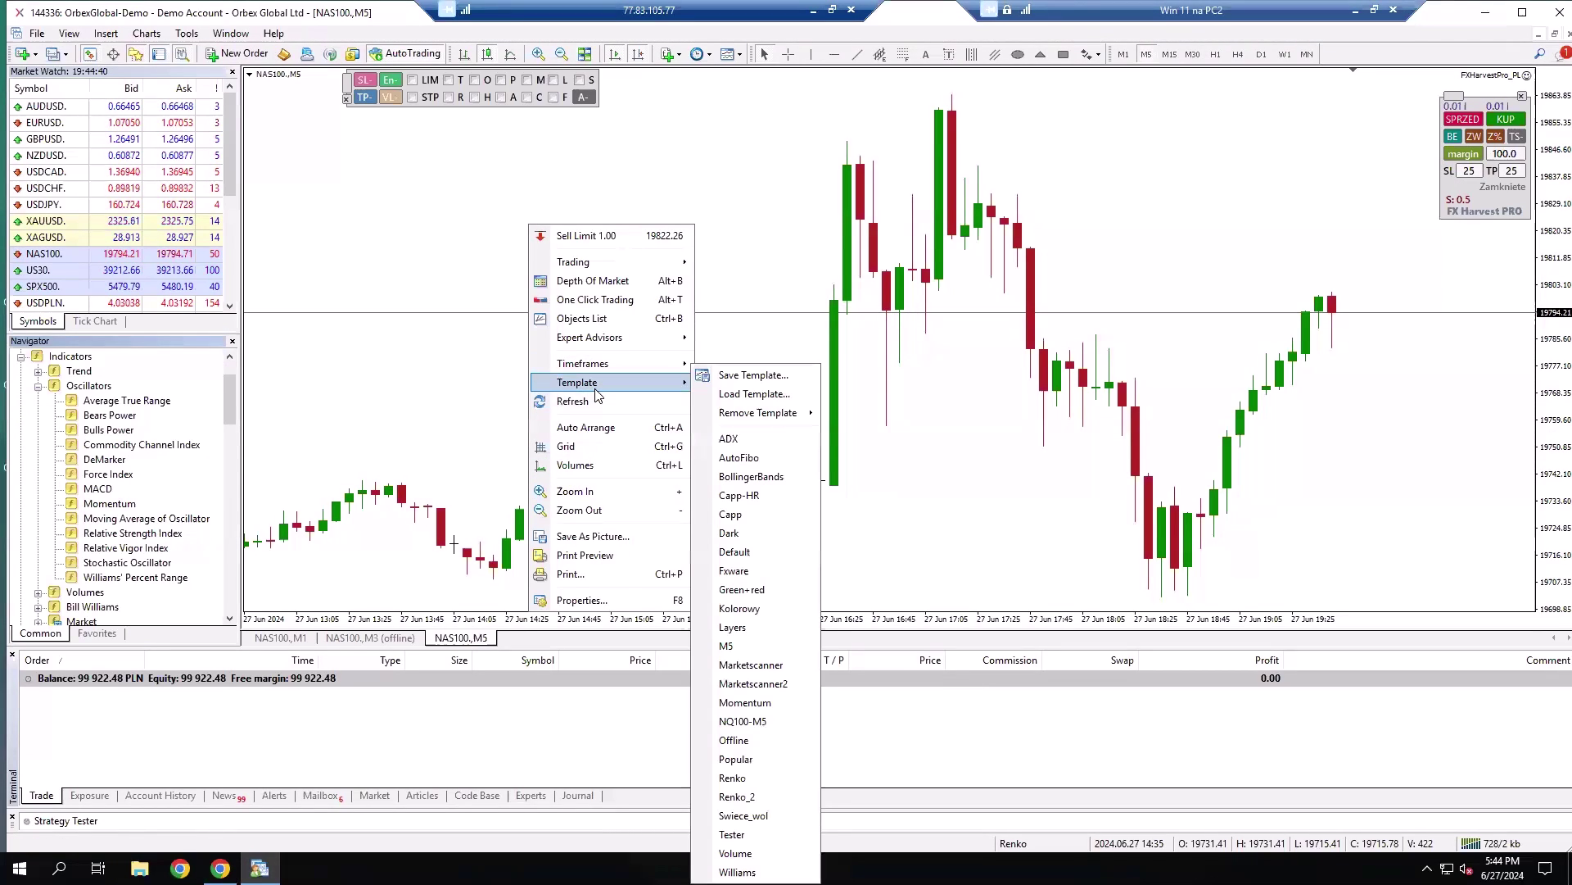
{"action": "left_click", "coordinate": [742, 413]}
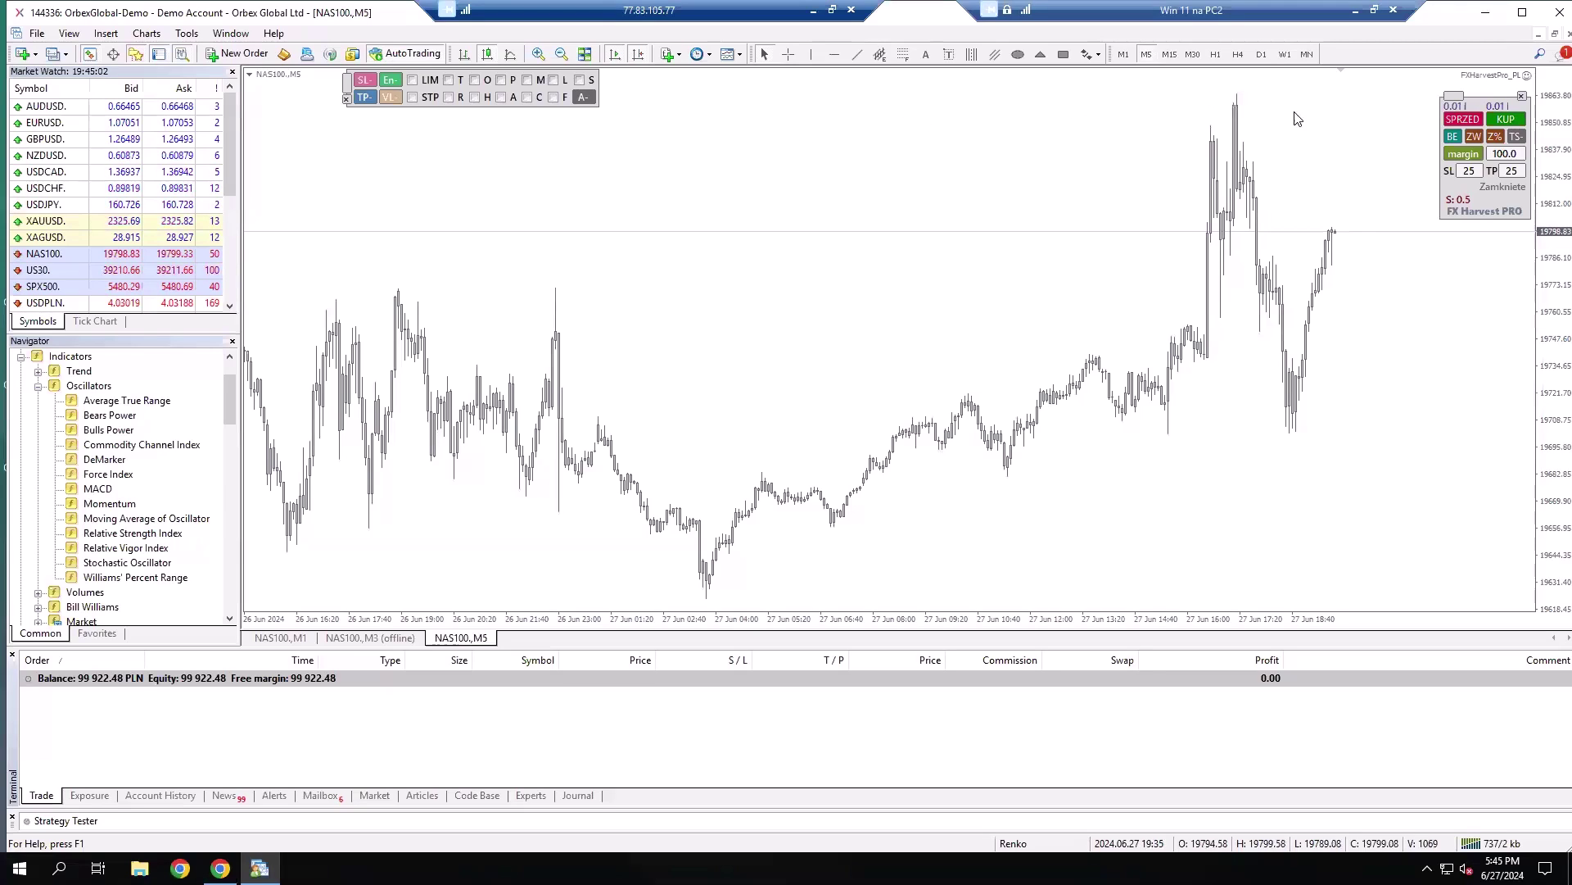
{"action": "left_click", "coordinate": [1487, 13]}
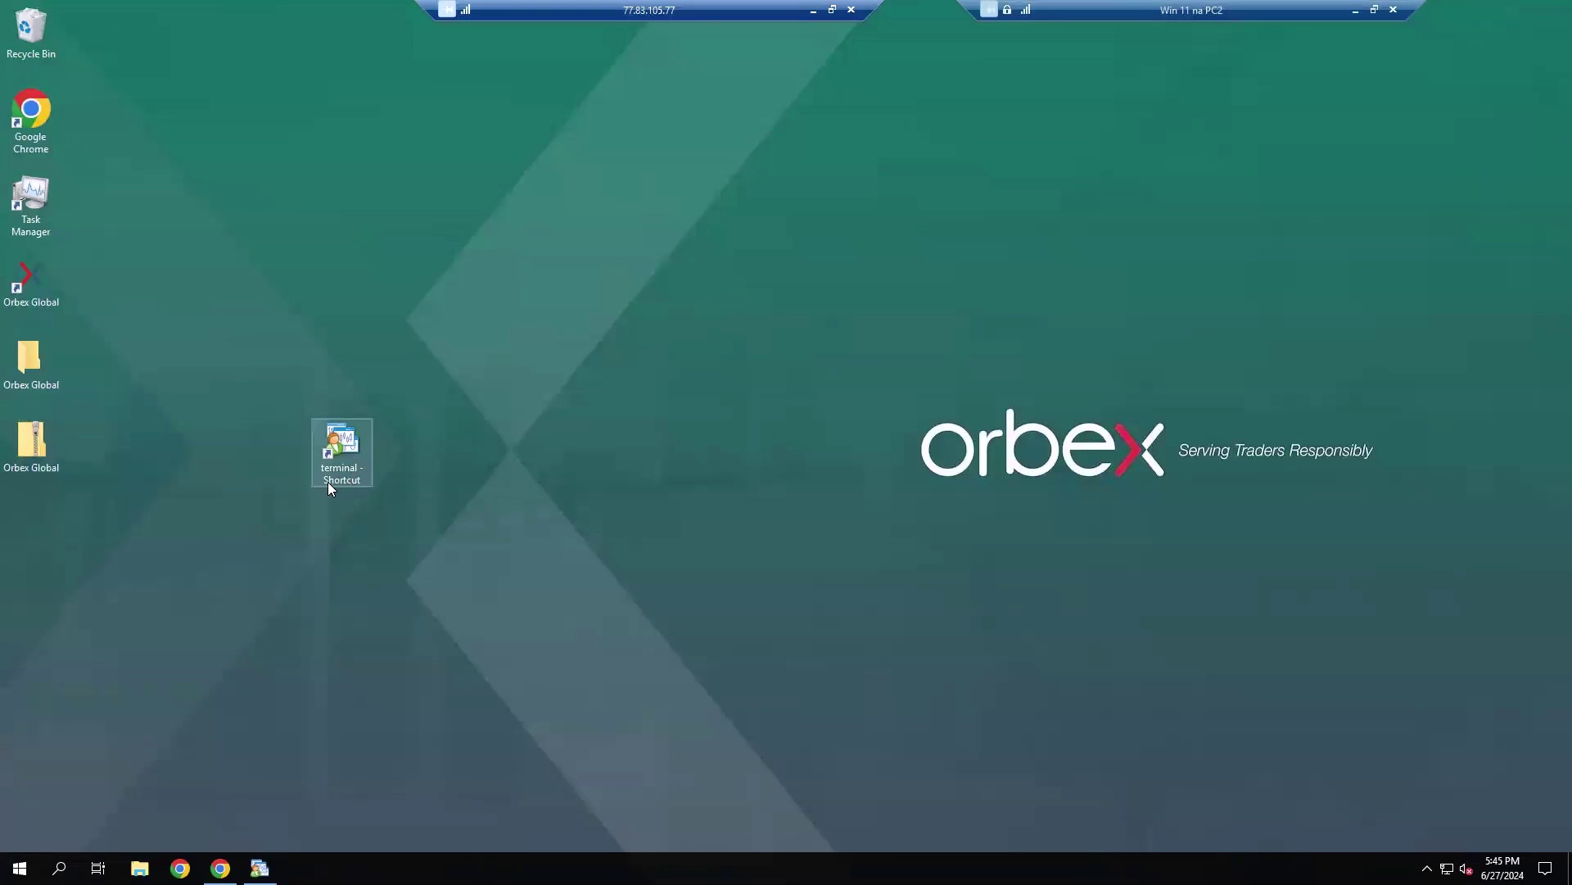